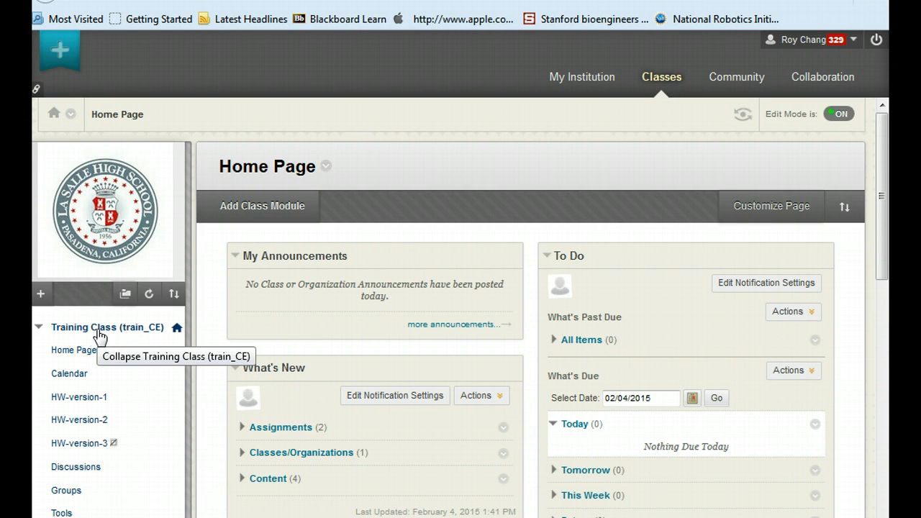
Open the Period 1 folder inside the HW-version-3 course area
click(84, 446)
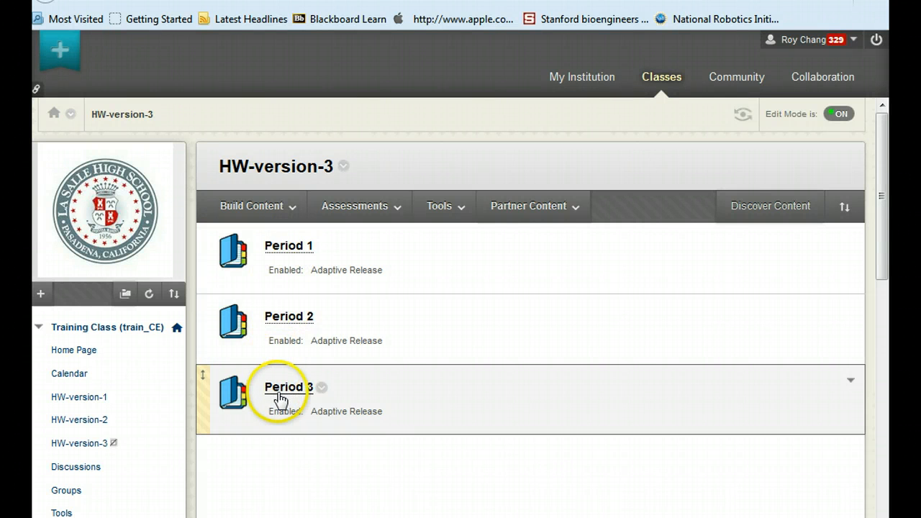
click(285, 254)
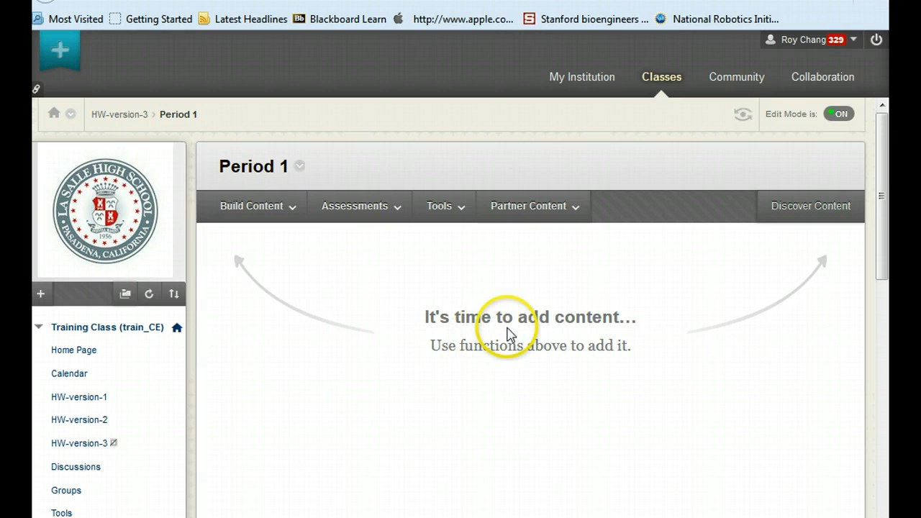
Use Discover Content to look for reusable objects of type Assignment
click(815, 210)
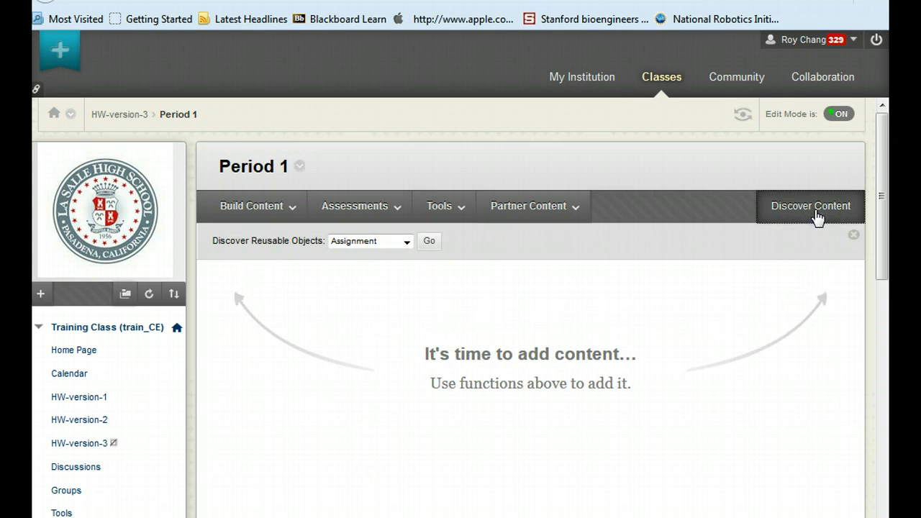
click(361, 243)
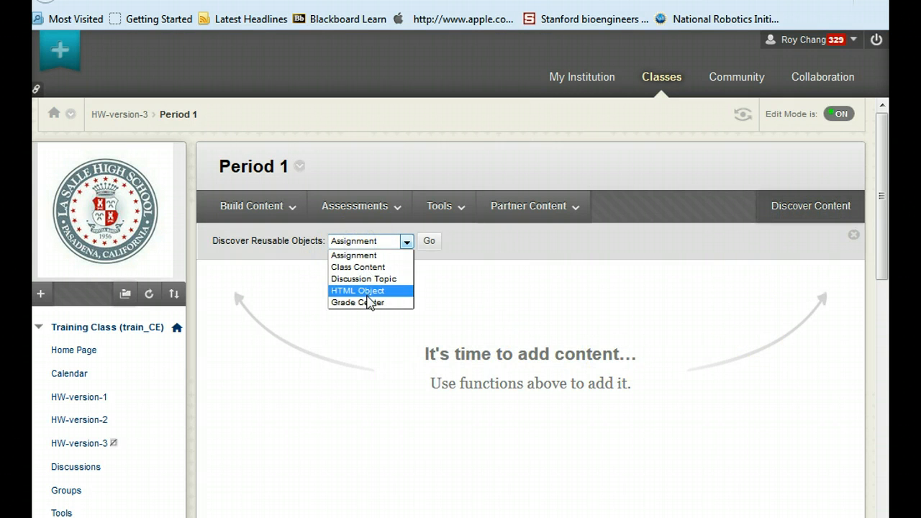
click(367, 259)
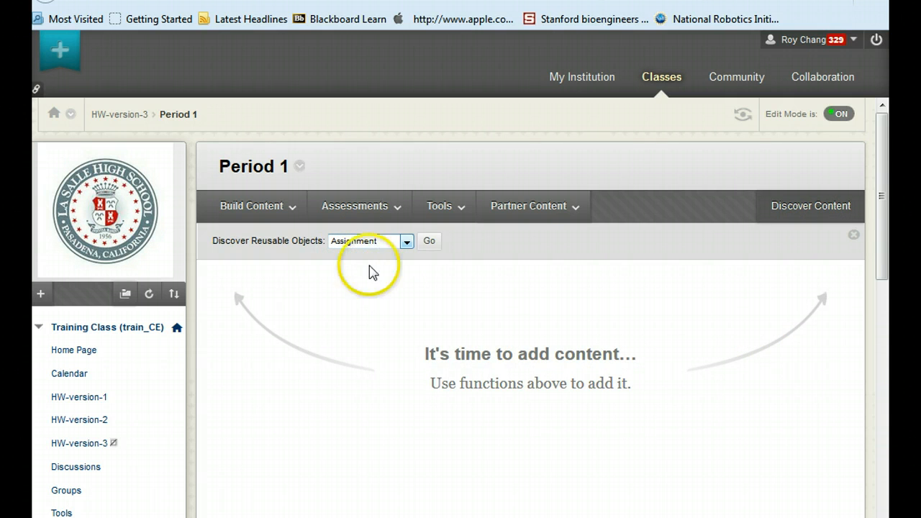
click(431, 241)
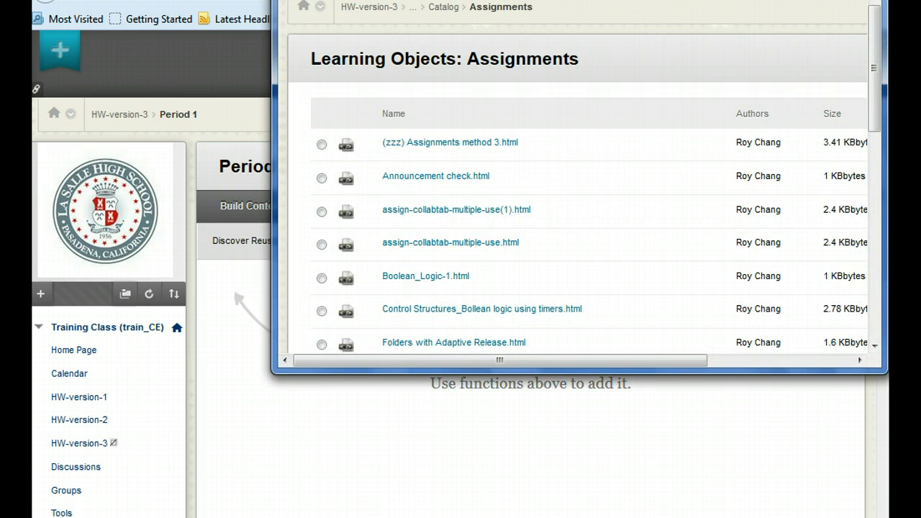
Enlarge the Learning Objects: Assignments window, scroll through the whole assignment list, and close it without choosing anything
drag(731, 0, 493, 22)
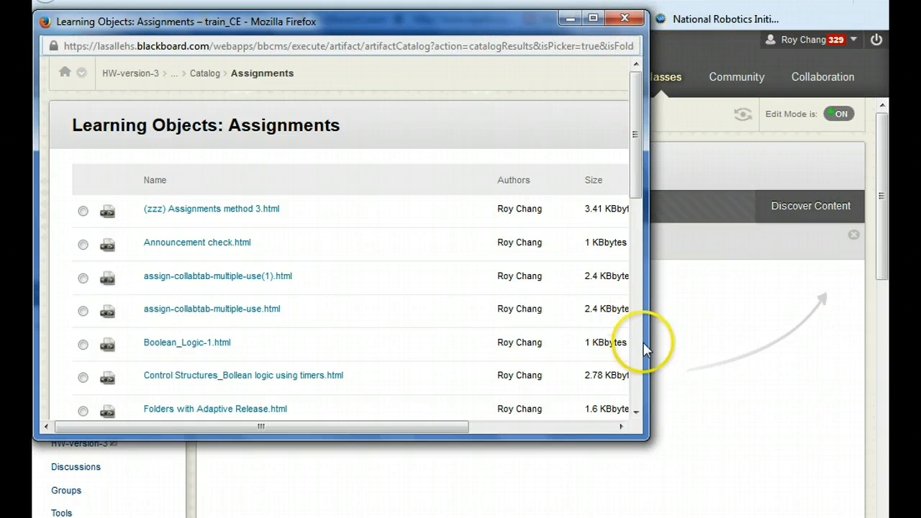
drag(646, 436, 848, 500)
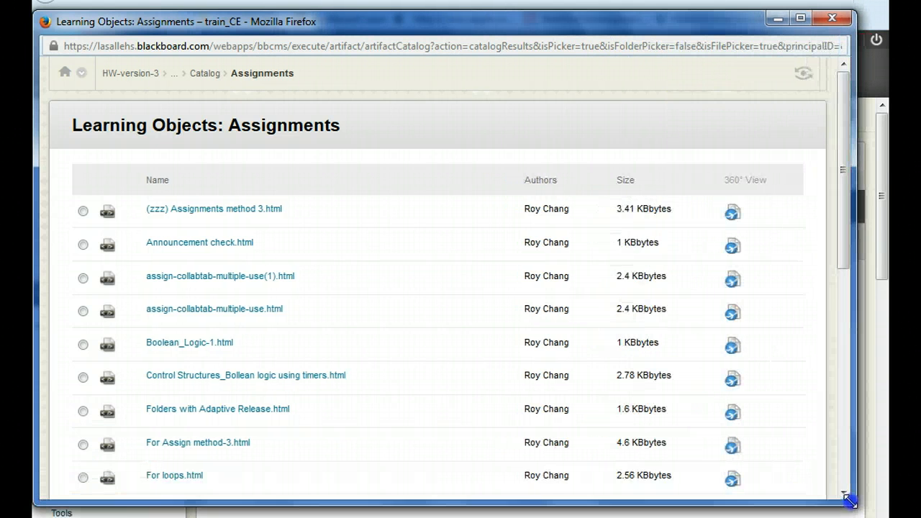
drag(843, 150, 842, 450)
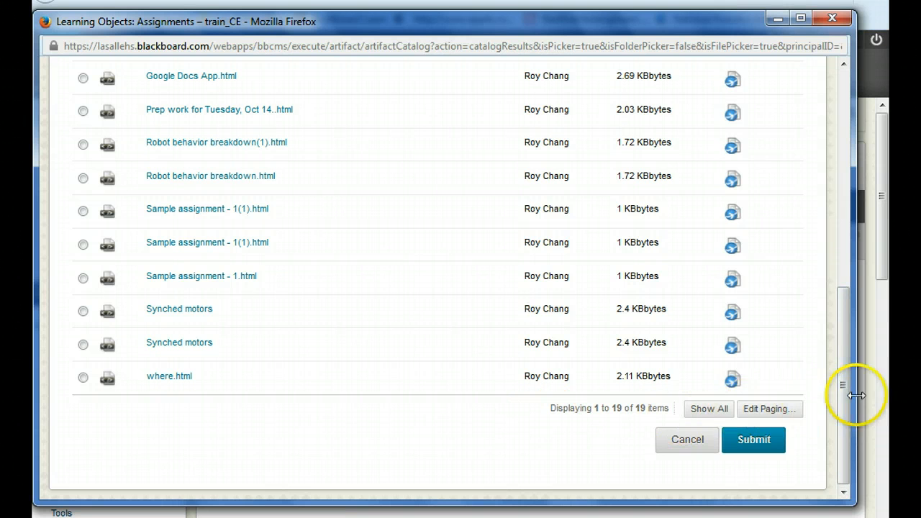
drag(843, 388, 837, 190)
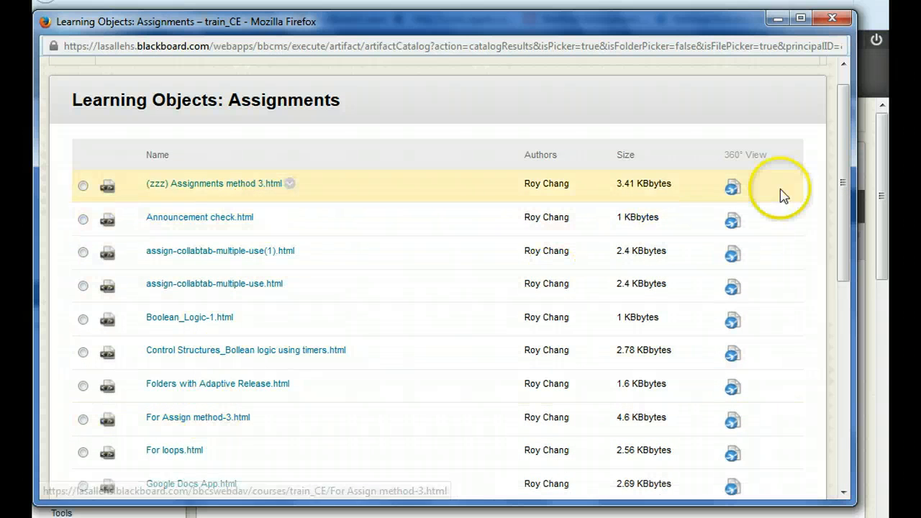
drag(842, 151, 847, 304)
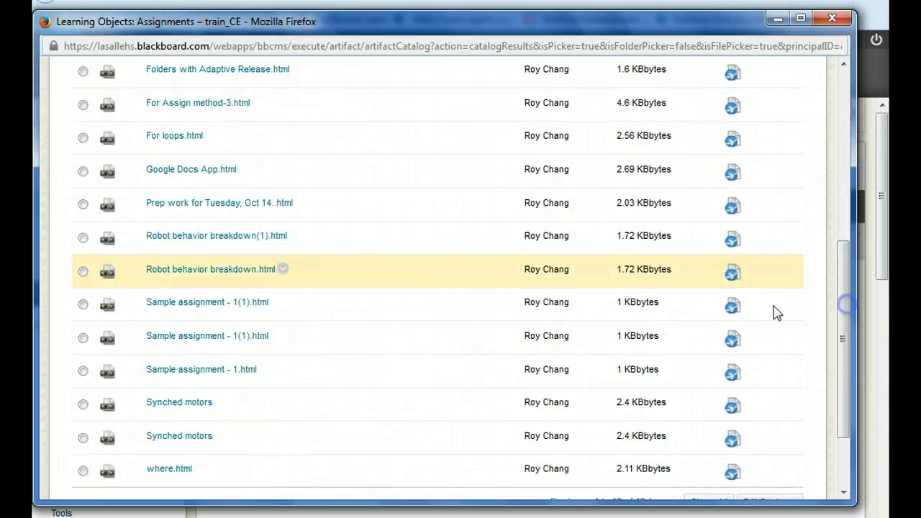
drag(844, 338, 842, 69)
click(833, 18)
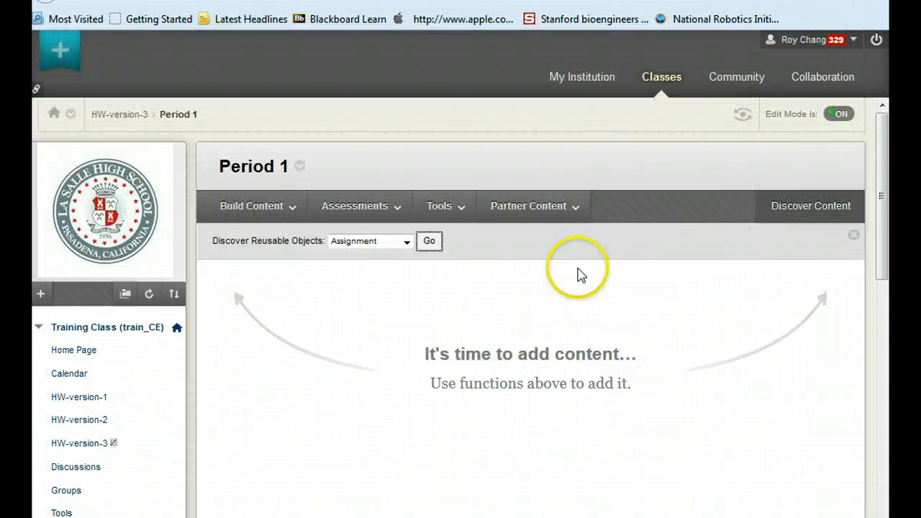
Open the Collaboration area's content collection
scroll(136, 323, down, 1)
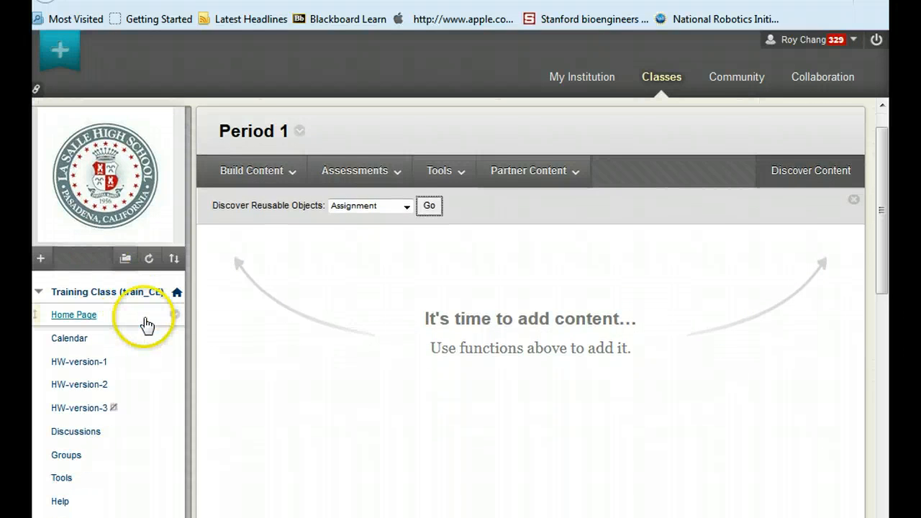
scroll(151, 323, up, 1)
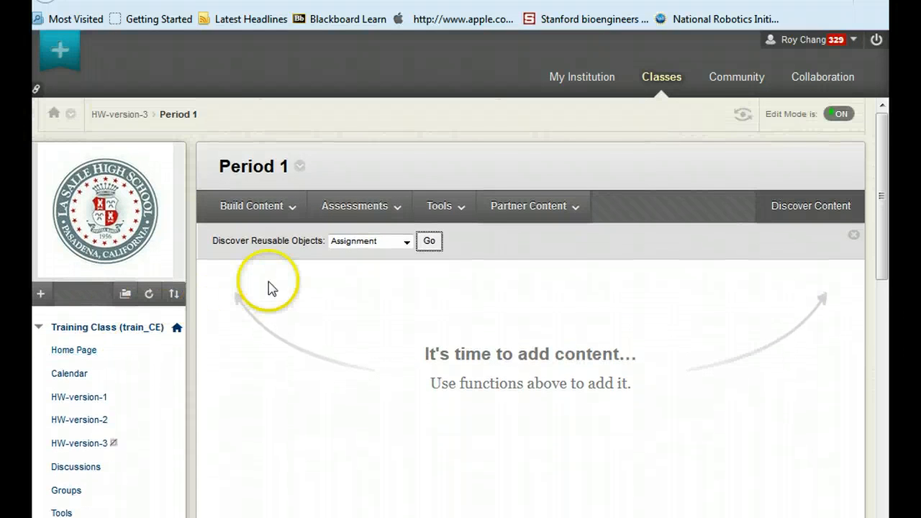
click(801, 84)
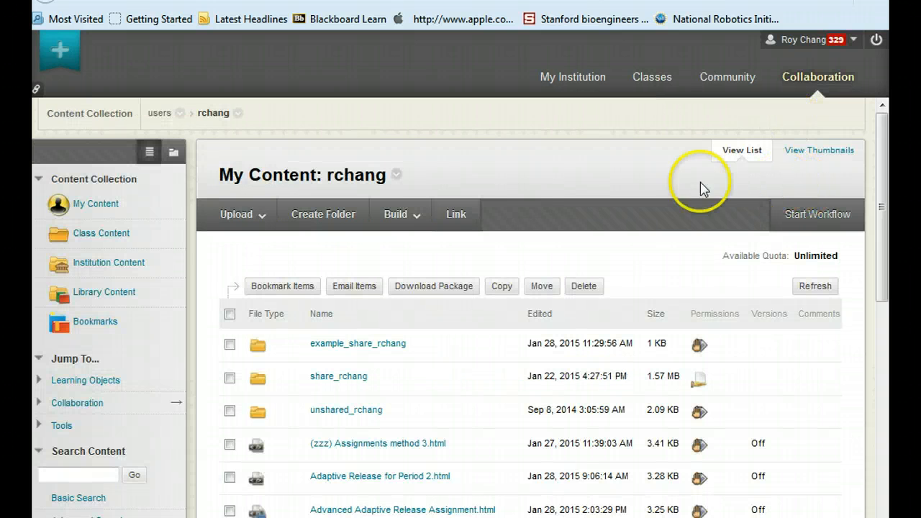
Search the content collection for the user's own username and open that user's personal folder
click(73, 470)
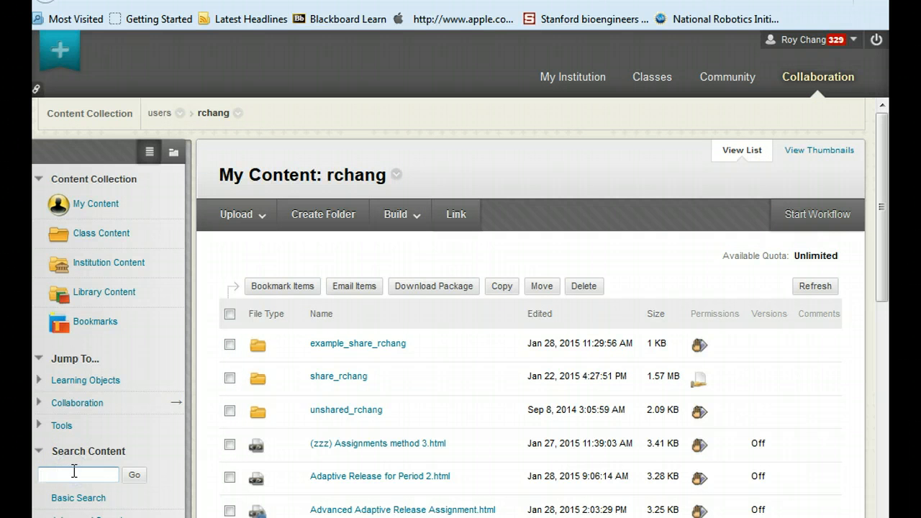
text(rchang)
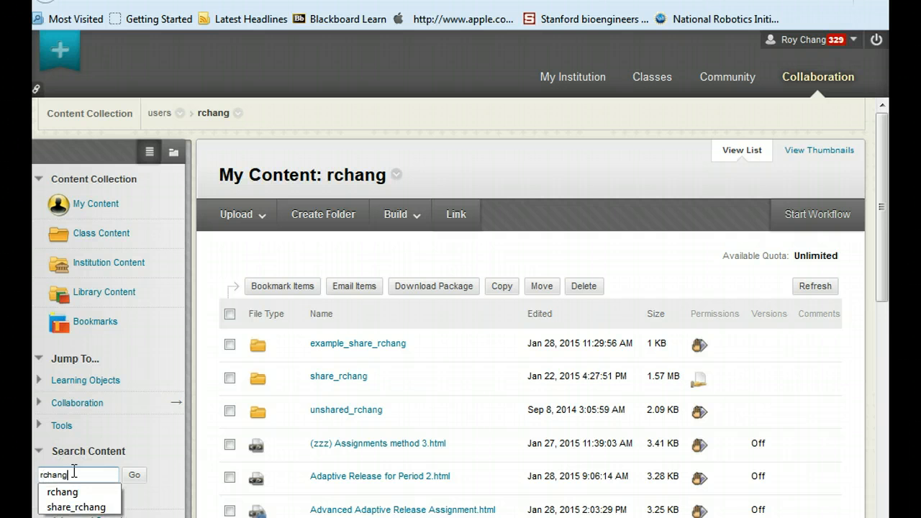
key(Escape)
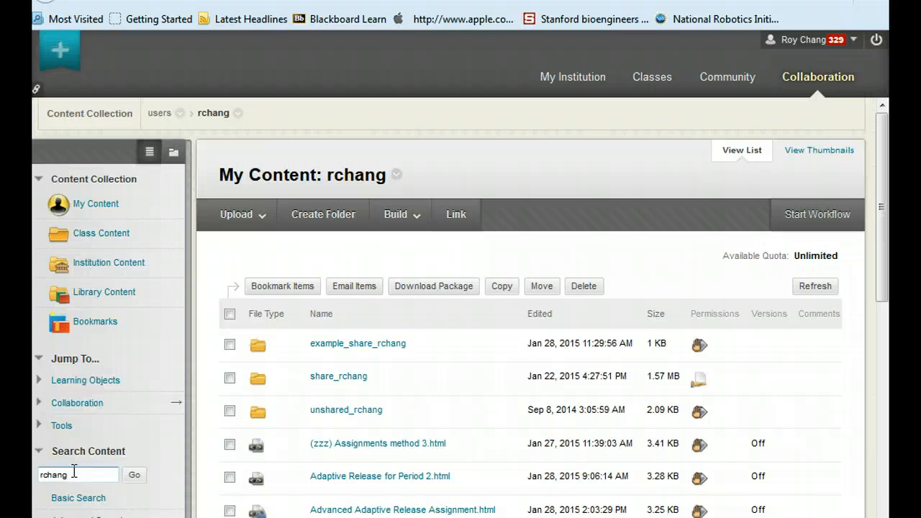
key(Return)
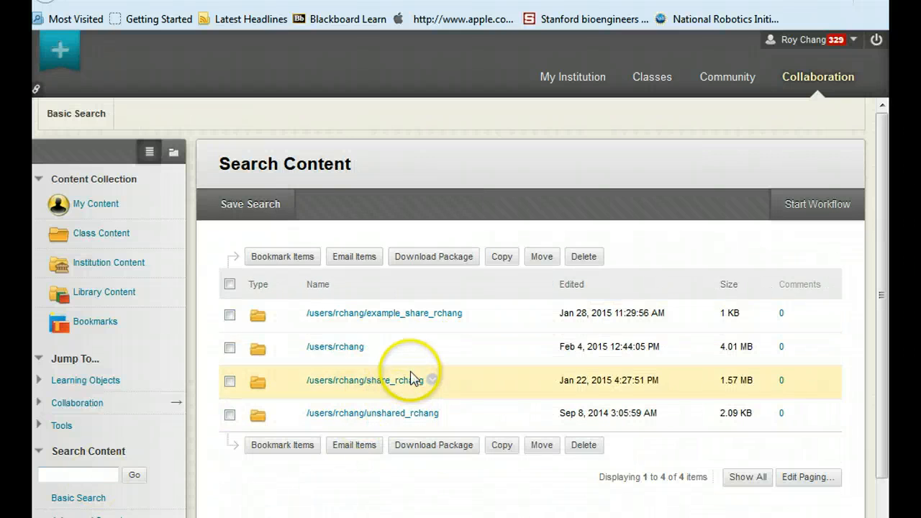
click(338, 349)
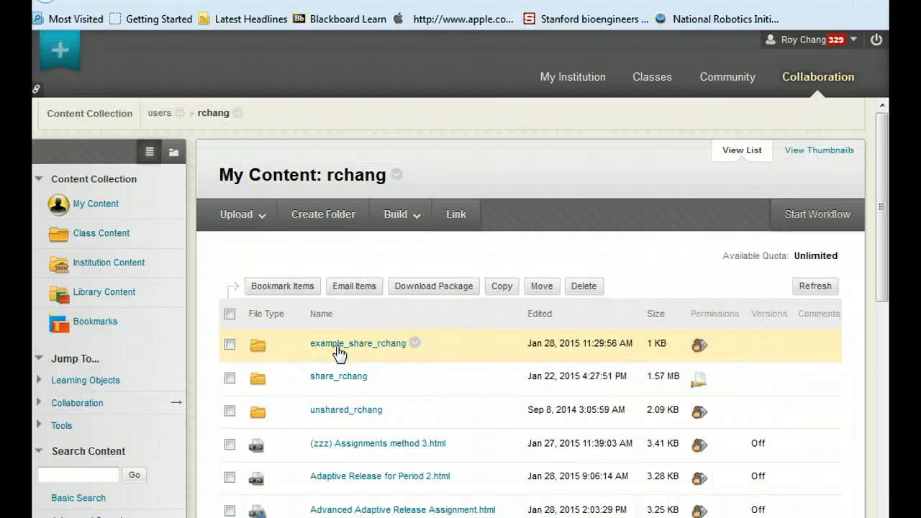
Build a new Assignment reusable object named Start to Finish Adaptive Release
drag(881, 181, 881, 232)
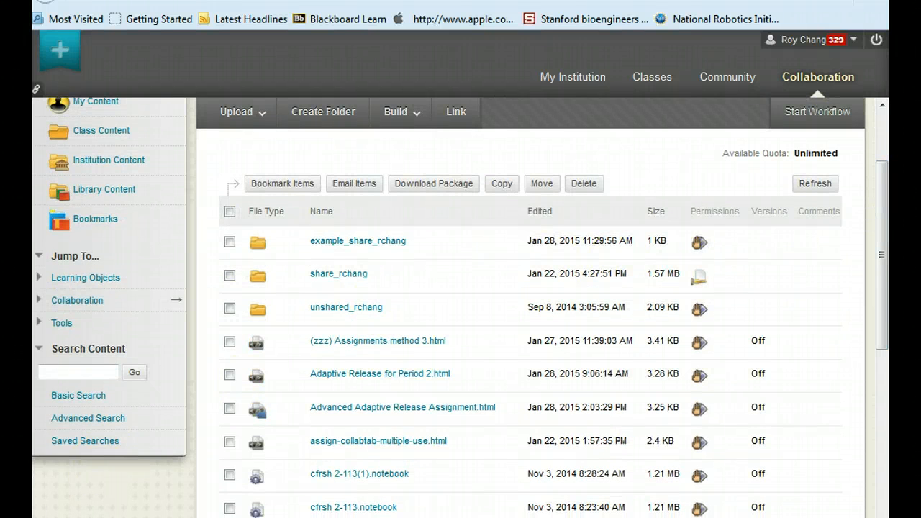
scroll(508, 405, up, 1)
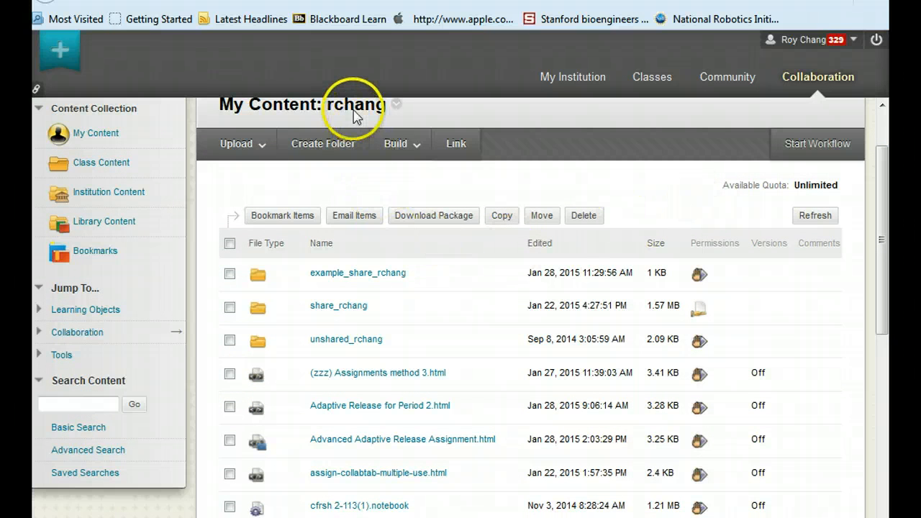
scroll(396, 345, down, 4)
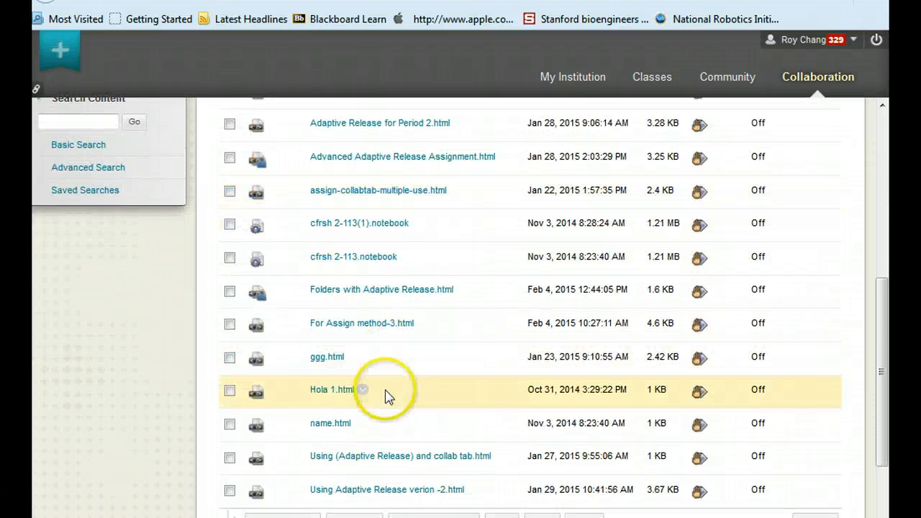
scroll(431, 273, up, 1)
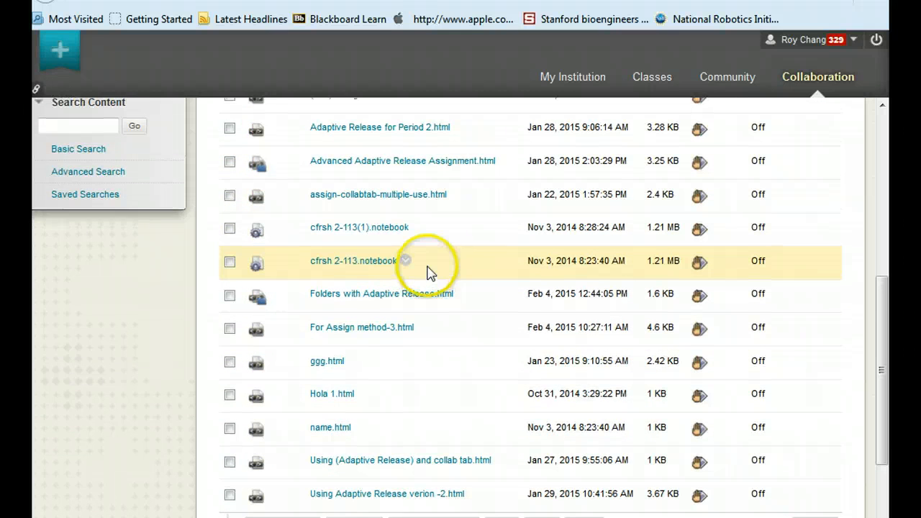
scroll(428, 272, up, 5)
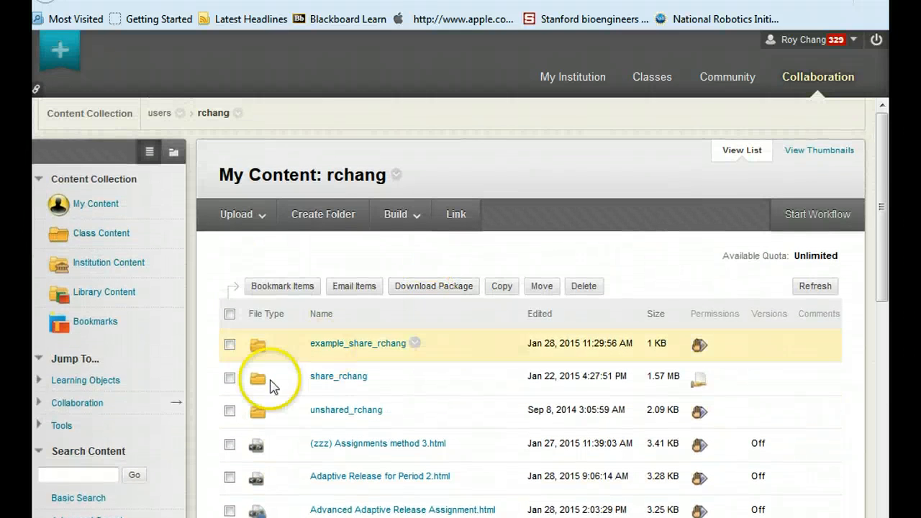
click(416, 217)
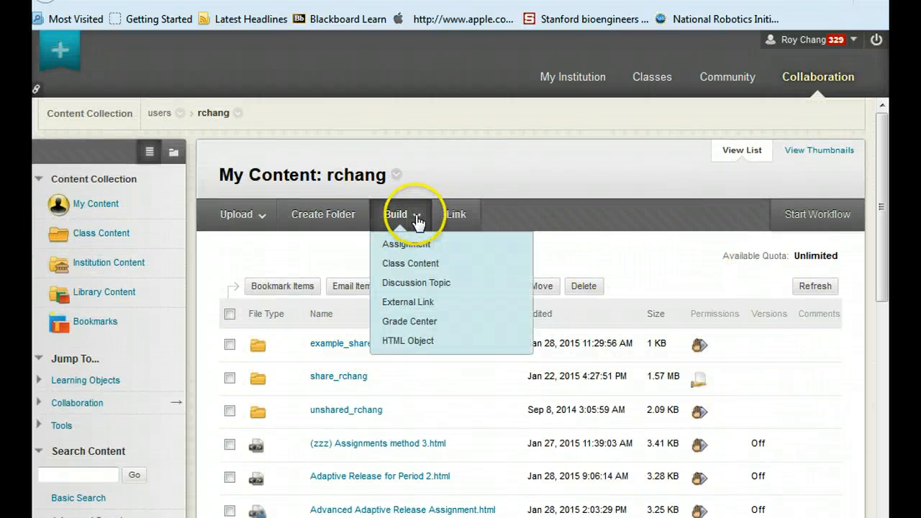
click(416, 244)
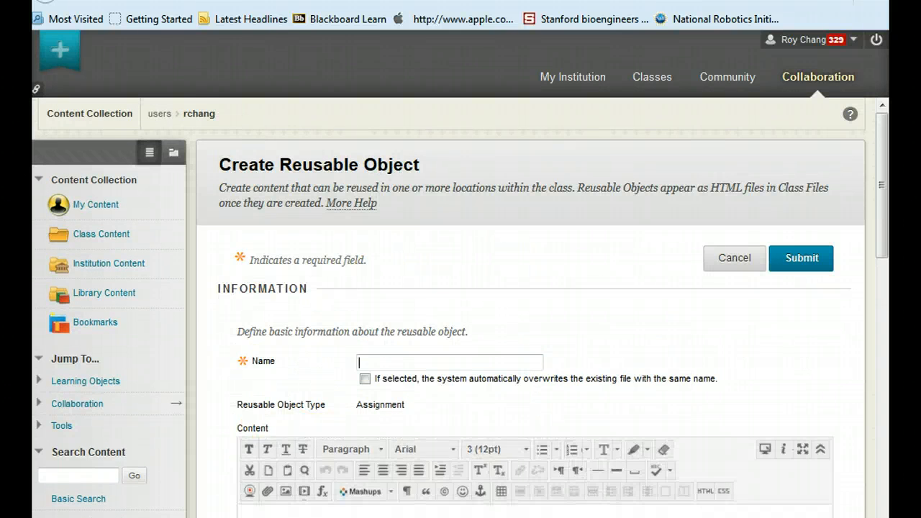
click(454, 365)
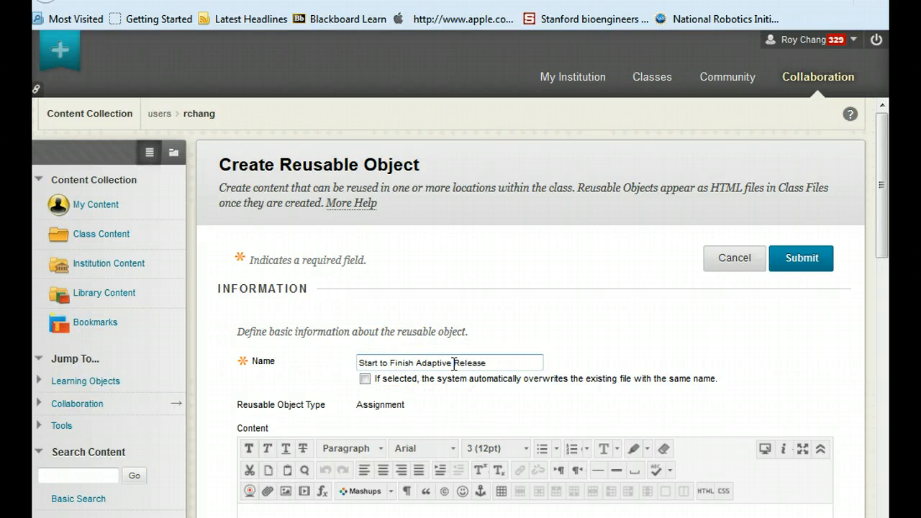
Paste the prepared explanatory text into the object's Content editor
scroll(454, 364, down, 2)
click(260, 381)
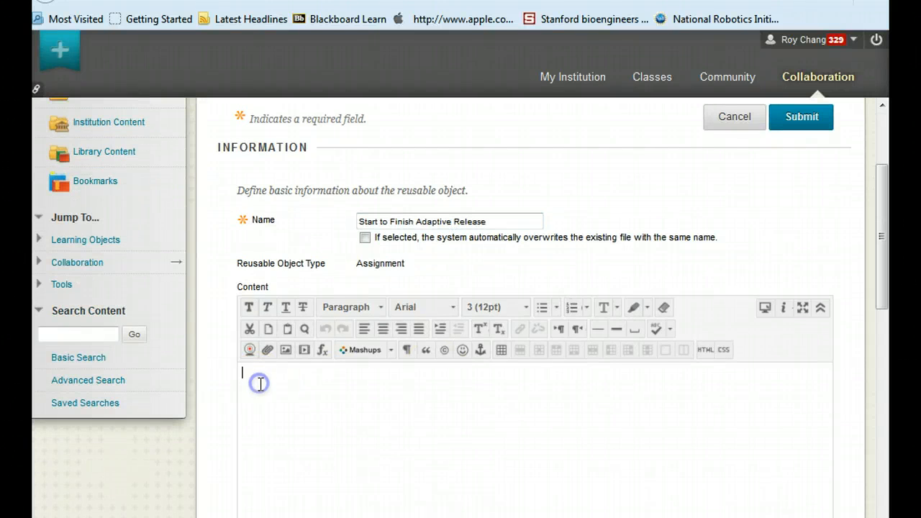
text(In this video example we first went to the "Discover Content" tool but did not find what we were looking for. So we went to the Collaboration Tab to find the item we desired. Items that already exist can be found by searching in the Collaboration Tab. The item we wanted "Start to Finish Adaptive Release" was not found in the searchable files. So we create this assignment from within the Collaboration Tab. This is key since assignments created from within the Collaboration Tab is discoverale and usable.  There are also two videos that will be linked to the example by using the link tool. Using the Adaptive Release video Start to Finish Adaptive Realease video)
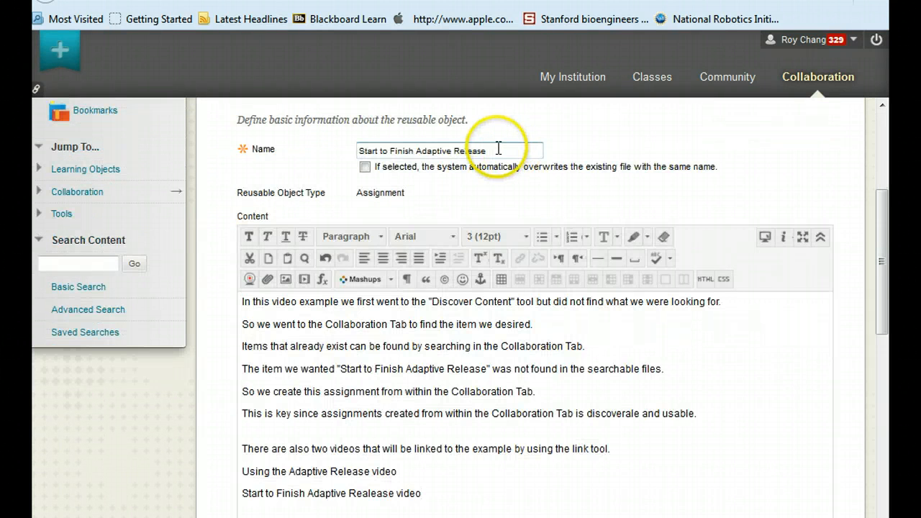
drag(541, 149, 350, 149)
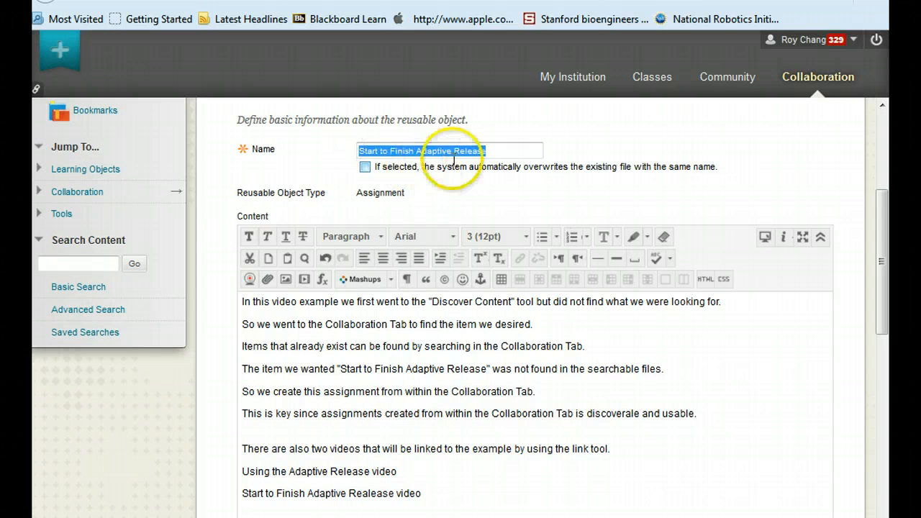
click(483, 205)
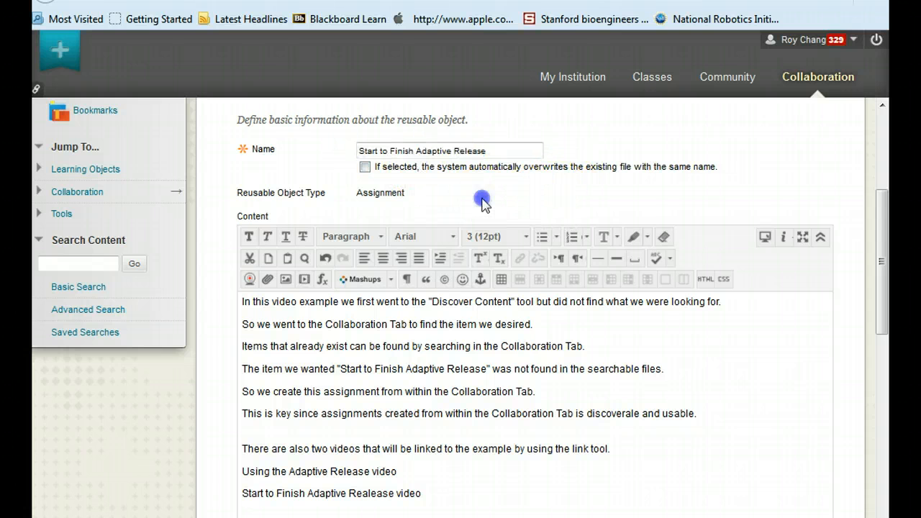
click(365, 167)
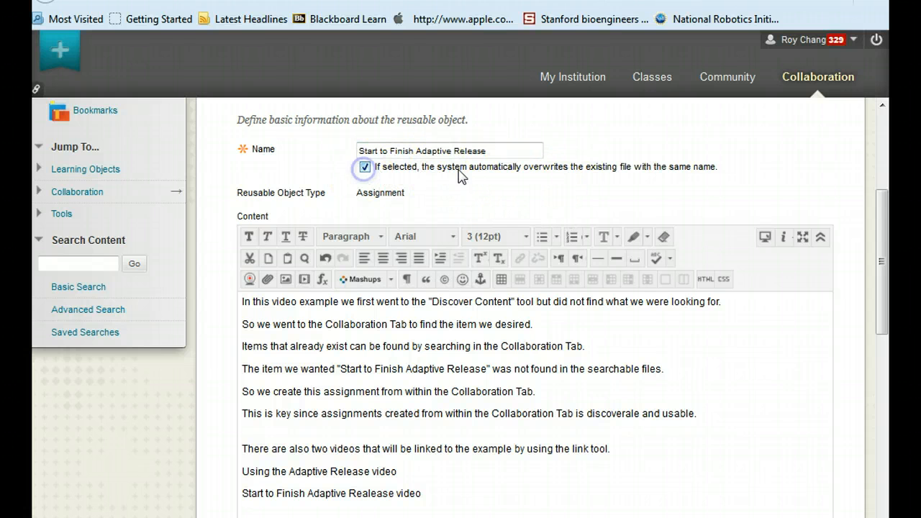
click(365, 167)
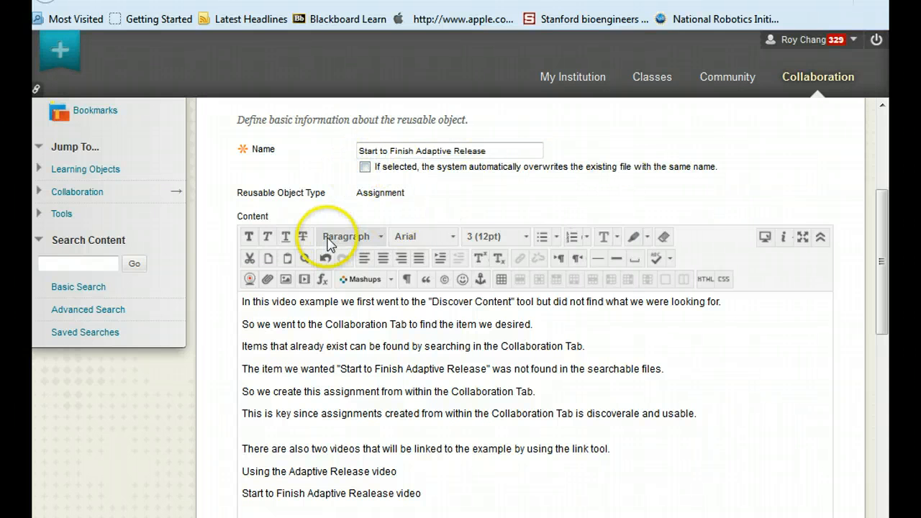
drag(226, 195, 252, 188)
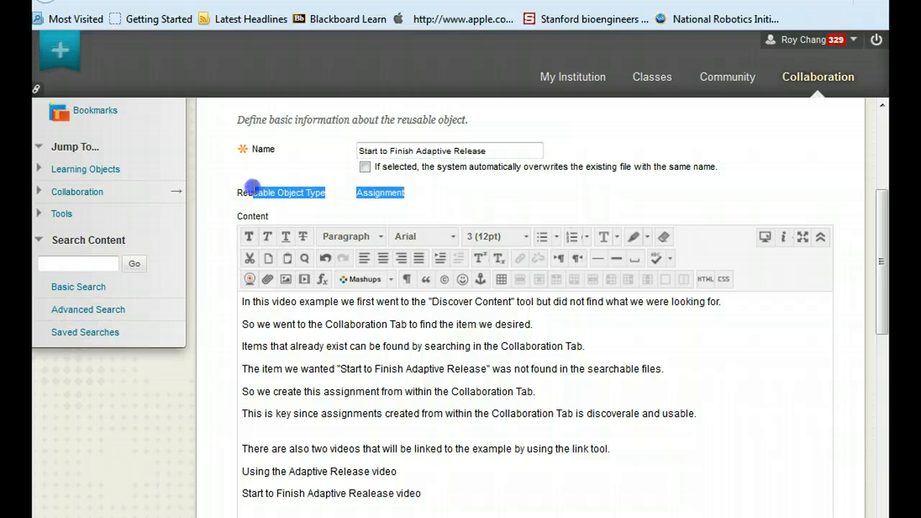
Review the Reusable Object Type setting and the Content field of the new object
click(249, 189)
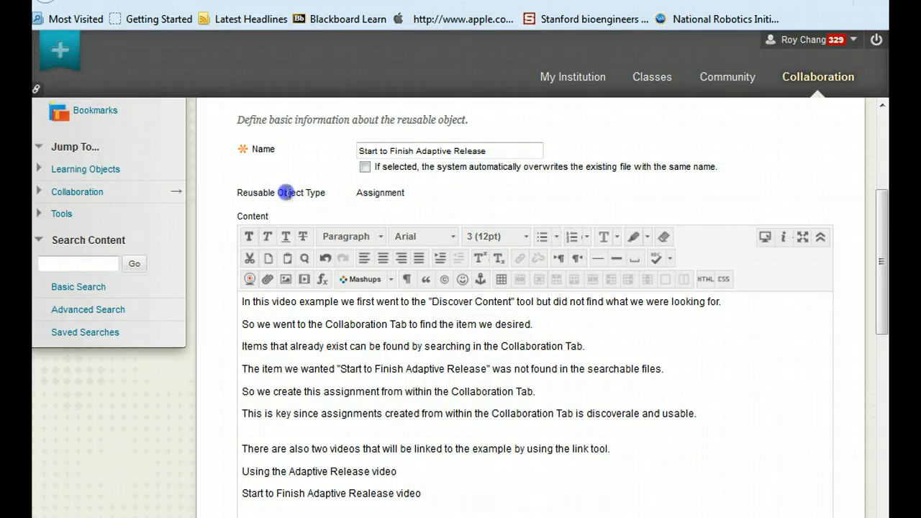
triple_click(326, 194)
click(354, 194)
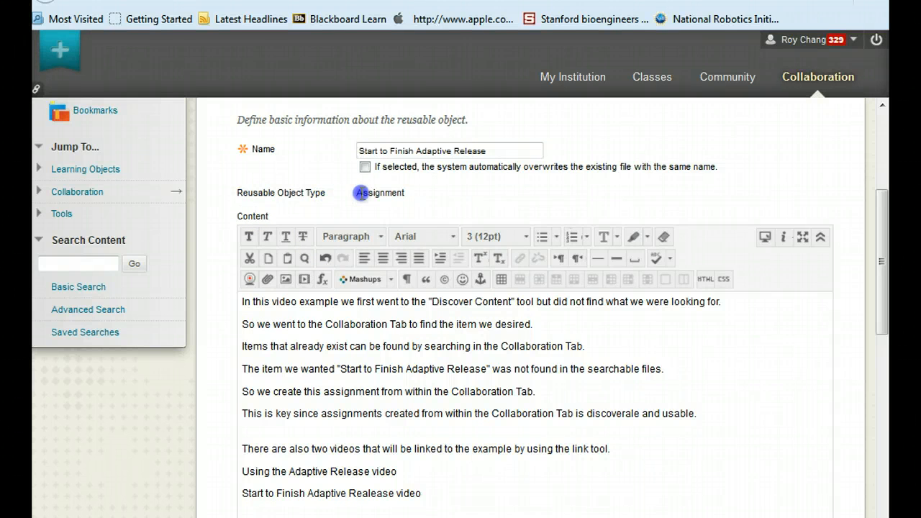
drag(359, 193, 414, 200)
click(426, 194)
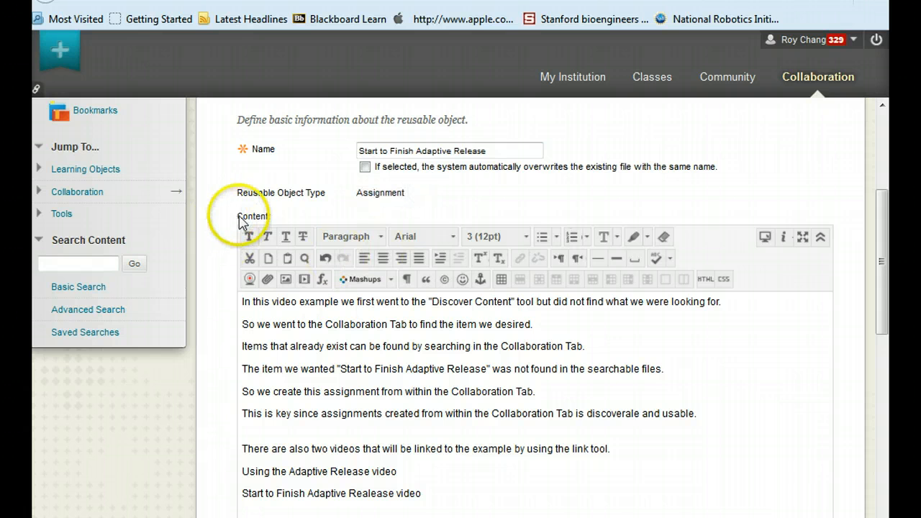
drag(237, 216, 267, 217)
click(281, 218)
scroll(247, 231, down, 2)
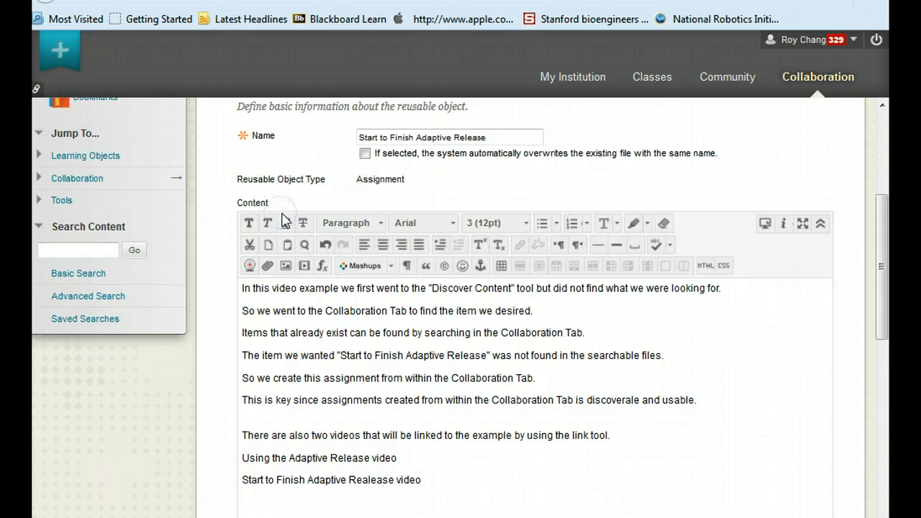
Highlight through each line of the explanatory text in the Content editor
drag(241, 230, 675, 229)
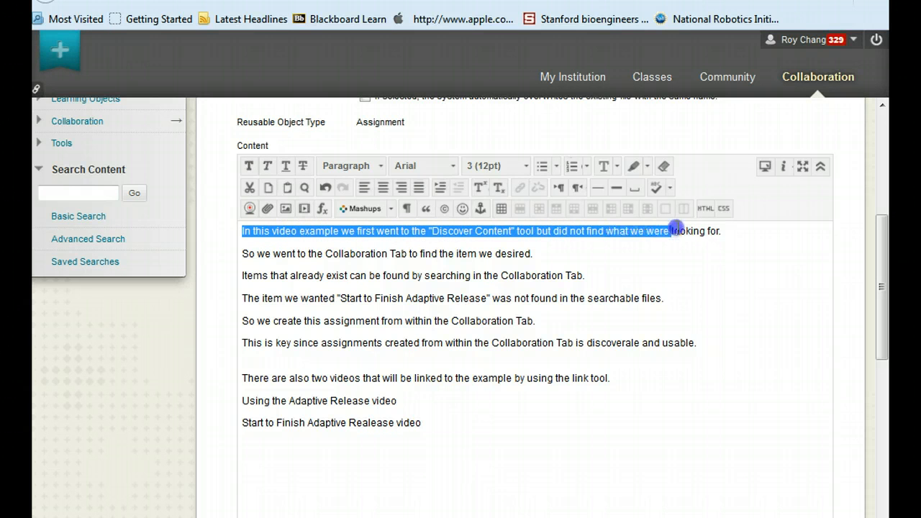
click(725, 232)
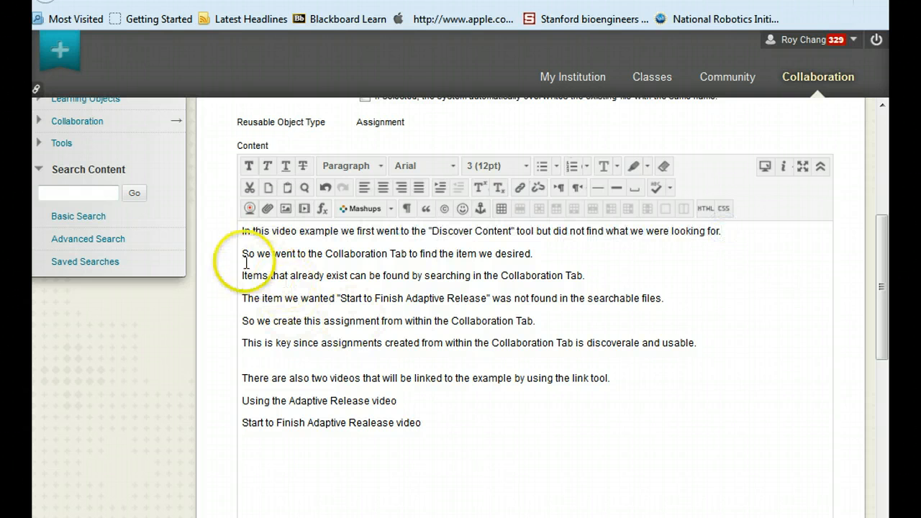
drag(241, 253, 506, 253)
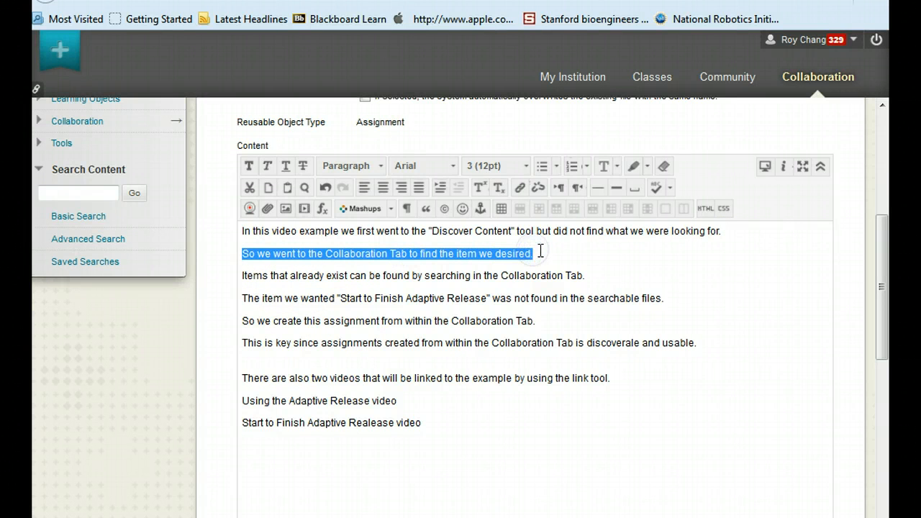
click(538, 253)
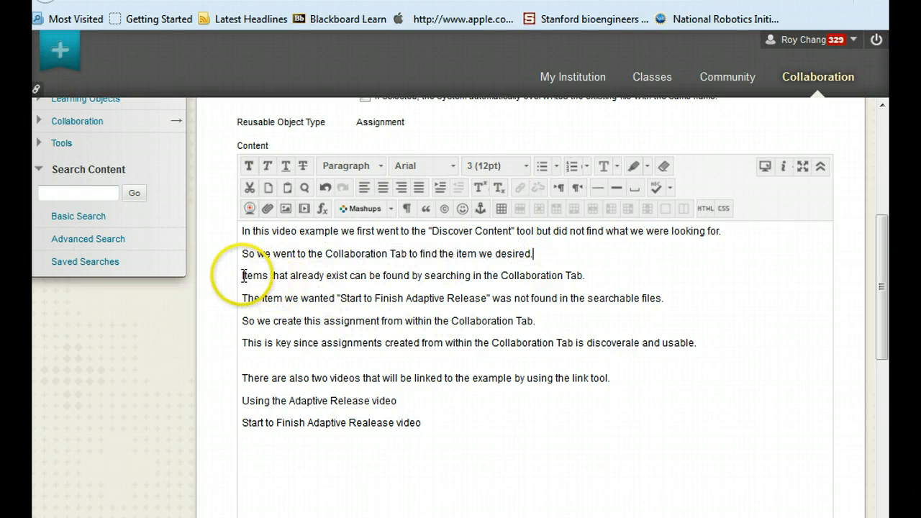
drag(244, 275, 601, 279)
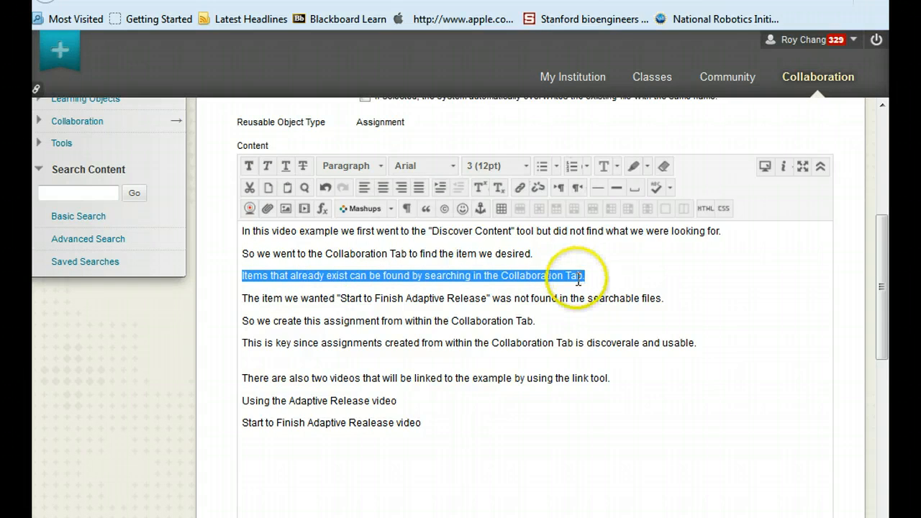
drag(245, 300, 679, 301)
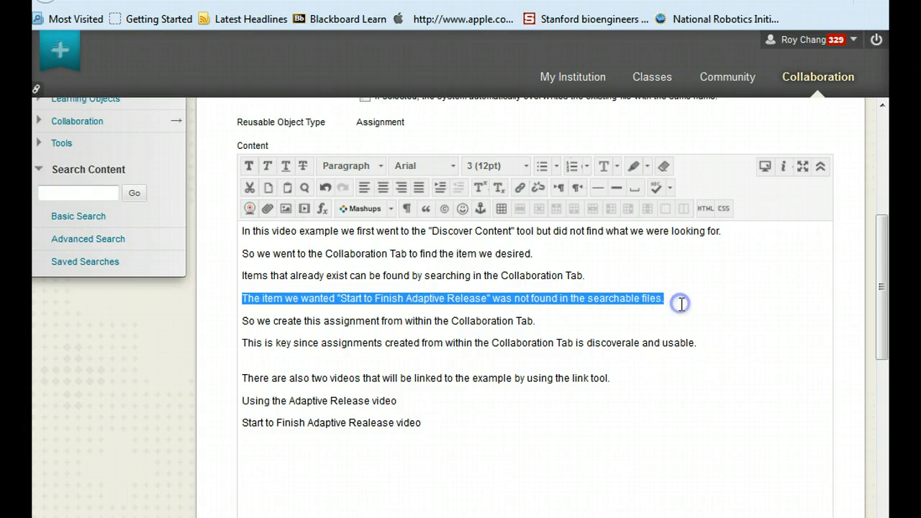
click(244, 320)
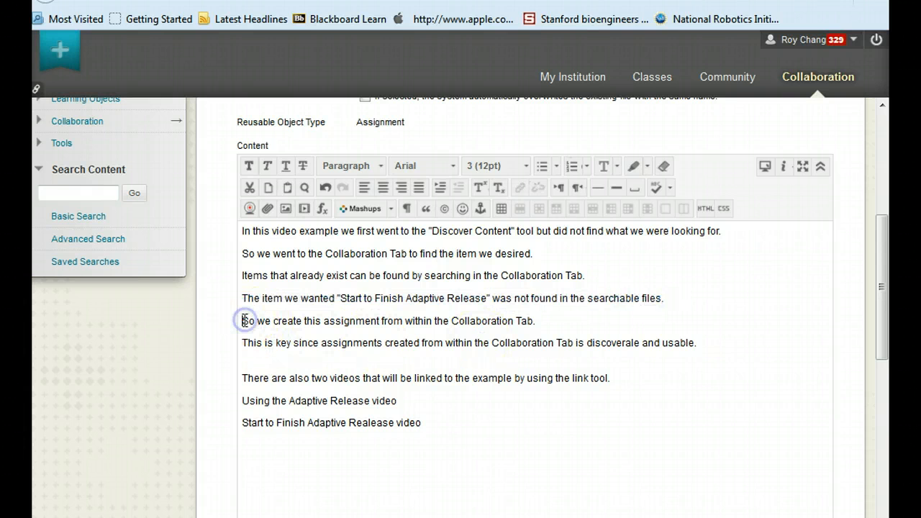
drag(244, 320, 541, 321)
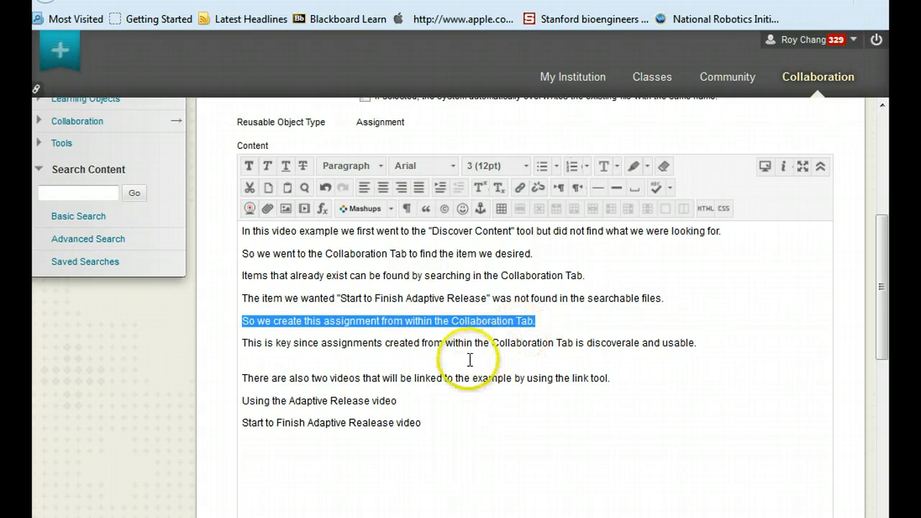
drag(244, 342, 691, 339)
click(374, 367)
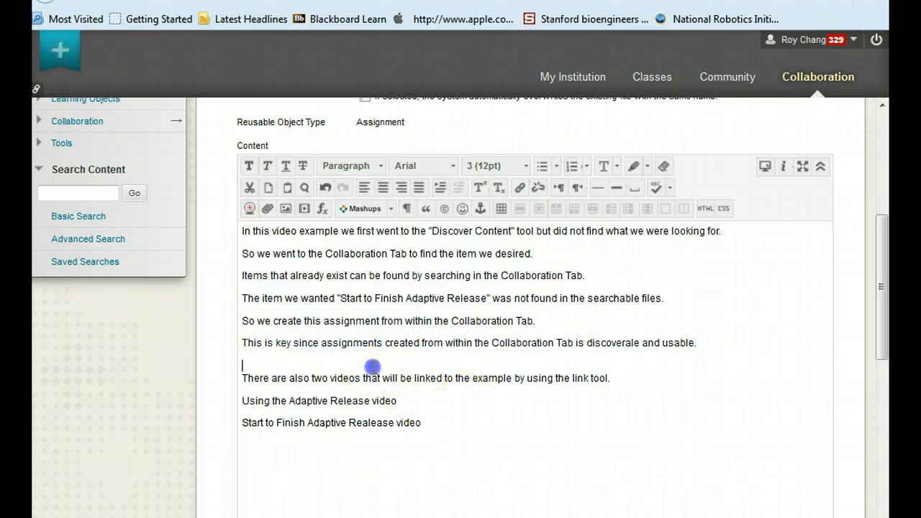
drag(245, 378, 619, 379)
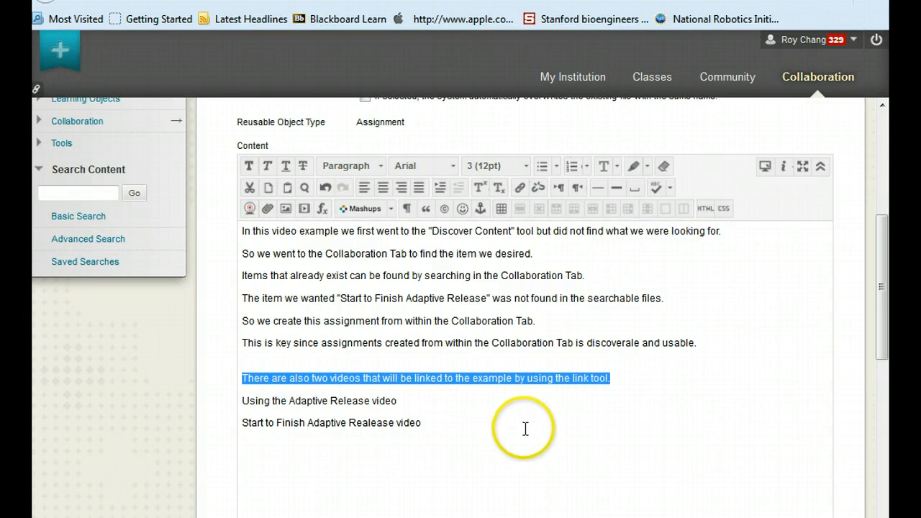
Link the line "Using the Adaptive Release video" to the pasted YouTube URL, opening in a new window (_blank)
click(496, 407)
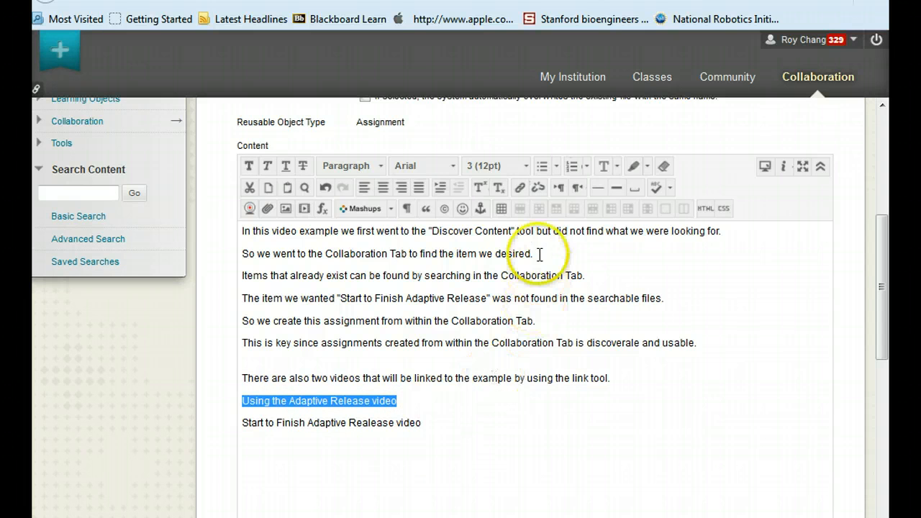
click(520, 191)
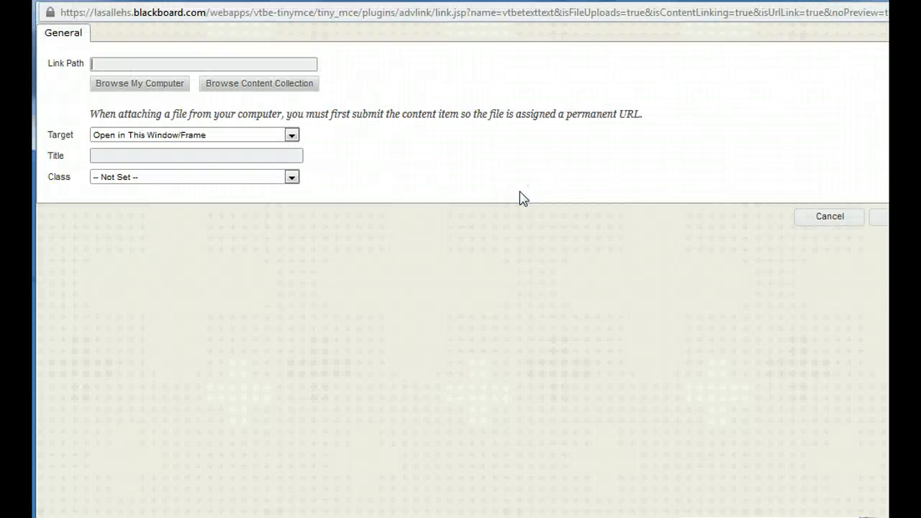
click(93, 63)
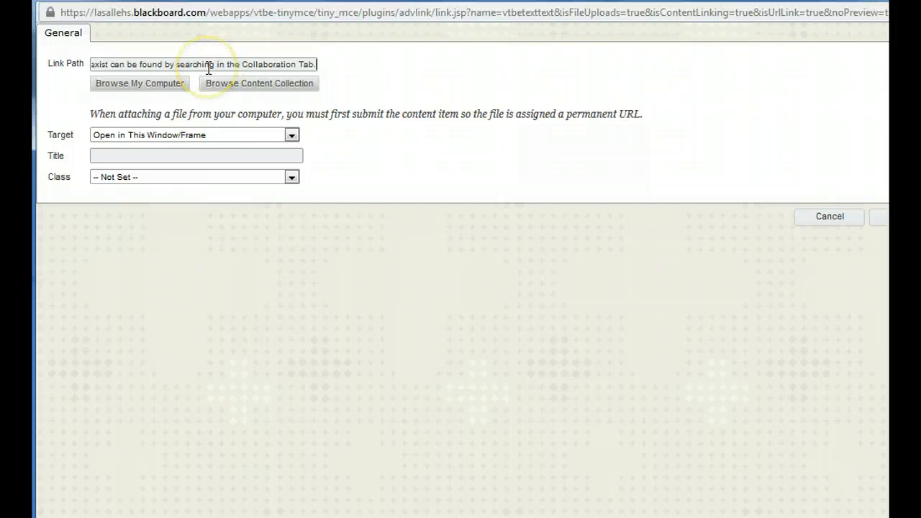
click(198, 153)
key(ctrl+z)
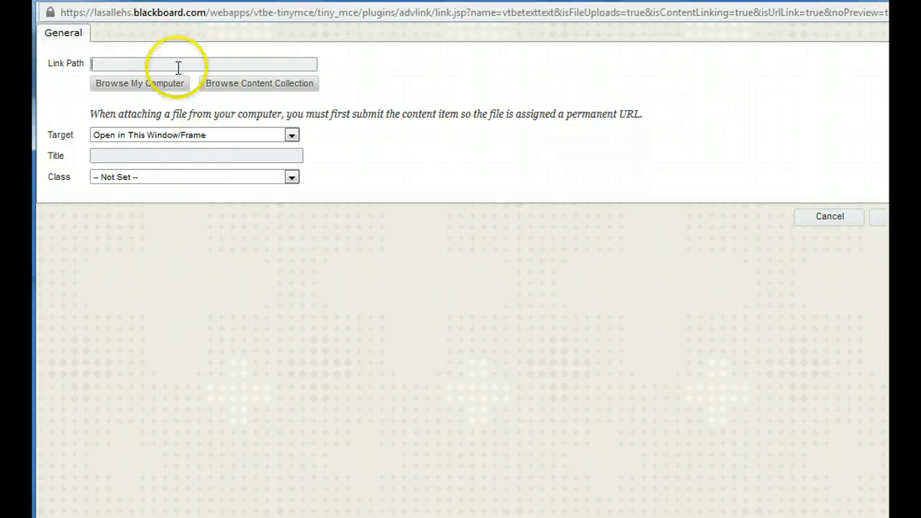
click(111, 64)
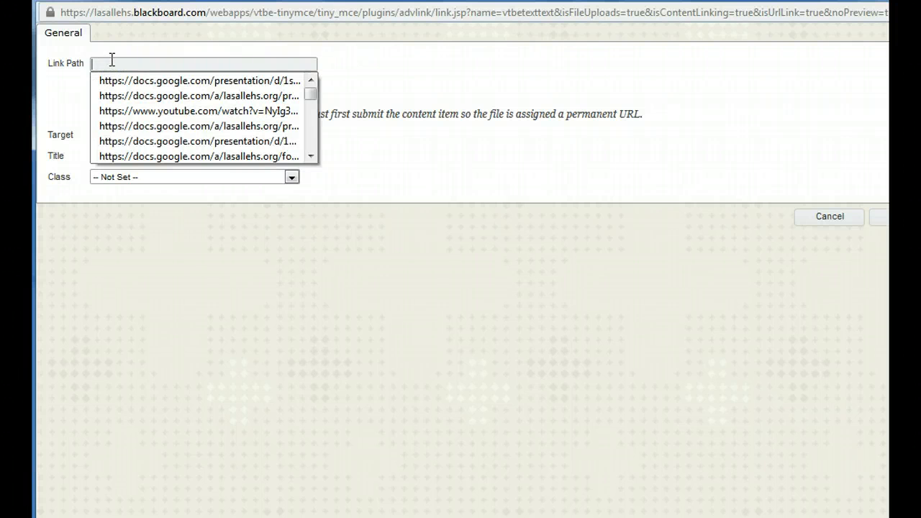
click(111, 59)
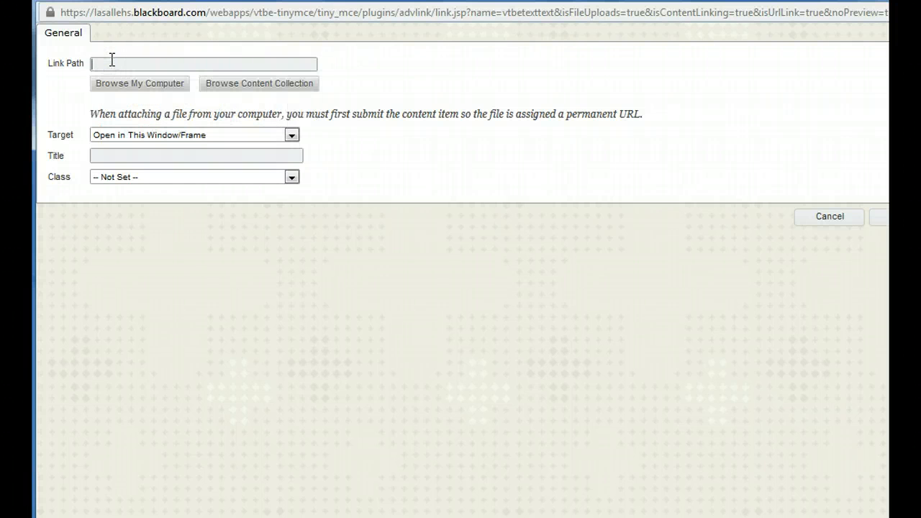
text(https://www.youtube.com/watch?v=NyIg3M-If9A)
click(362, 168)
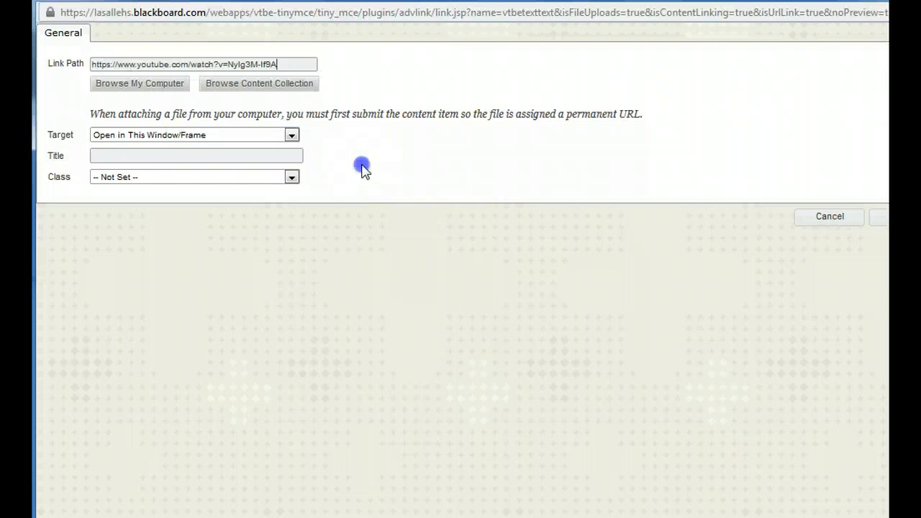
click(291, 136)
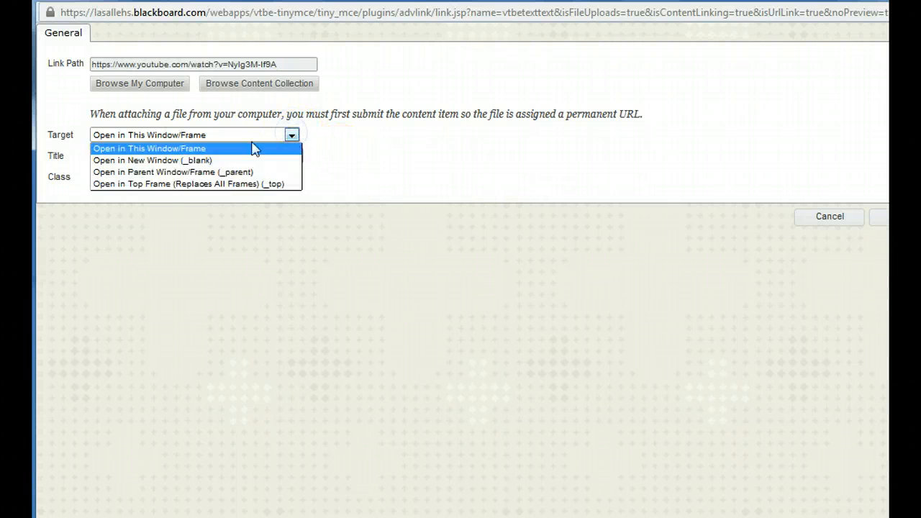
click(186, 162)
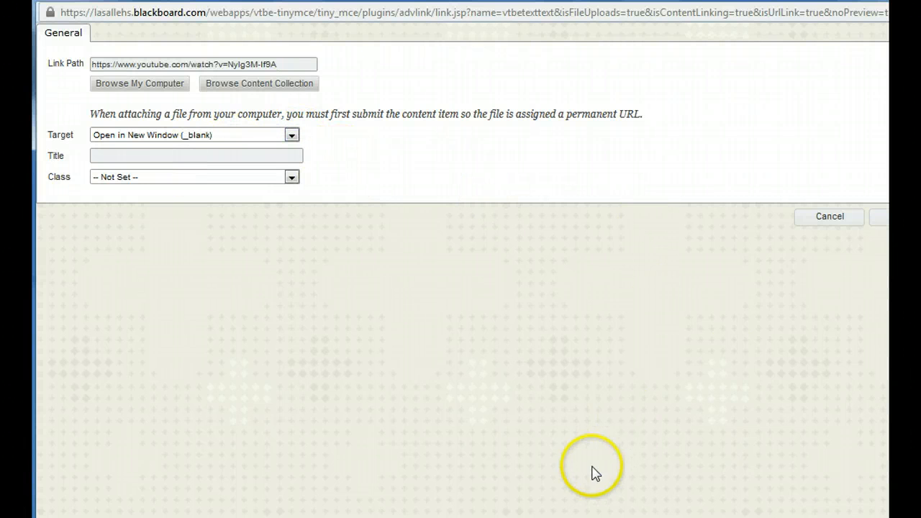
click(881, 218)
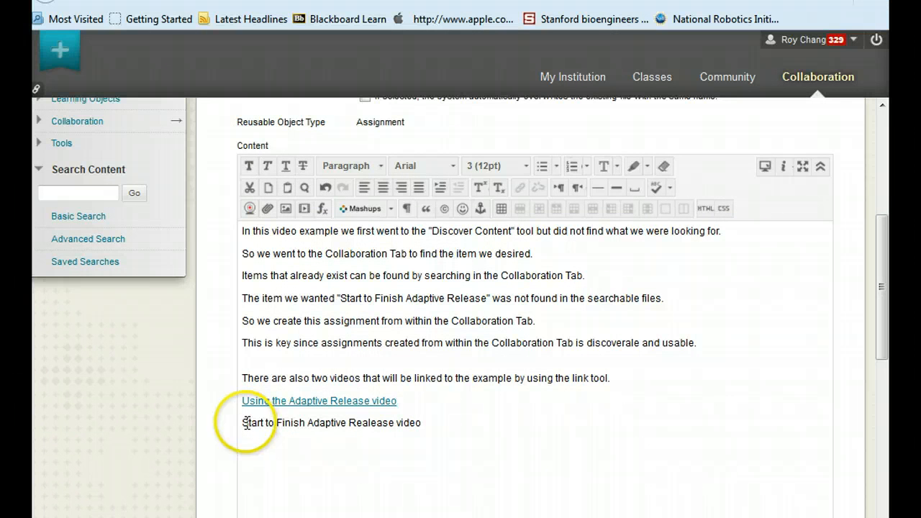
Turn on the Lock File option and submit the new reusable object
drag(245, 424, 344, 425)
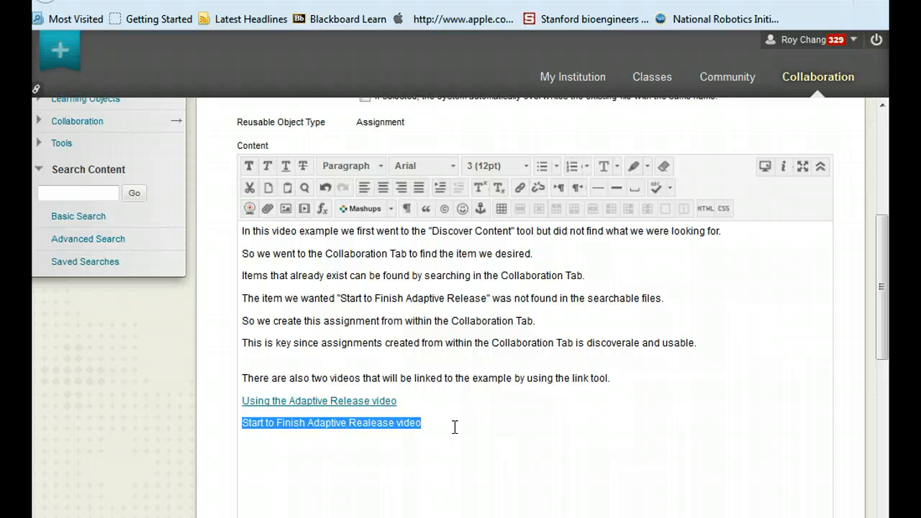
click(455, 427)
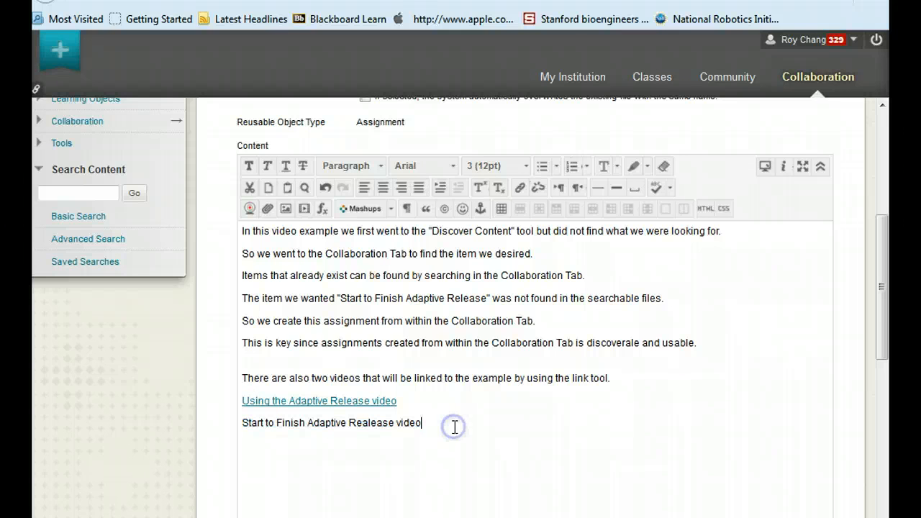
scroll(437, 175, down, 5)
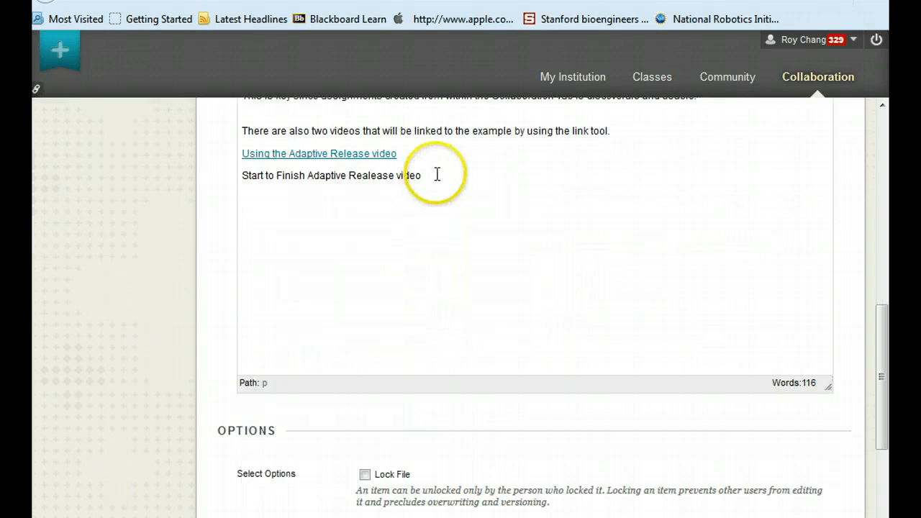
click(366, 474)
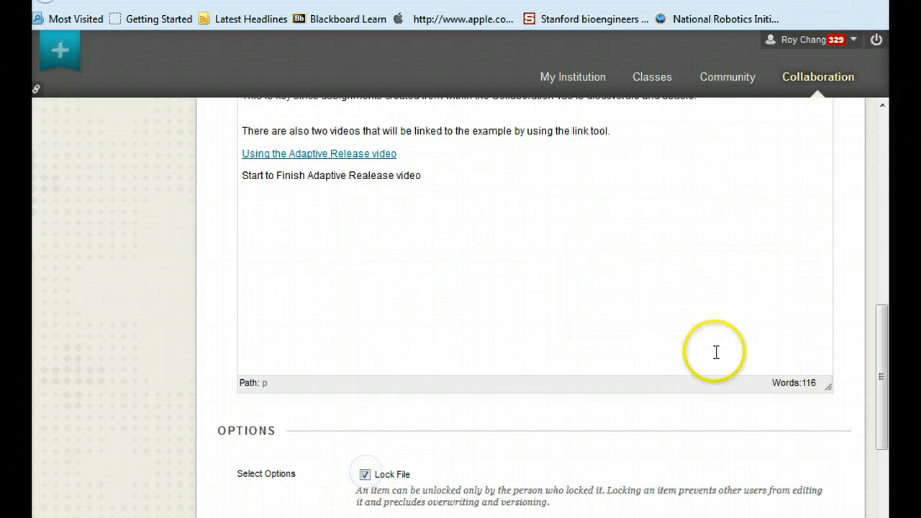
drag(884, 329, 885, 440)
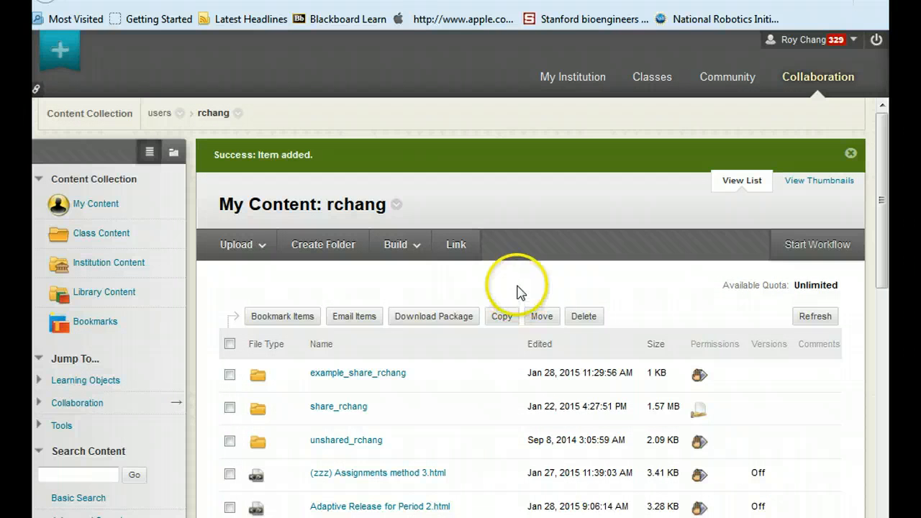
click(216, 197)
drag(217, 197, 403, 208)
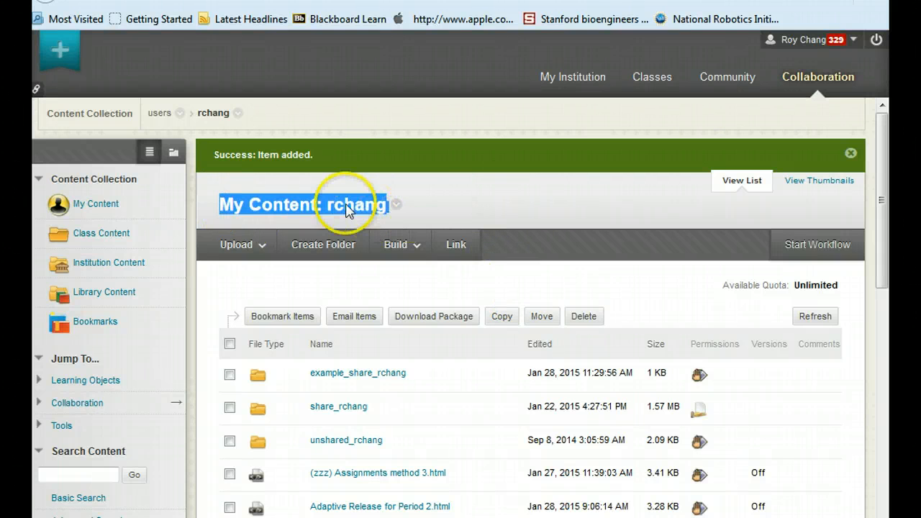
click(447, 196)
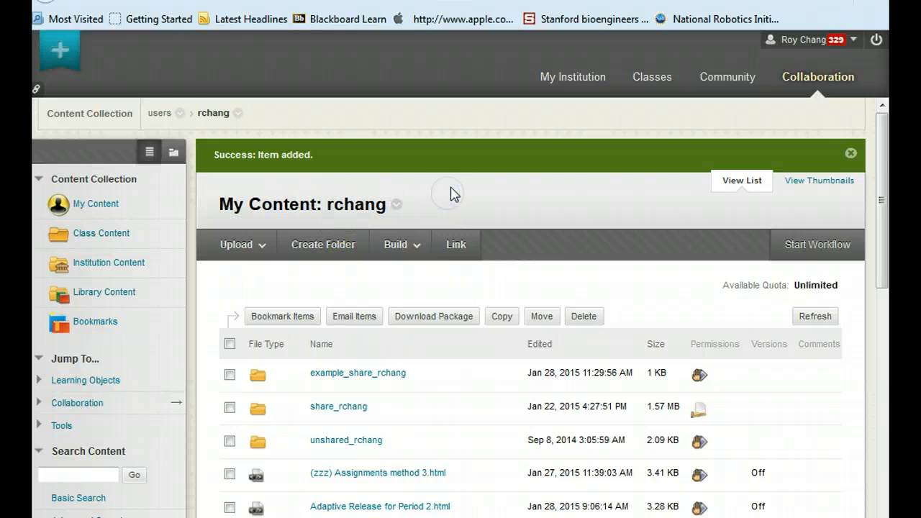
Start copying Start to Finish Adaptive Release.html and browse Class Content to choose the train_CE folder as destination
drag(881, 177, 881, 418)
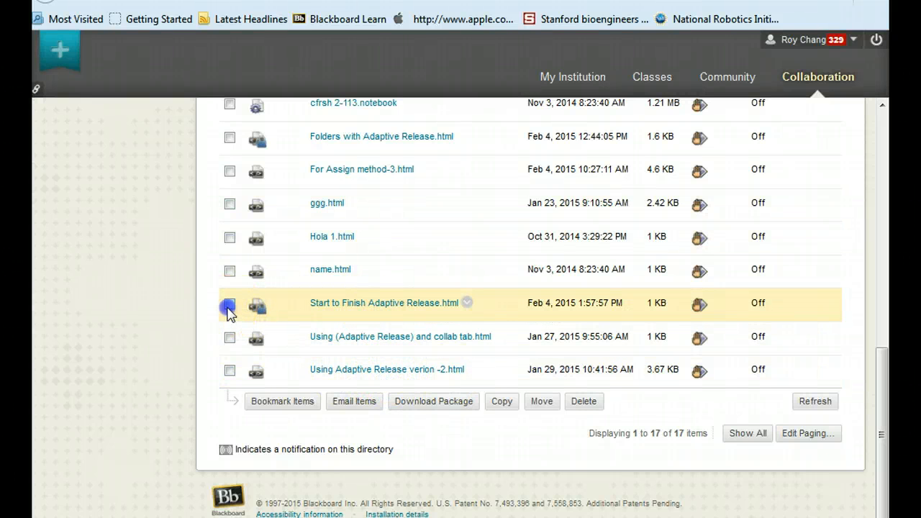
click(229, 304)
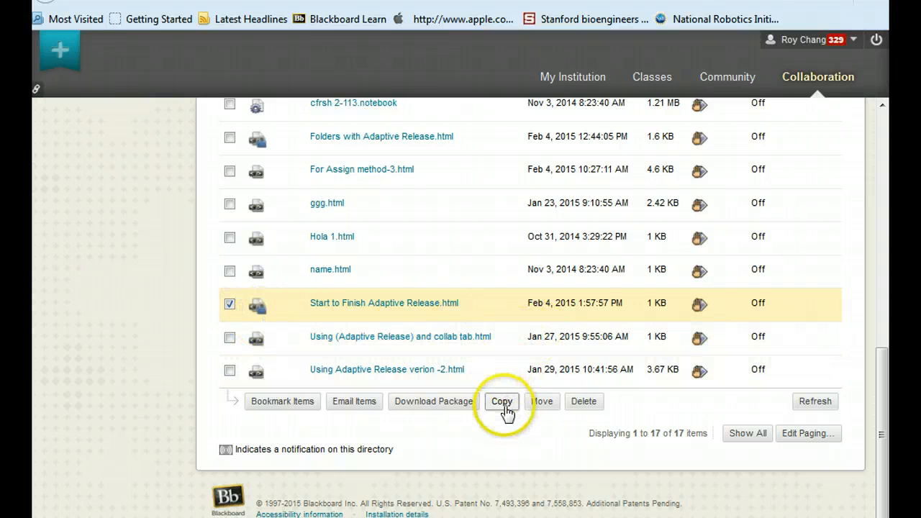
click(504, 405)
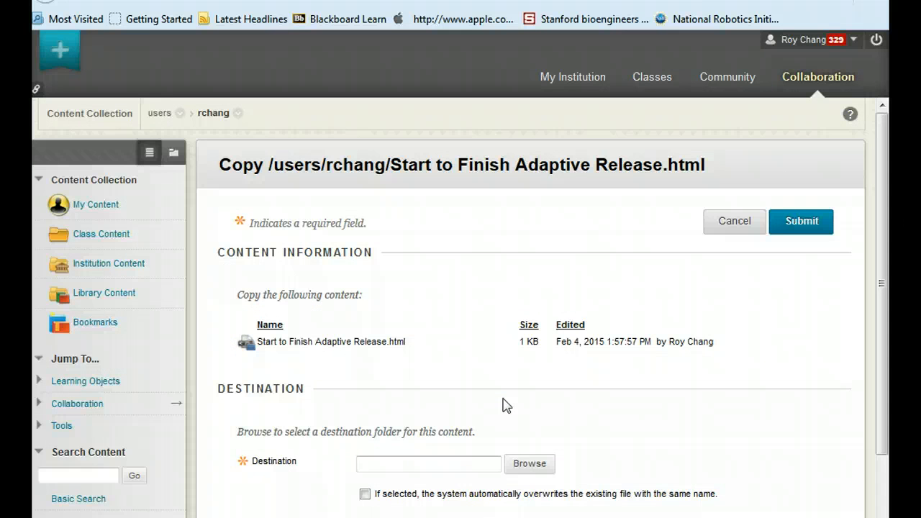
scroll(461, 403, down, 1)
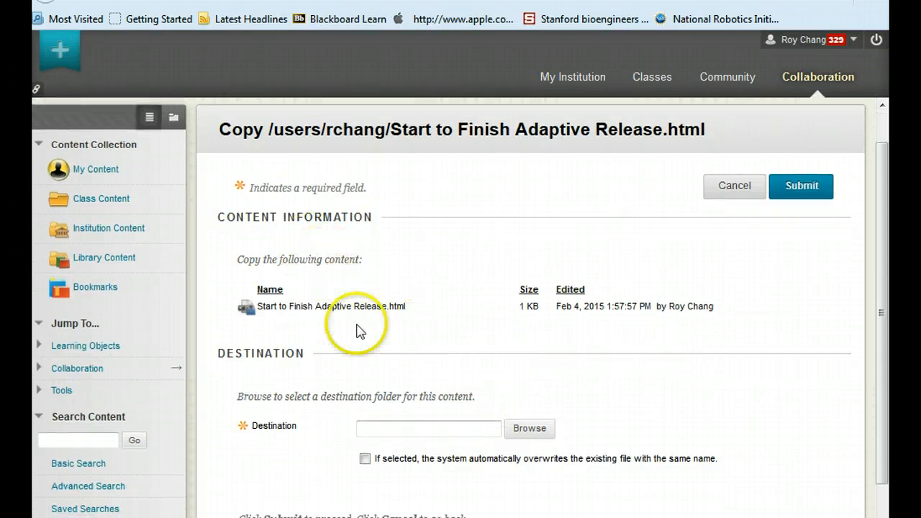
click(536, 430)
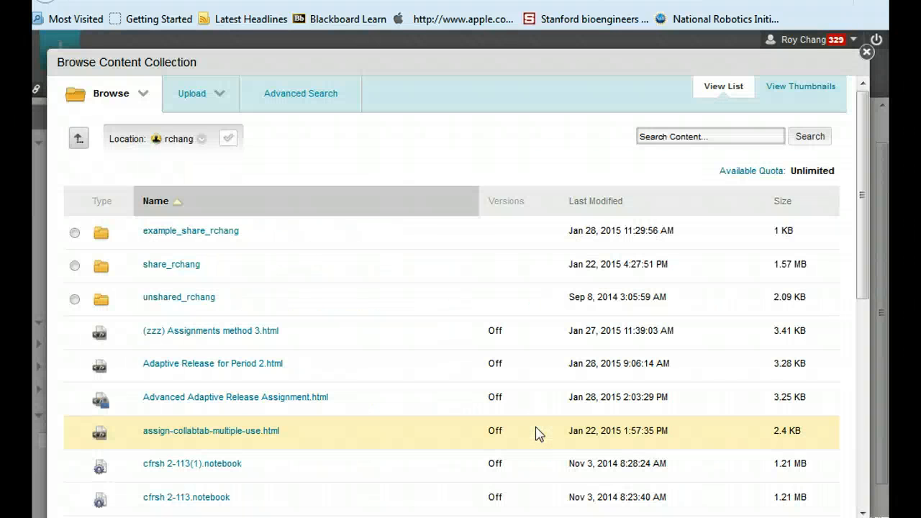
click(119, 95)
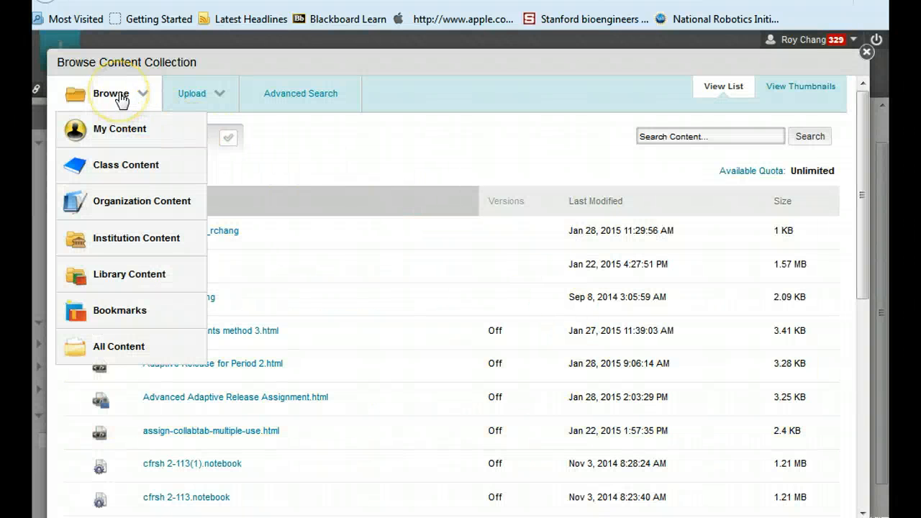
click(121, 168)
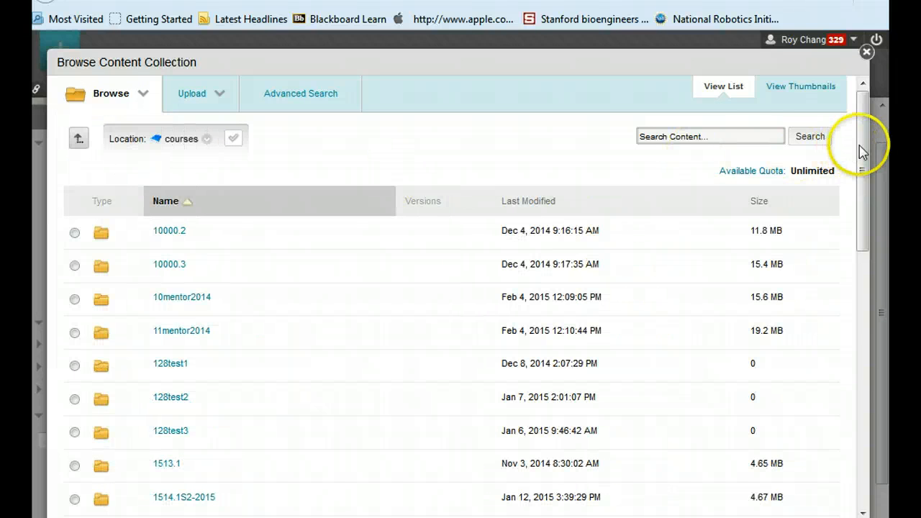
drag(864, 148, 881, 389)
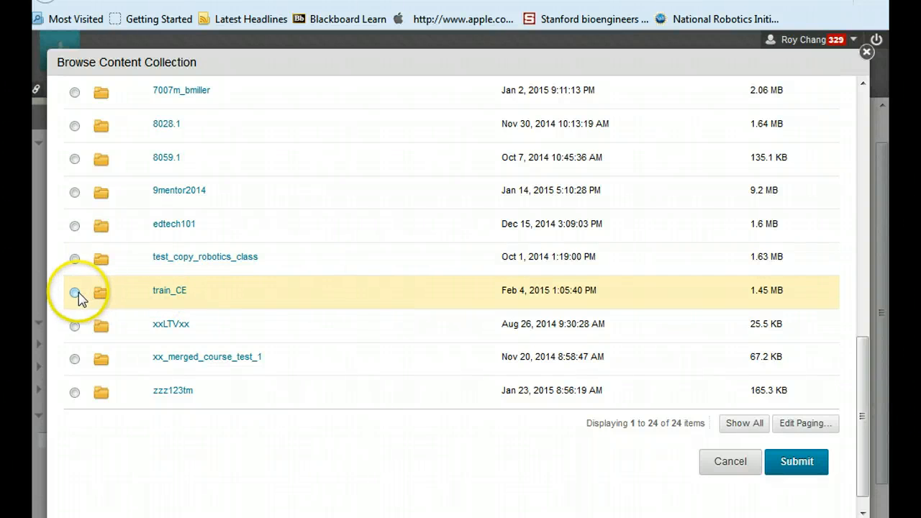
click(75, 294)
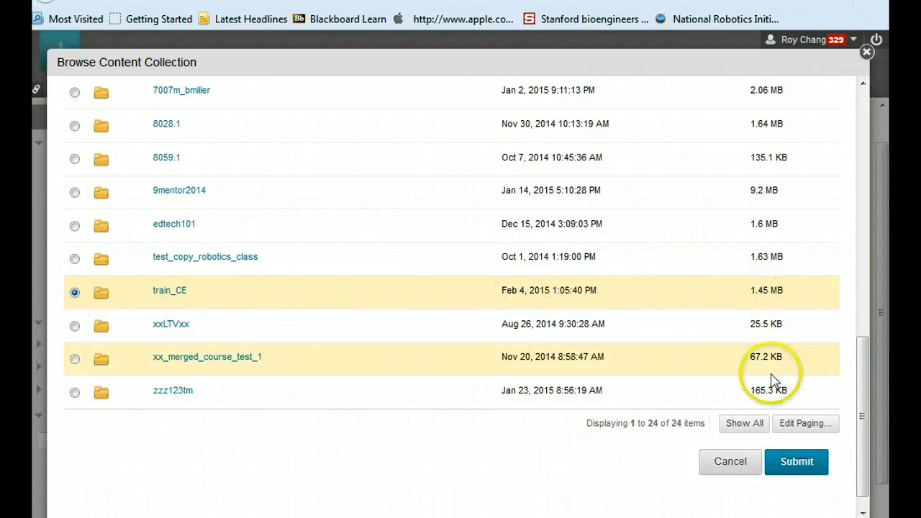
click(798, 464)
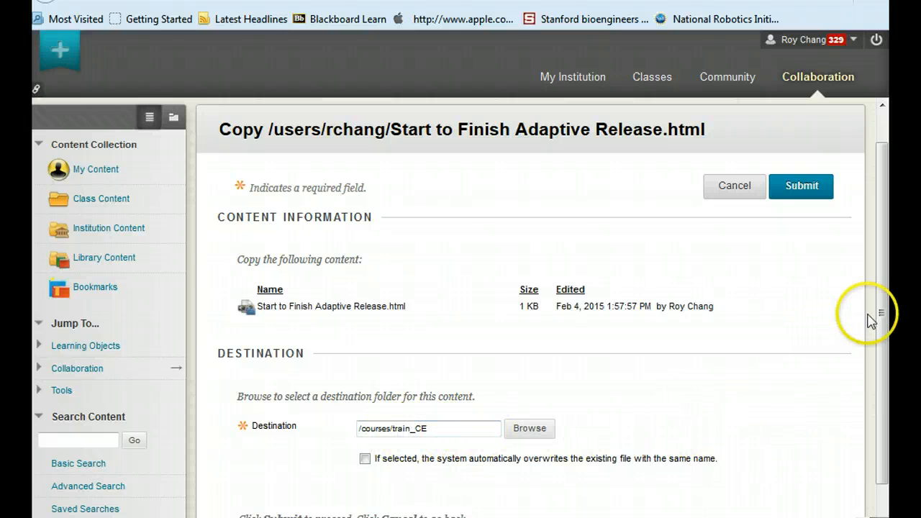
Turn on automatic overwriting of existing files with the same name and submit the copy
drag(881, 315, 884, 371)
click(363, 410)
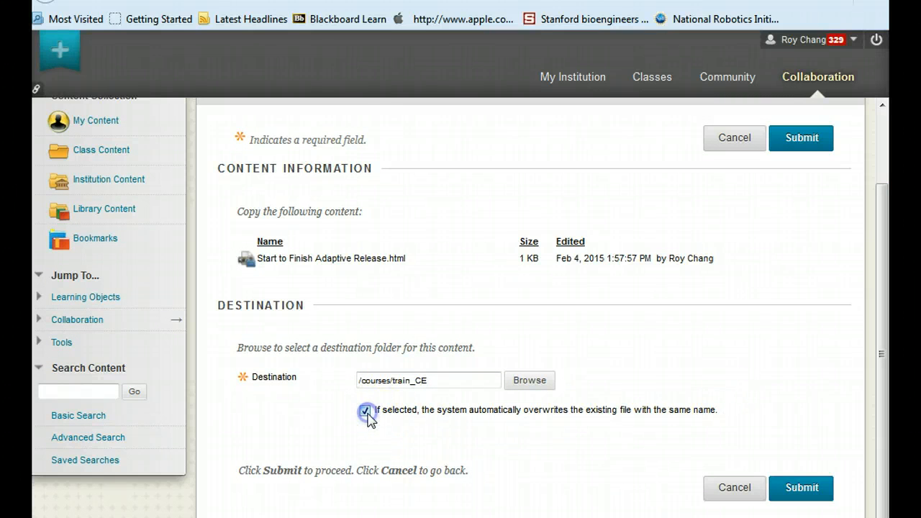
click(807, 489)
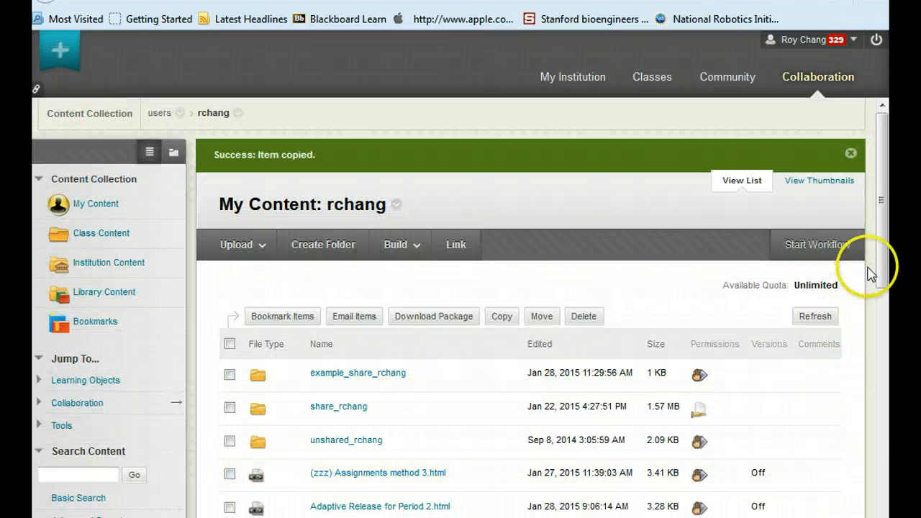
Open the Training Class (train_CE) course and go to the Period 1 area under HW-version-3
drag(884, 242, 891, 176)
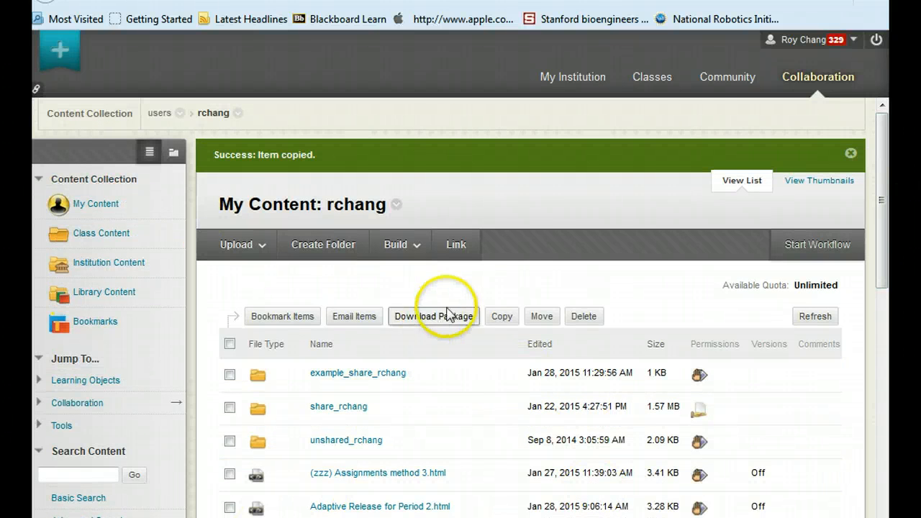
click(853, 41)
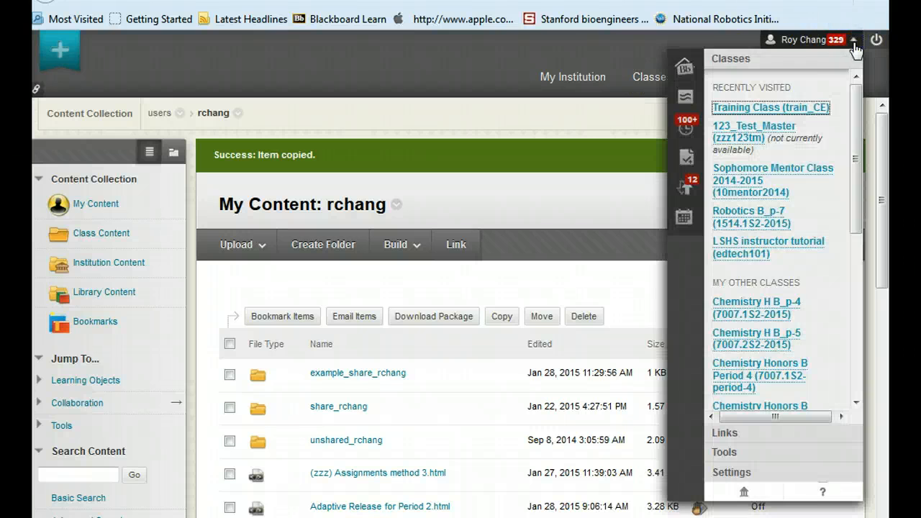
click(499, 196)
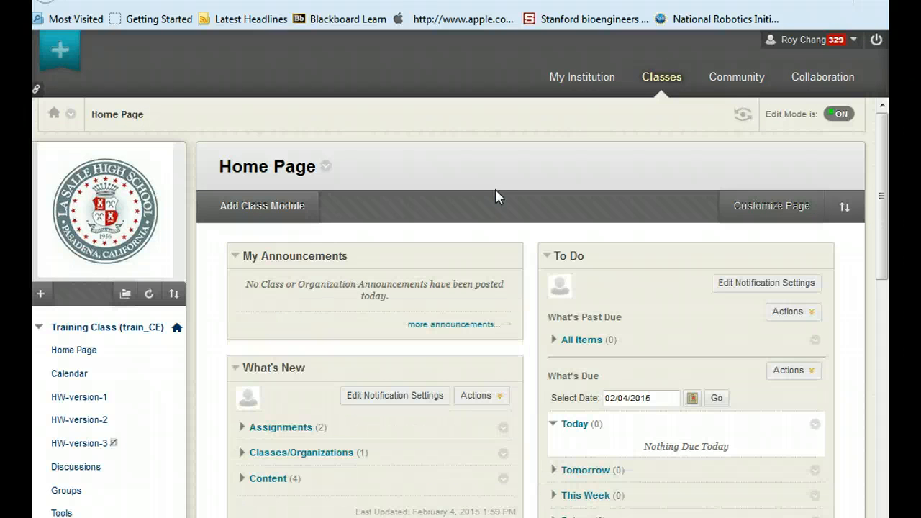
scroll(79, 328, down, 4)
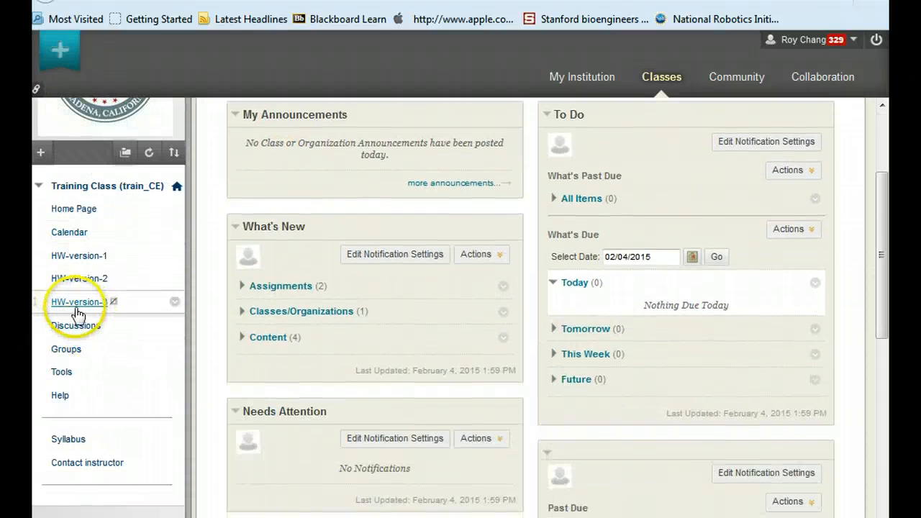
click(76, 308)
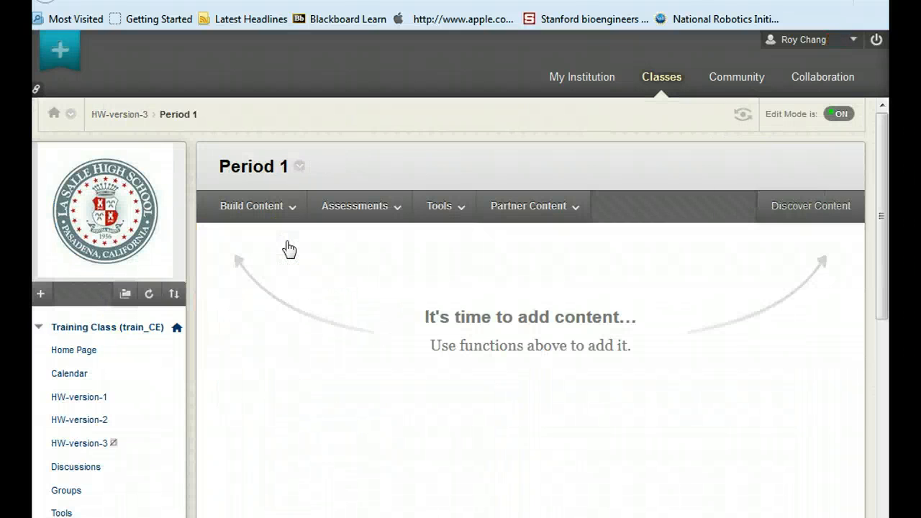
Discover reusable Assignment objects and add Start to Finish Adaptive Release.html to Period 1
click(820, 209)
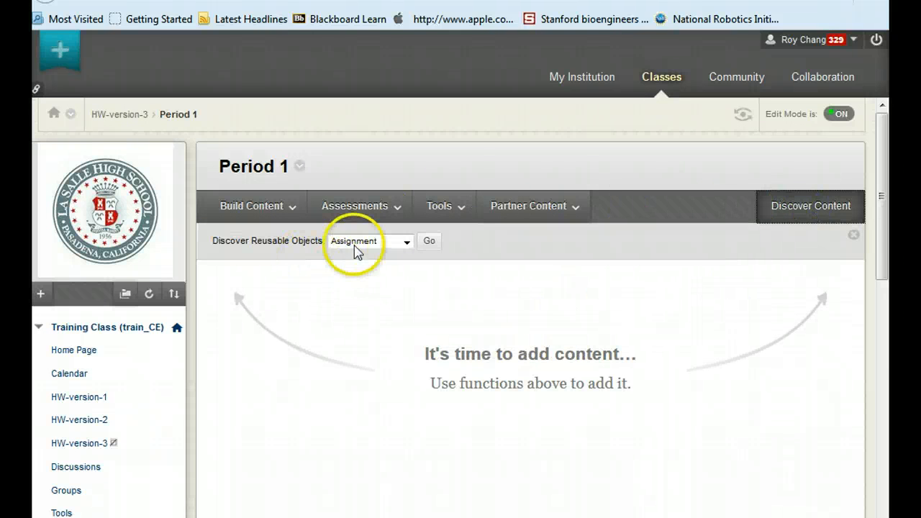
click(427, 242)
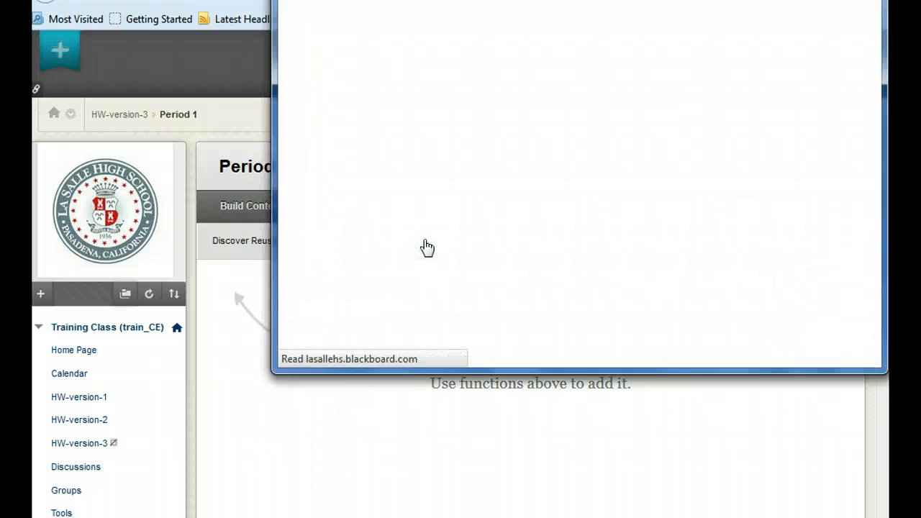
drag(510, 380, 514, 517)
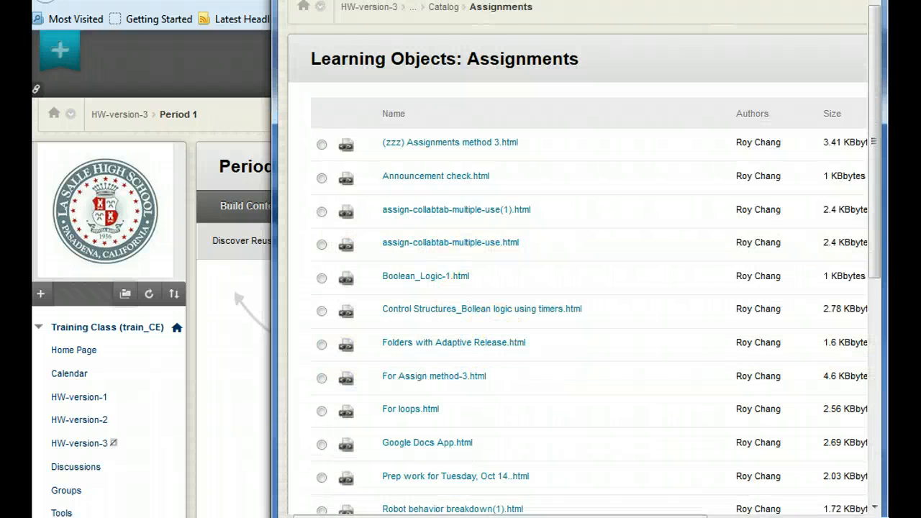
drag(873, 216, 888, 405)
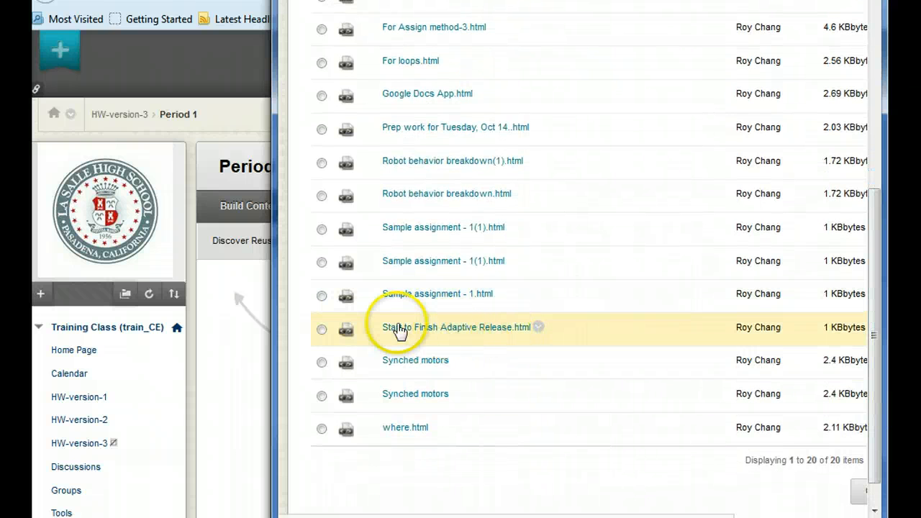
click(322, 329)
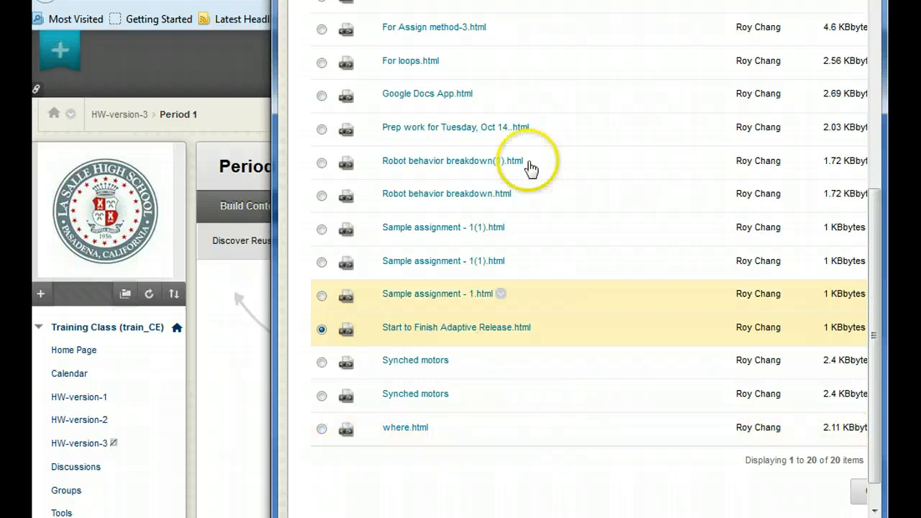
drag(588, 0, 411, 50)
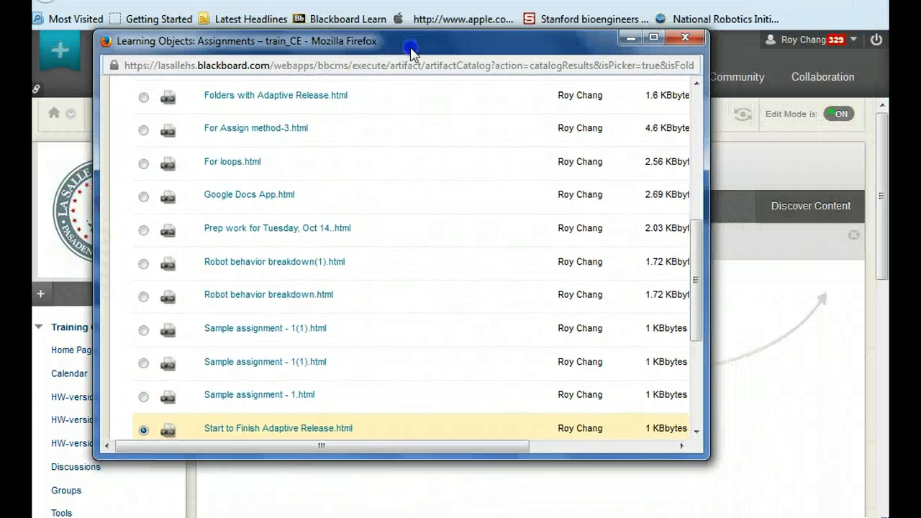
drag(353, 446, 600, 381)
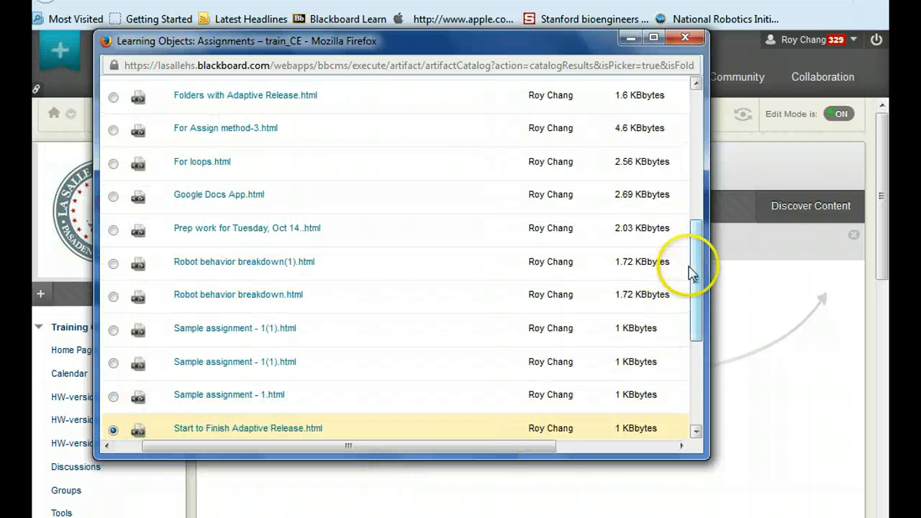
drag(695, 261, 698, 371)
drag(500, 454, 623, 455)
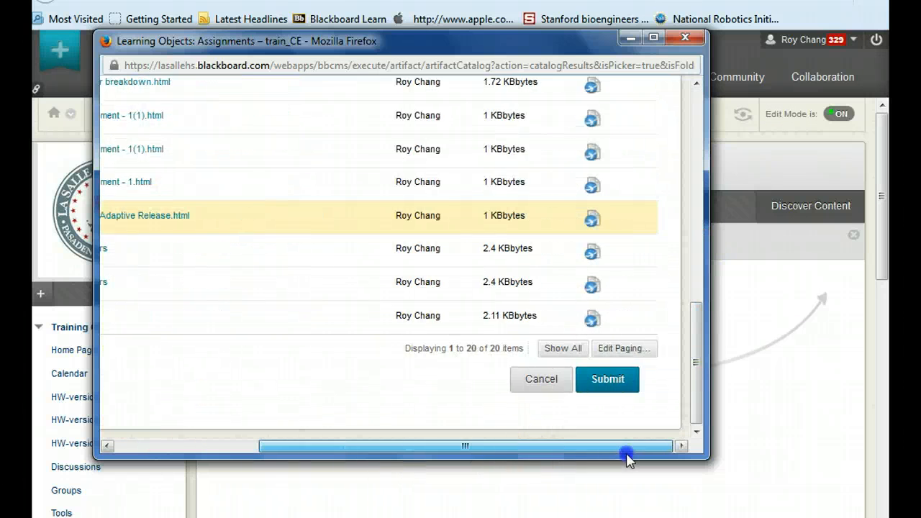
click(603, 384)
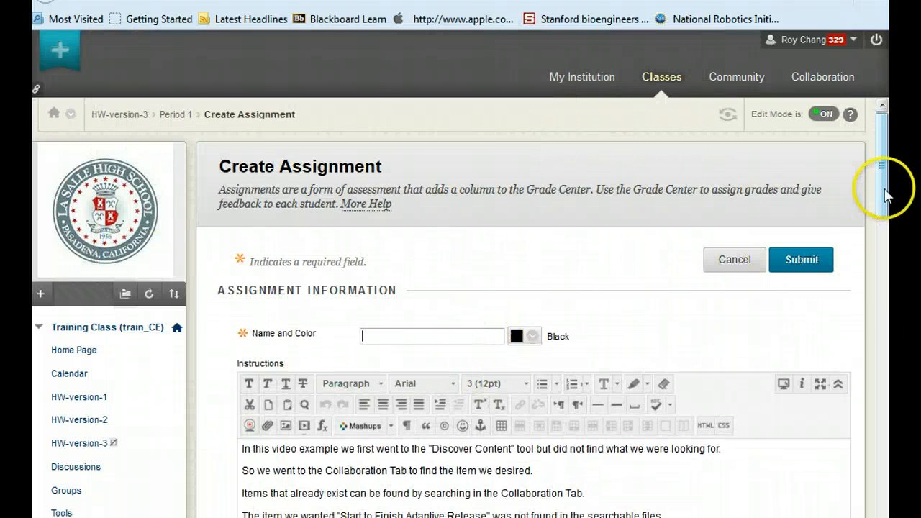
Name the new assignment Start to Finish Adaptive Release - Period 1
drag(884, 190, 888, 221)
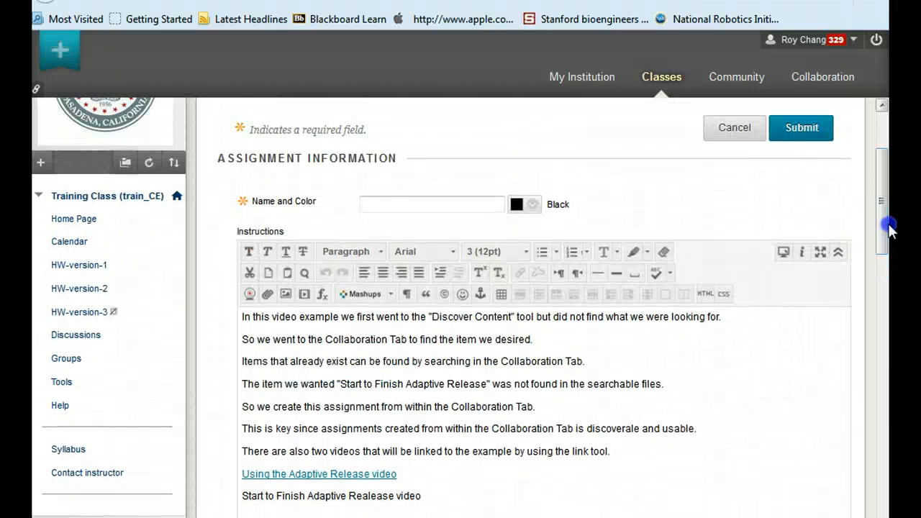
click(376, 202)
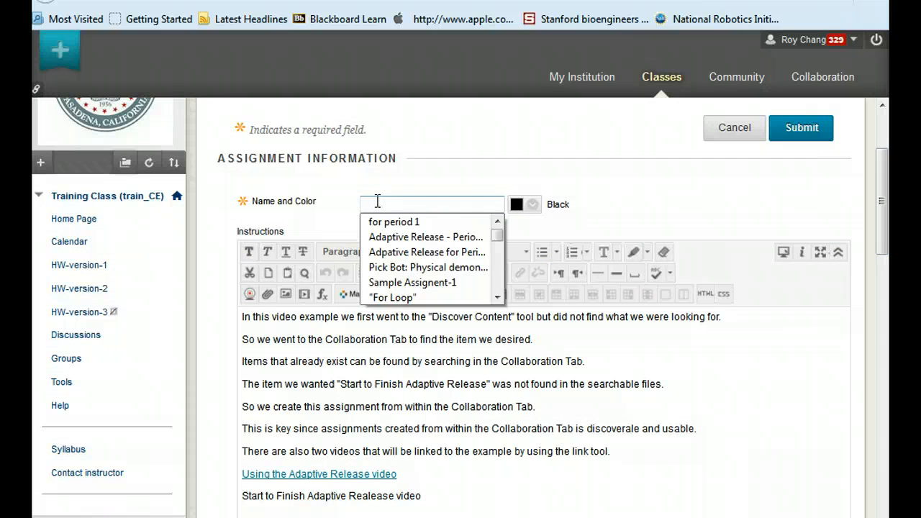
text(Sta)
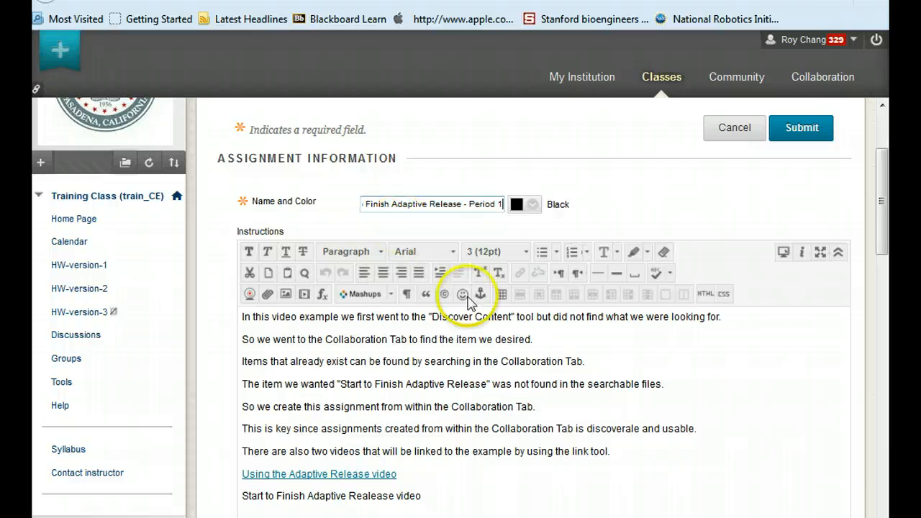
Highlight the line "Start to Finish Adaptive Realease video" in the Instructions editor
drag(887, 229, 889, 262)
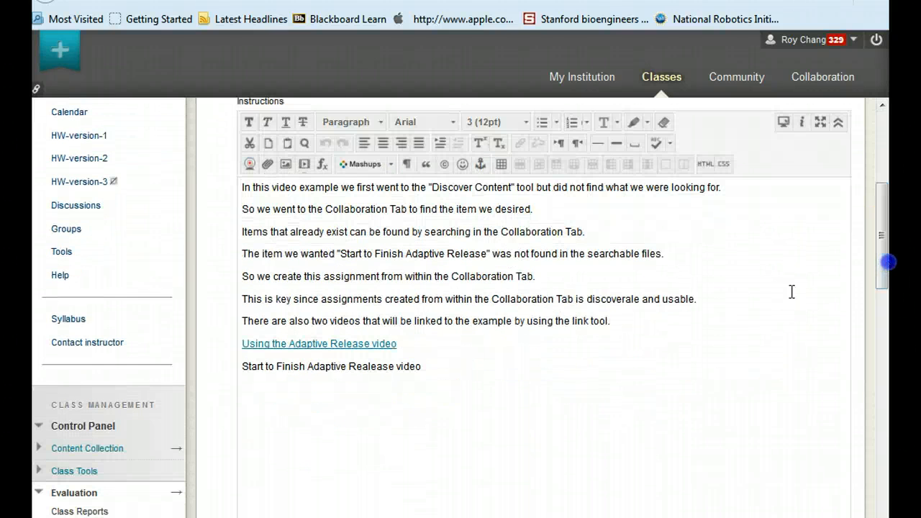
drag(424, 366, 329, 367)
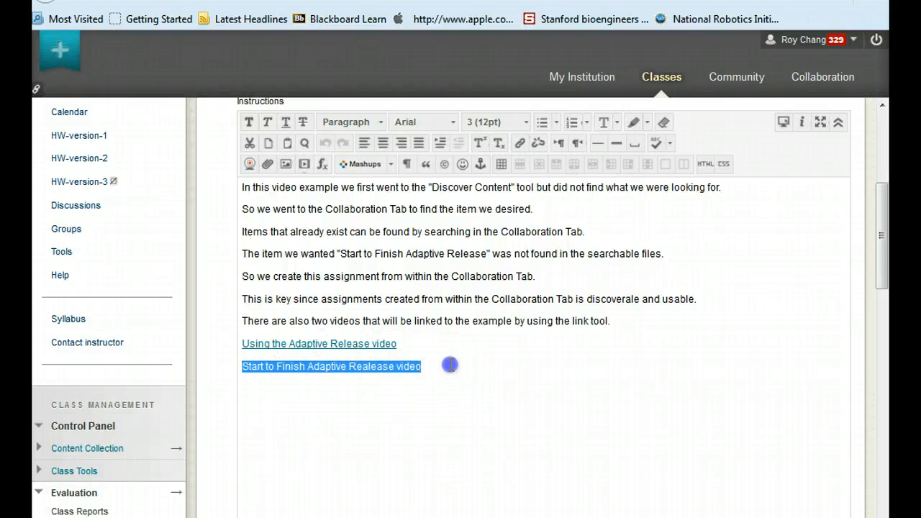
click(450, 365)
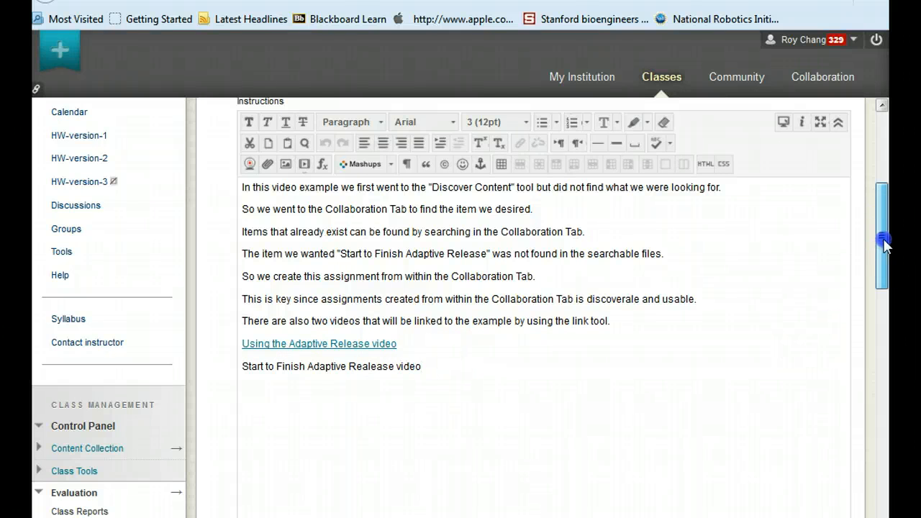
drag(884, 244, 879, 275)
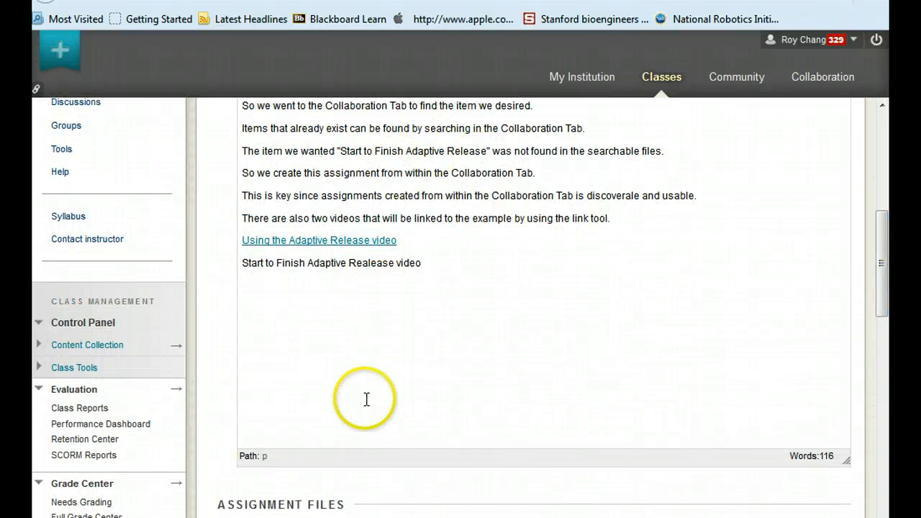
Set the assignment's due date to 04/01/2015 using the date picker
drag(880, 273, 888, 356)
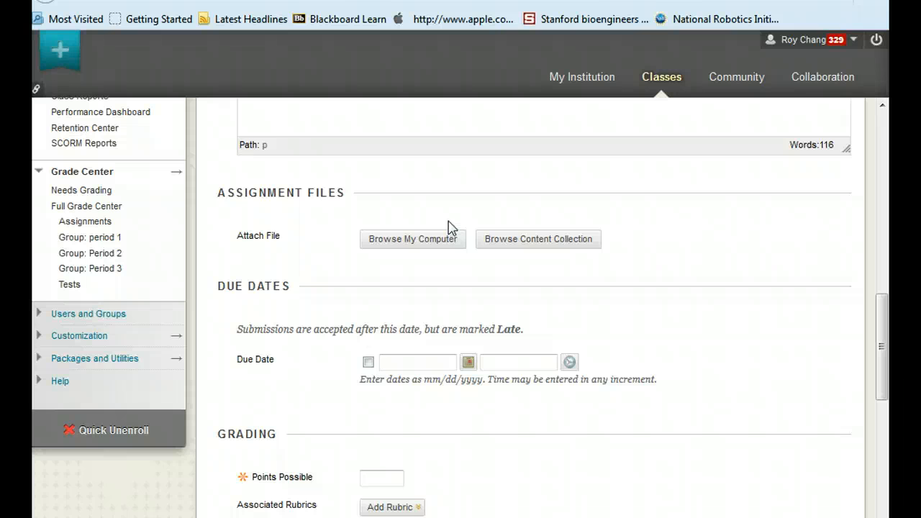
click(485, 210)
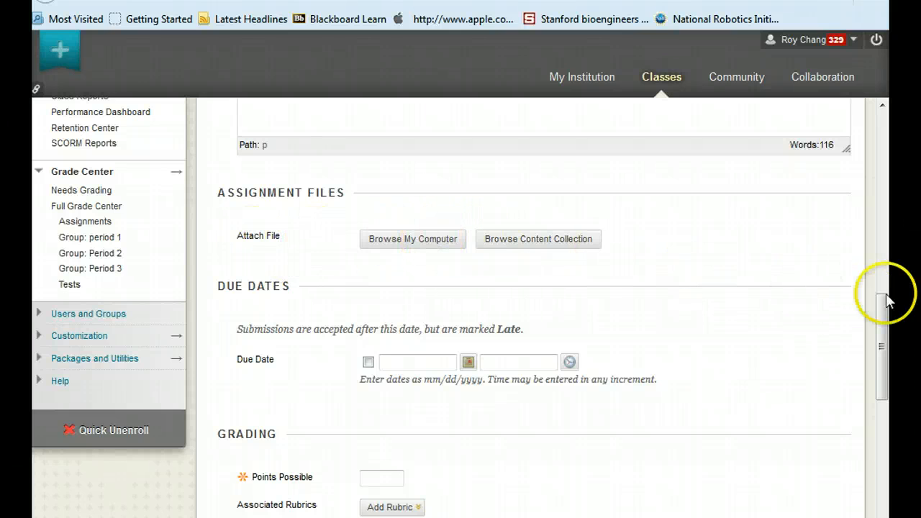
scroll(783, 316, down, 2)
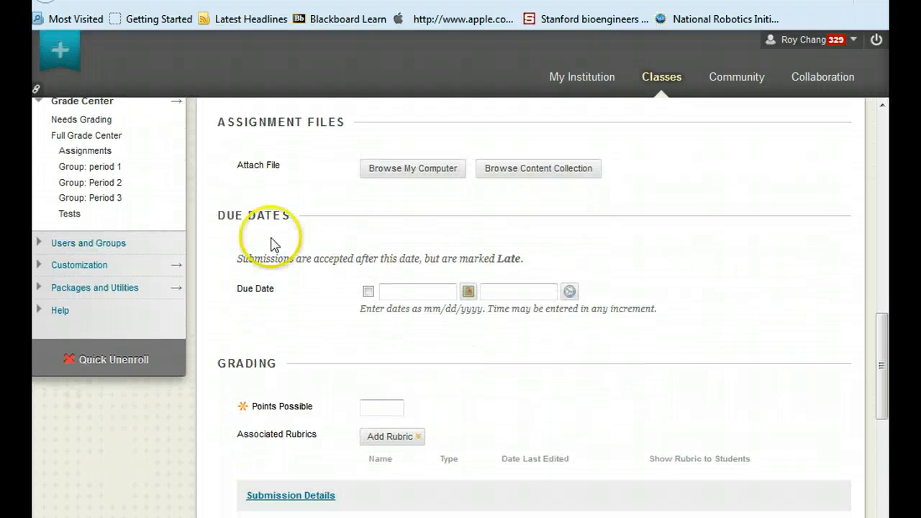
click(467, 295)
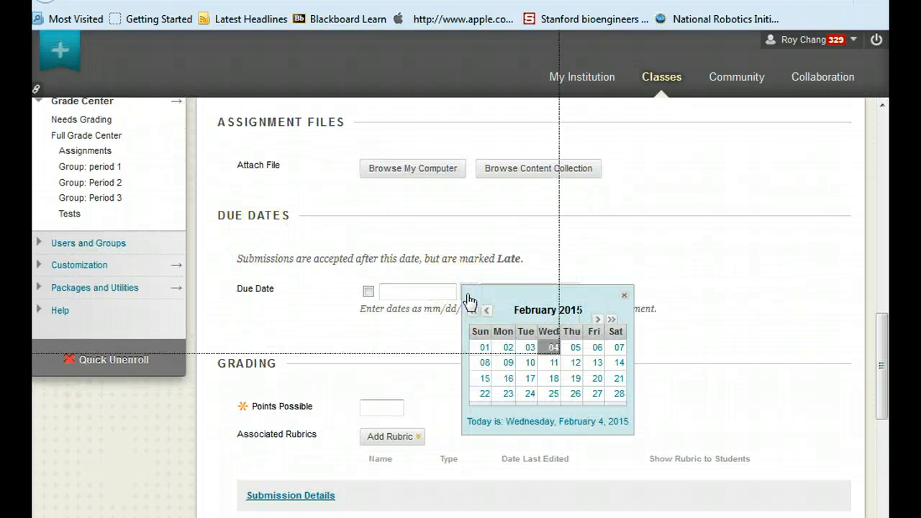
click(596, 321)
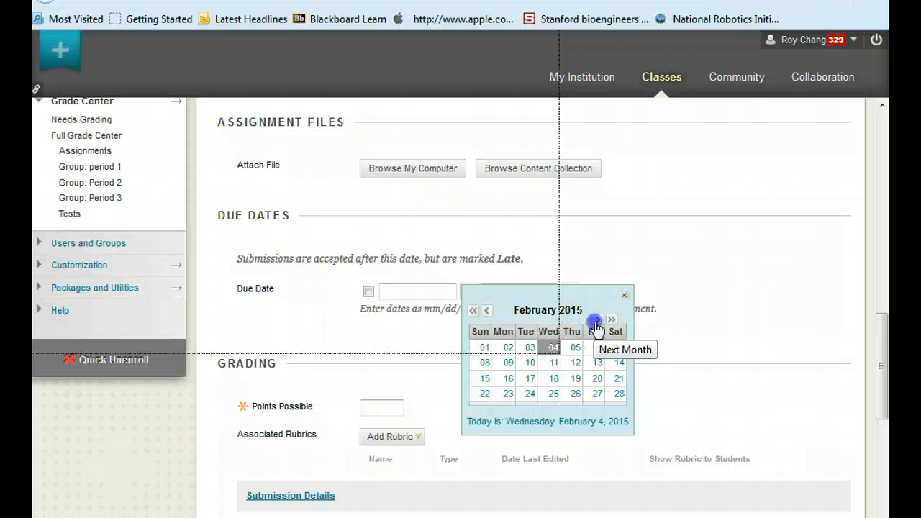
click(596, 320)
click(597, 321)
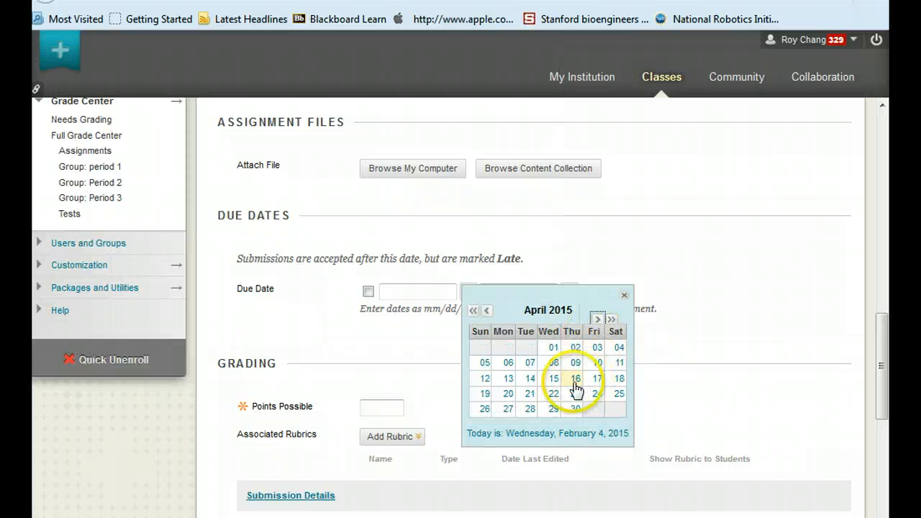
click(553, 349)
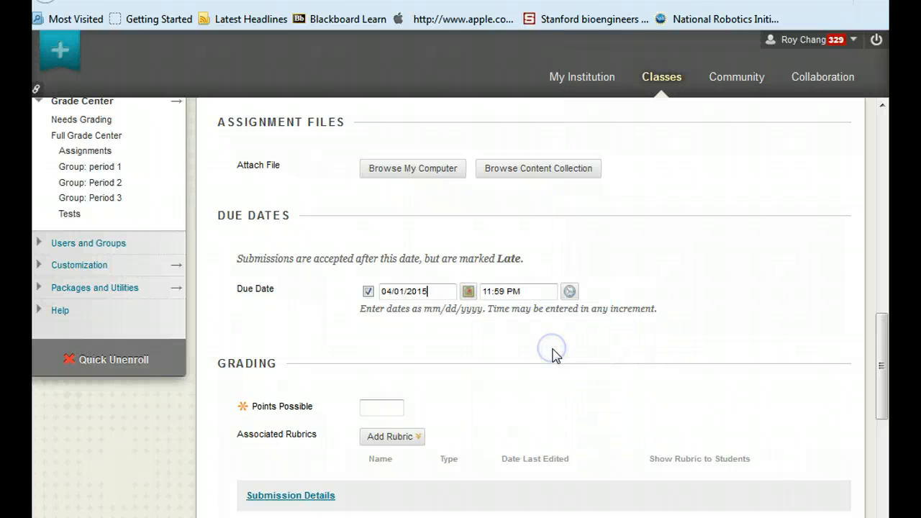
Set Points Possible to 50 and submit the Period 1 assignment
click(378, 408)
text(50)
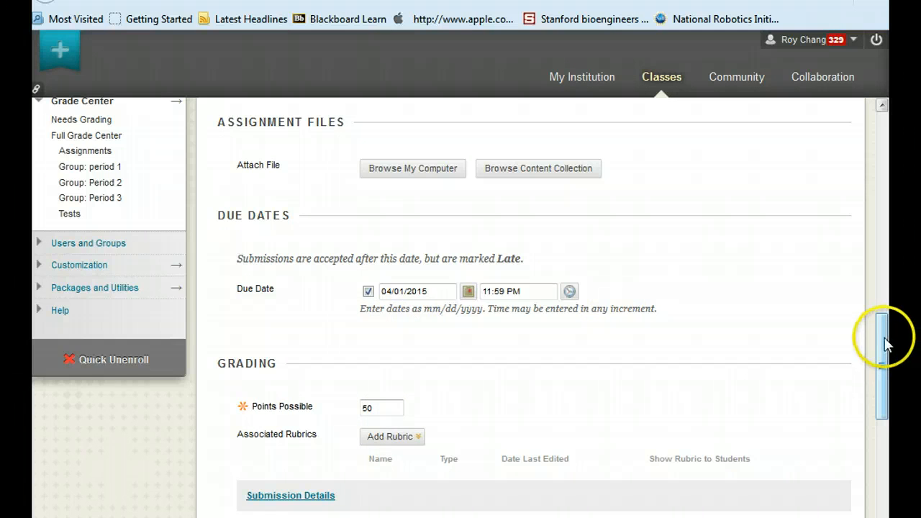
drag(884, 339, 884, 422)
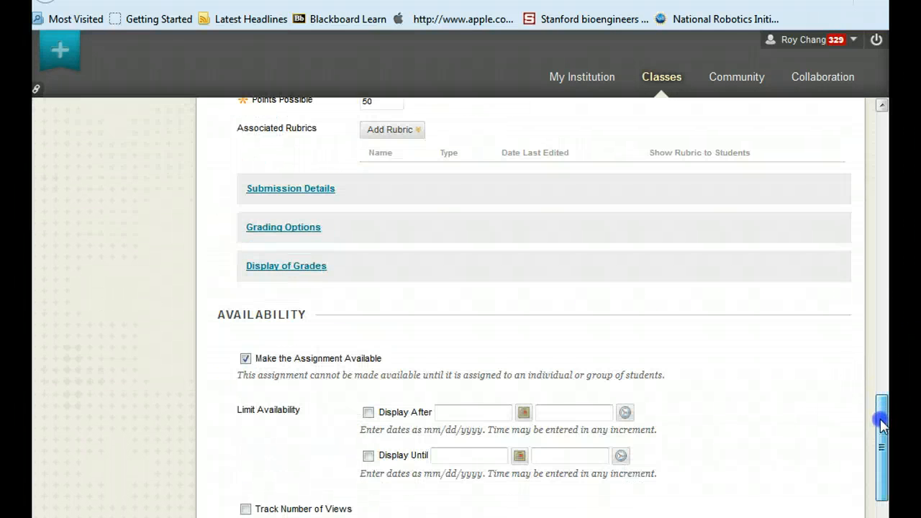
click(391, 130)
click(306, 190)
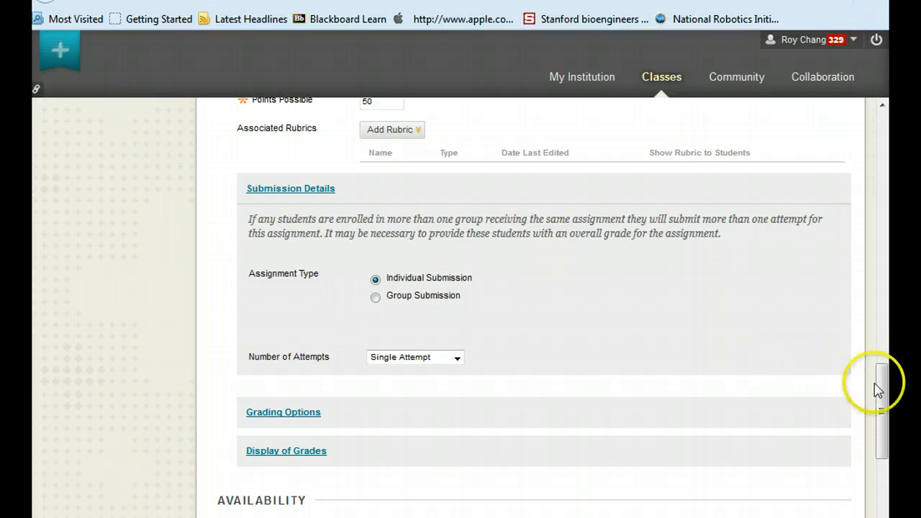
drag(881, 387, 891, 470)
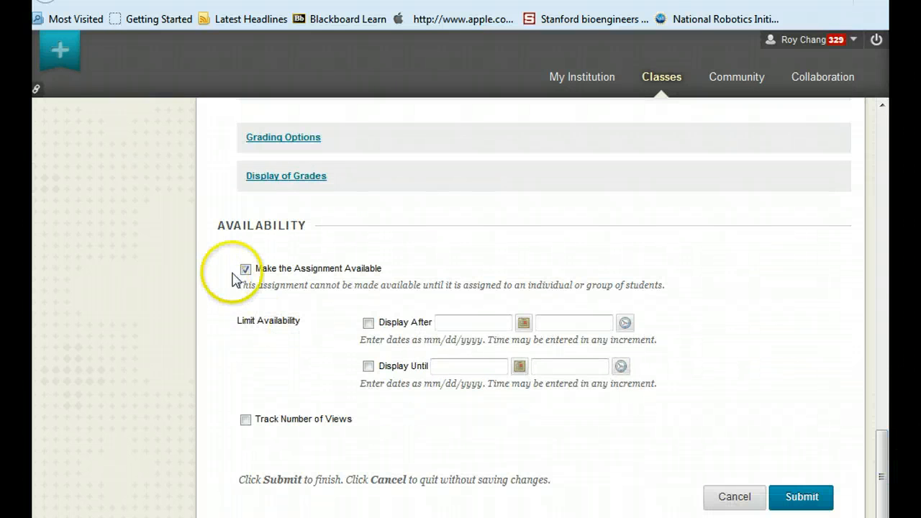
click(802, 498)
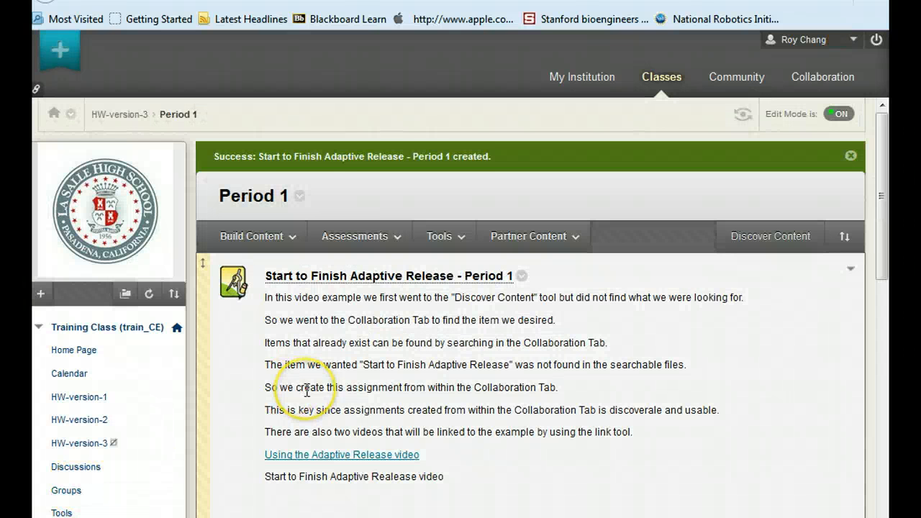
Open HW-version-3 and Period 1 to review the newly created assignment and its video link
scroll(307, 391, down, 2)
click(106, 446)
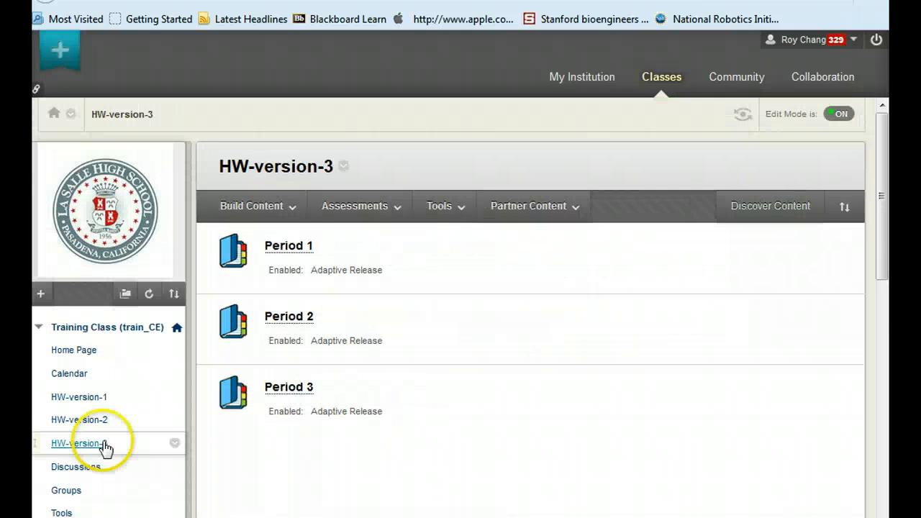
scroll(105, 447, down, 1)
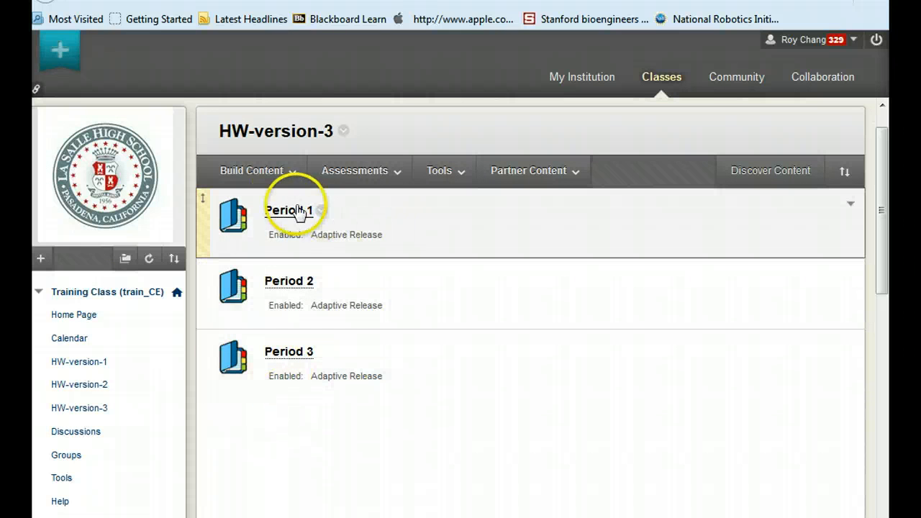
click(289, 208)
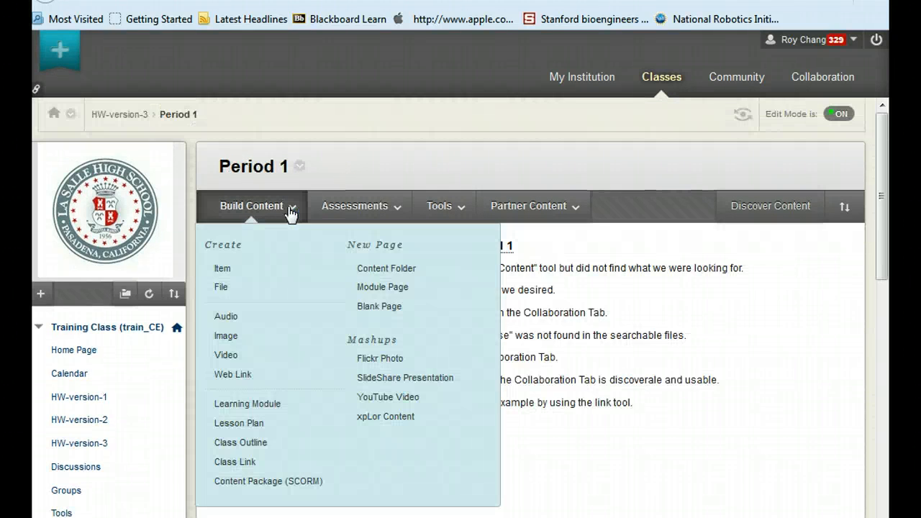
scroll(762, 390, down, 2)
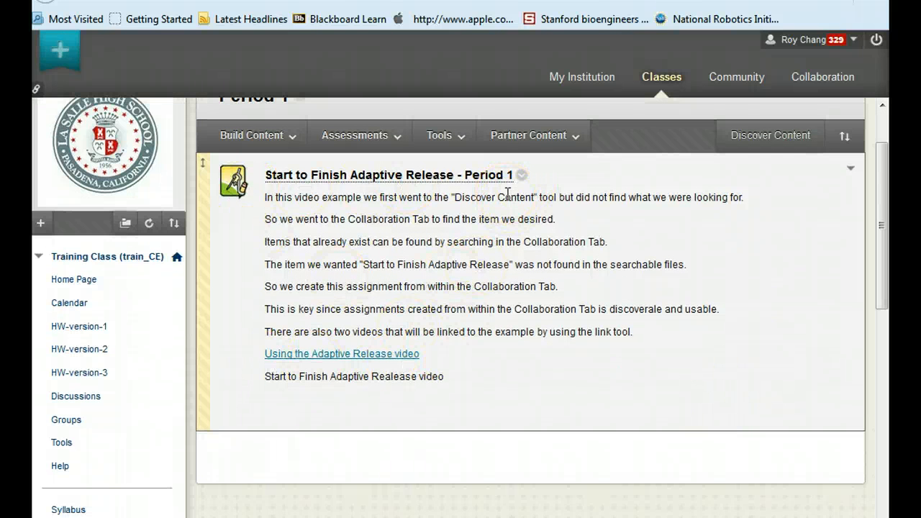
click(374, 354)
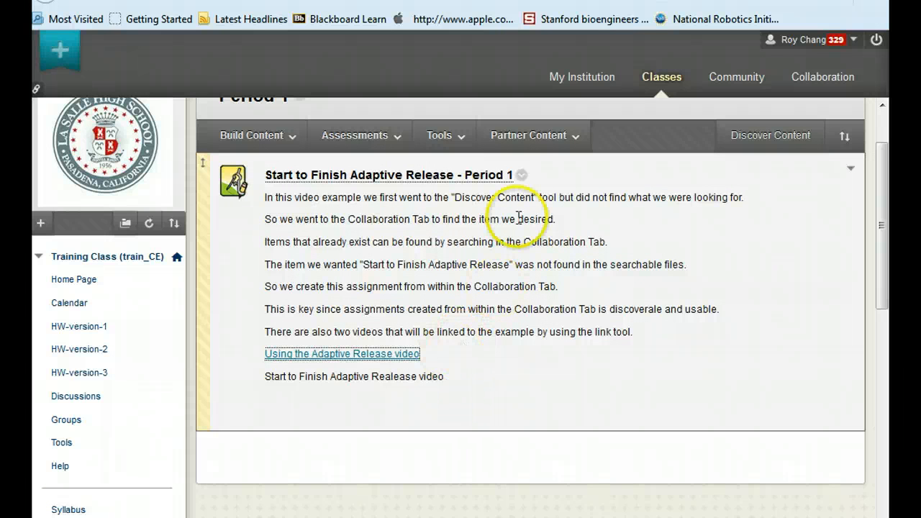
scroll(441, 397, up, 2)
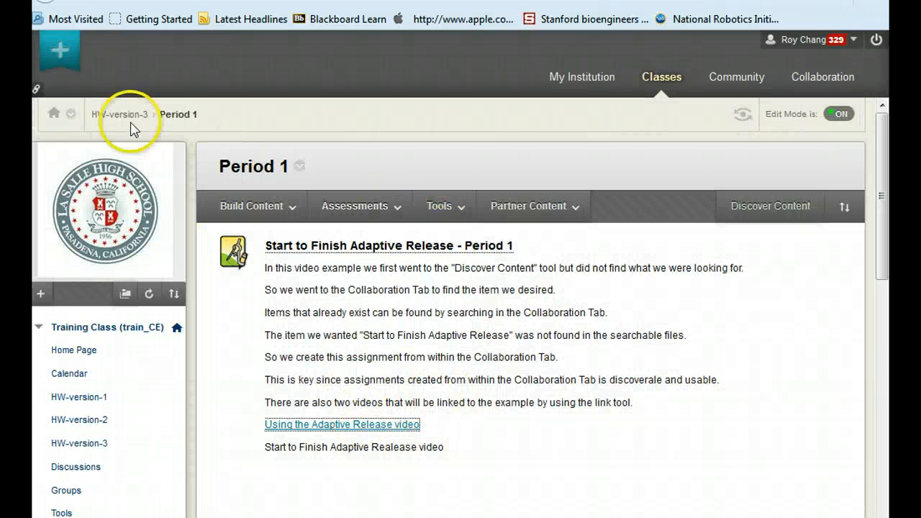
In Period 2, discover reusable Assignment objects and add Start to Finish Adaptive Release.html
click(104, 115)
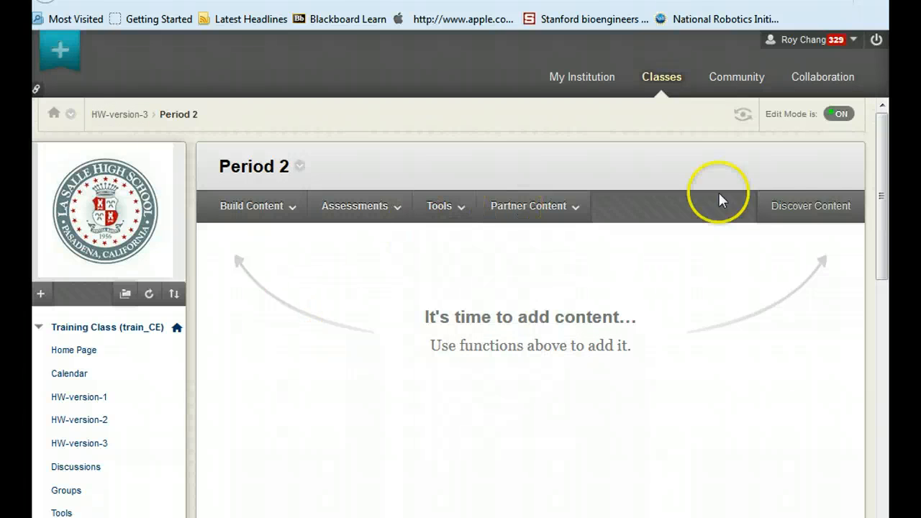
click(816, 211)
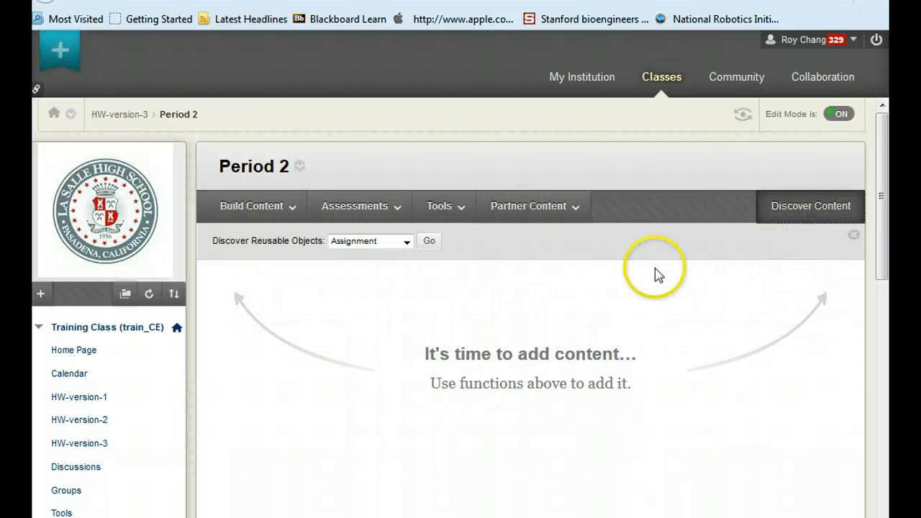
click(364, 244)
click(429, 243)
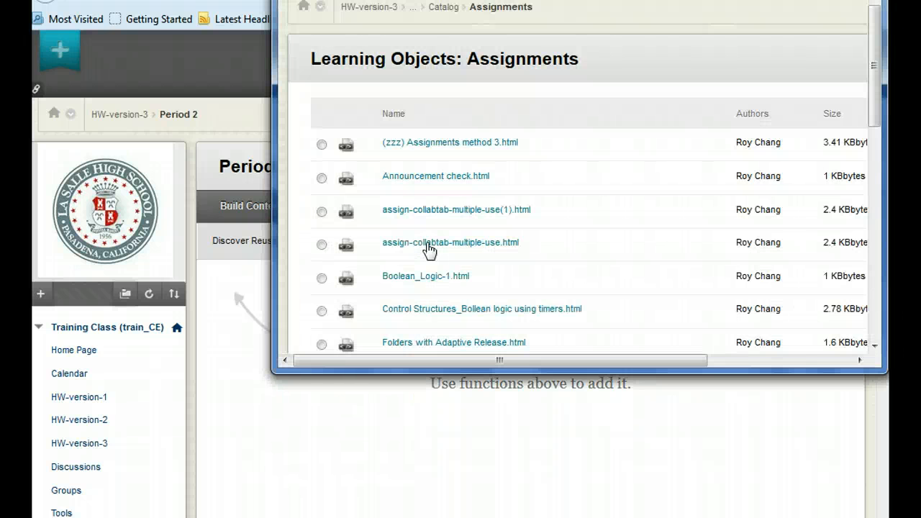
scroll(429, 248, down, 5)
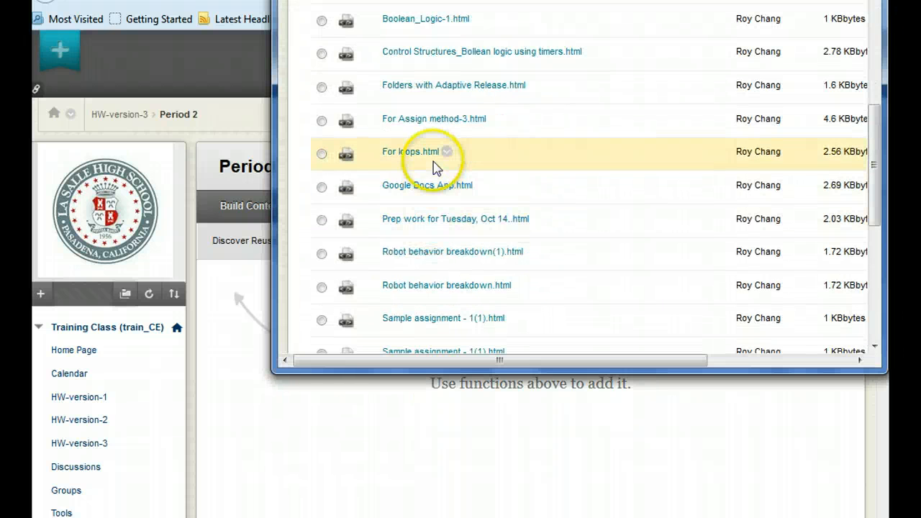
scroll(432, 263, down, 3)
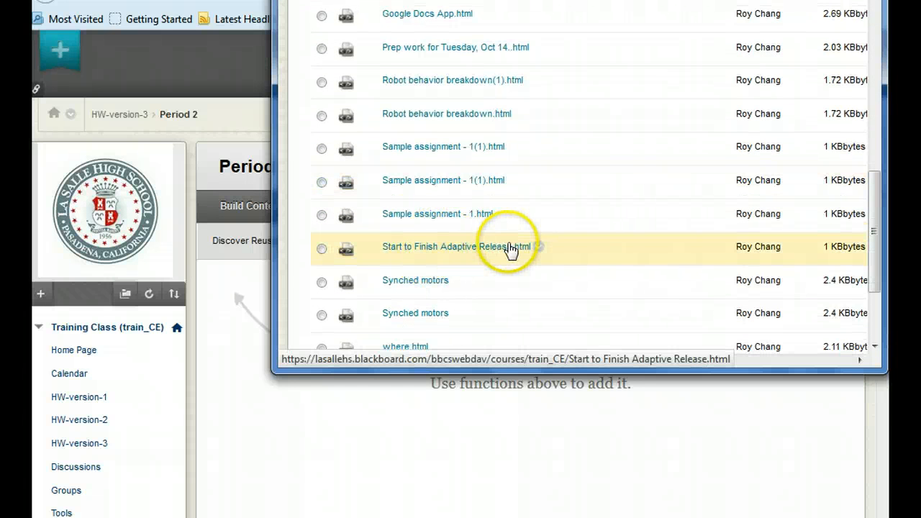
click(322, 248)
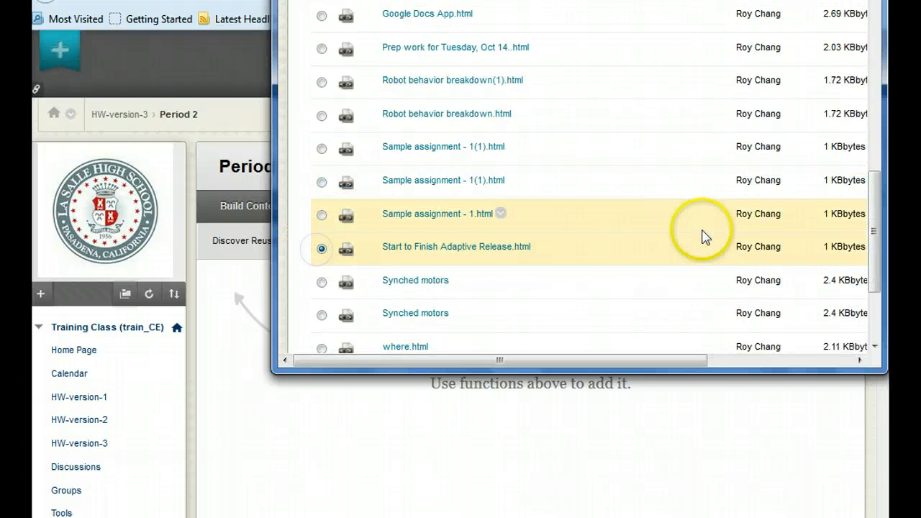
scroll(706, 238, down, 2)
drag(650, 364, 795, 358)
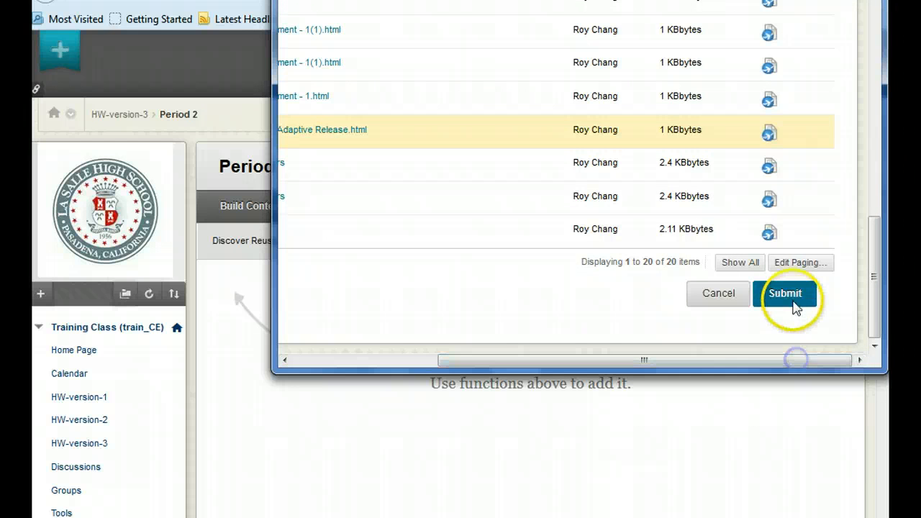
click(795, 302)
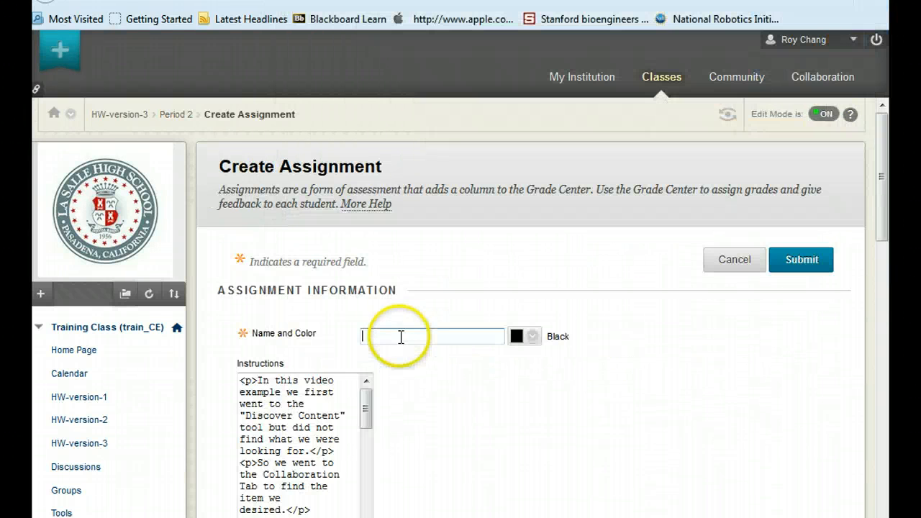
Name the new assignment Start to Finish Adaptive Release - Period 2
text(S)
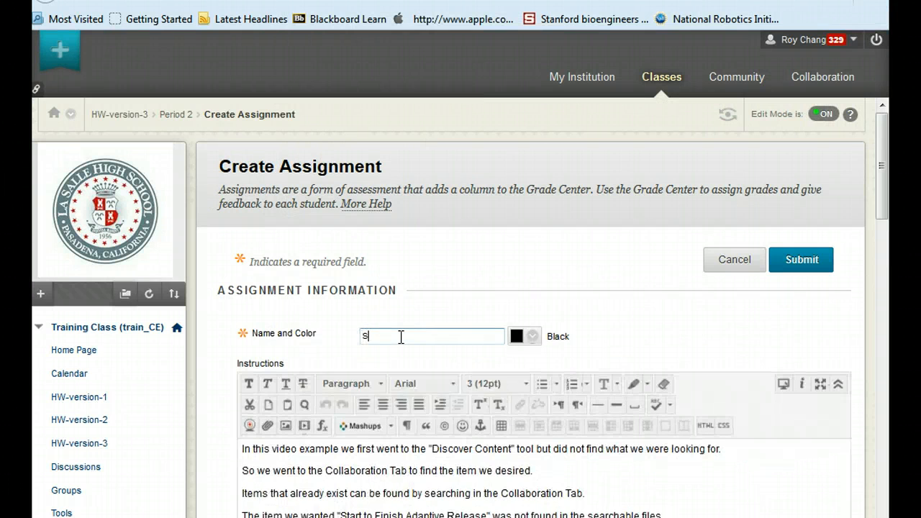
text(tart)
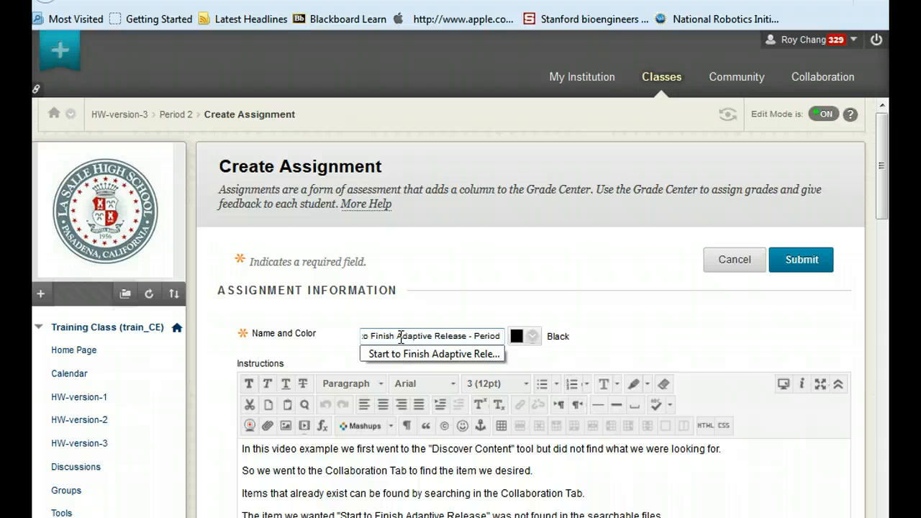
scroll(611, 338, down, 3)
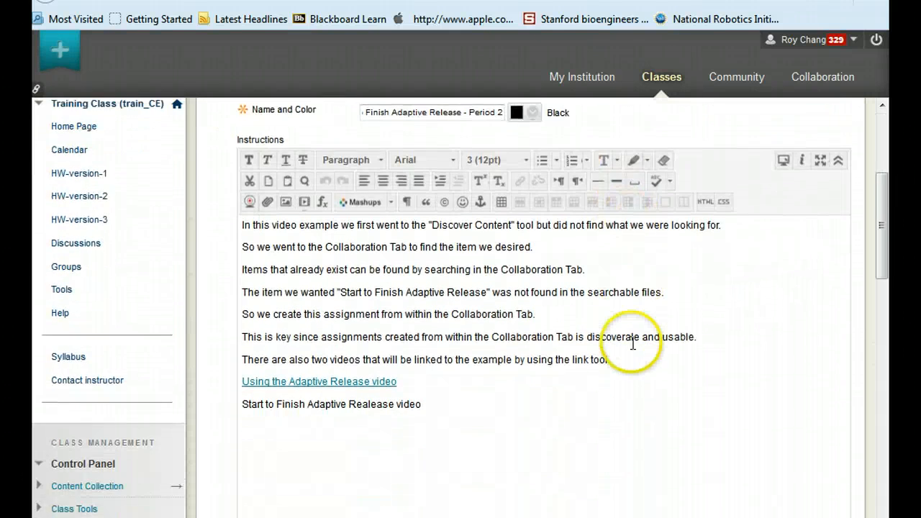
Set the assignment's due date to 04/02/2015 using the date picker
scroll(633, 344, down, 7)
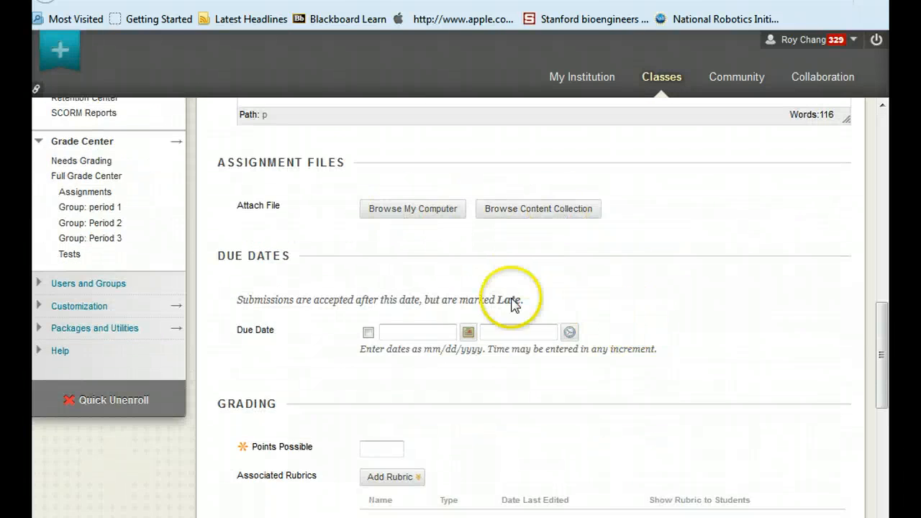
click(469, 332)
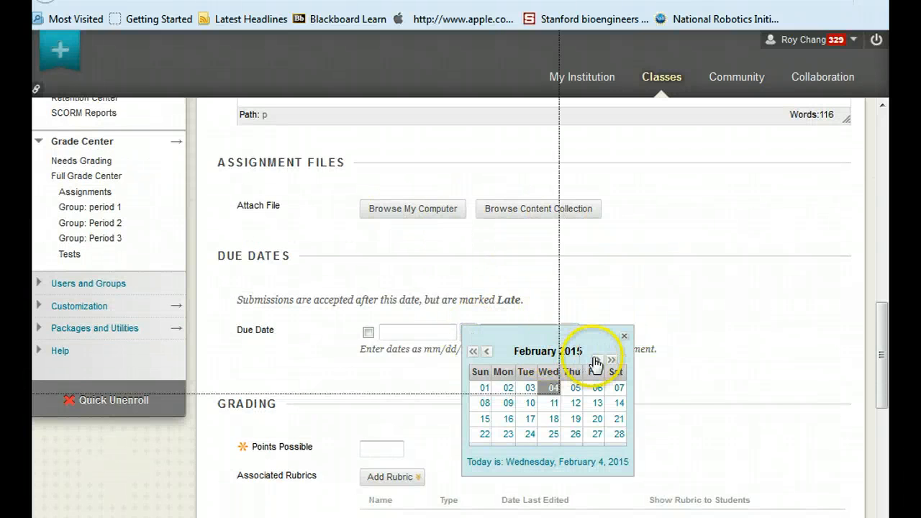
click(596, 361)
click(596, 360)
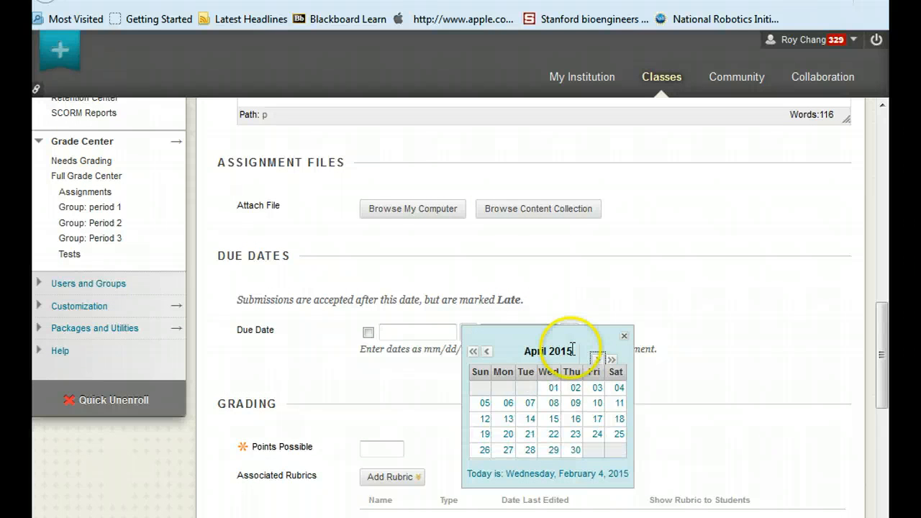
click(575, 388)
scroll(645, 315, down, 3)
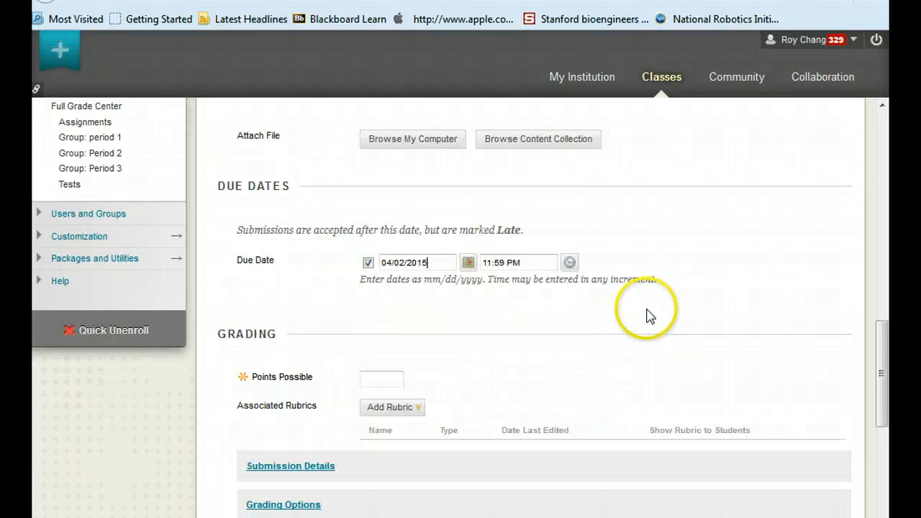
Set Points Possible to 25
click(391, 345)
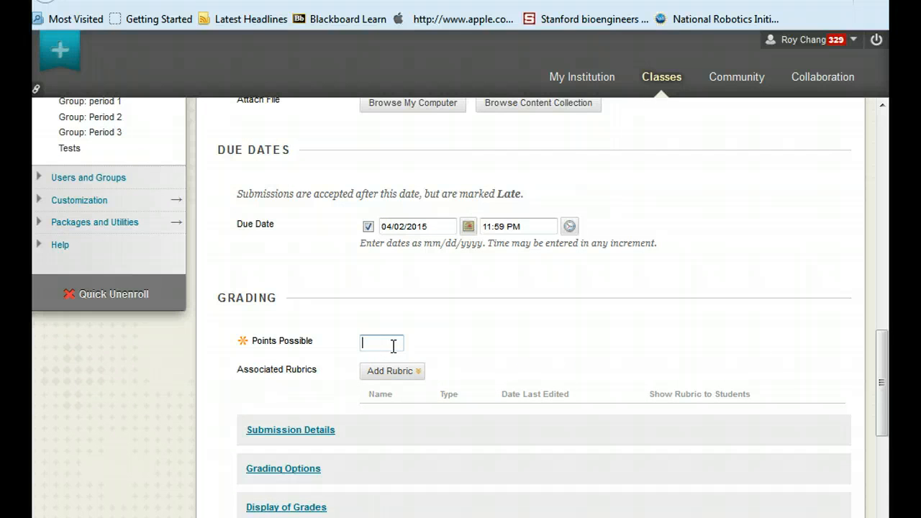
click(464, 346)
scroll(532, 339, down, 2)
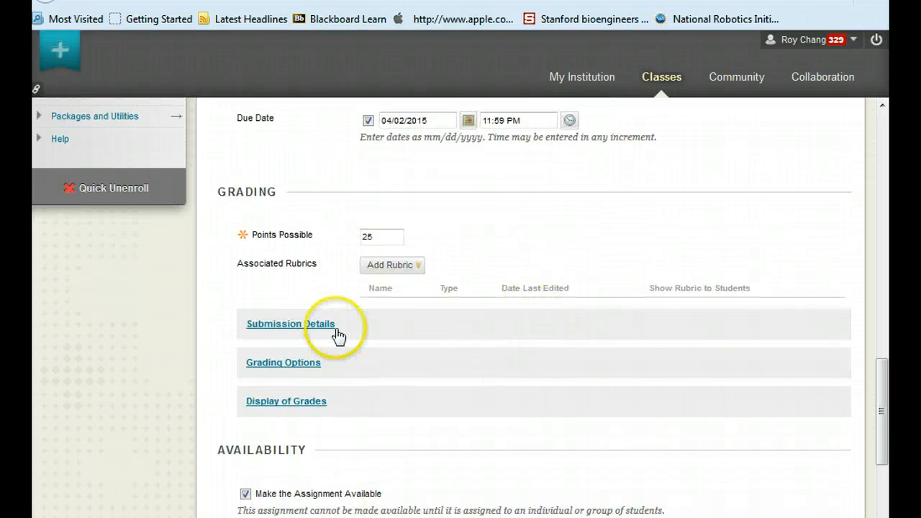
Submit the Period 2 assignment
scroll(568, 334, down, 2)
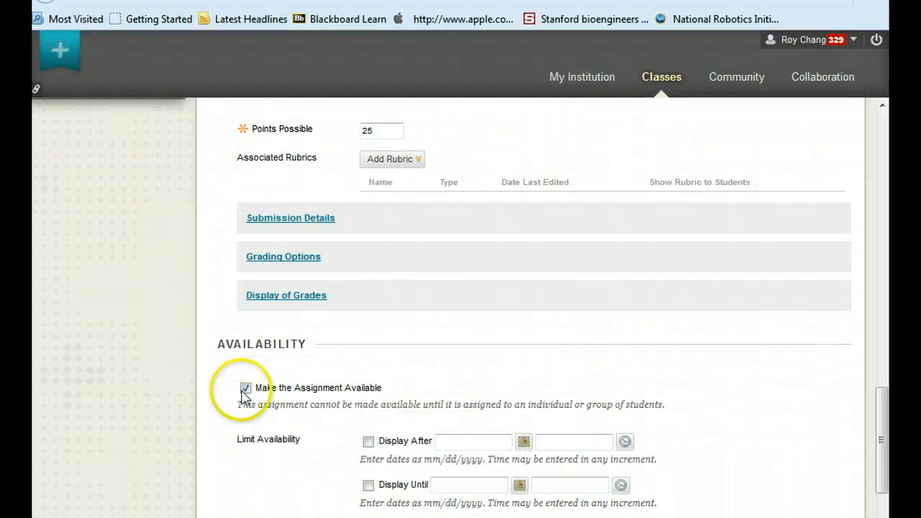
scroll(684, 407, down, 2)
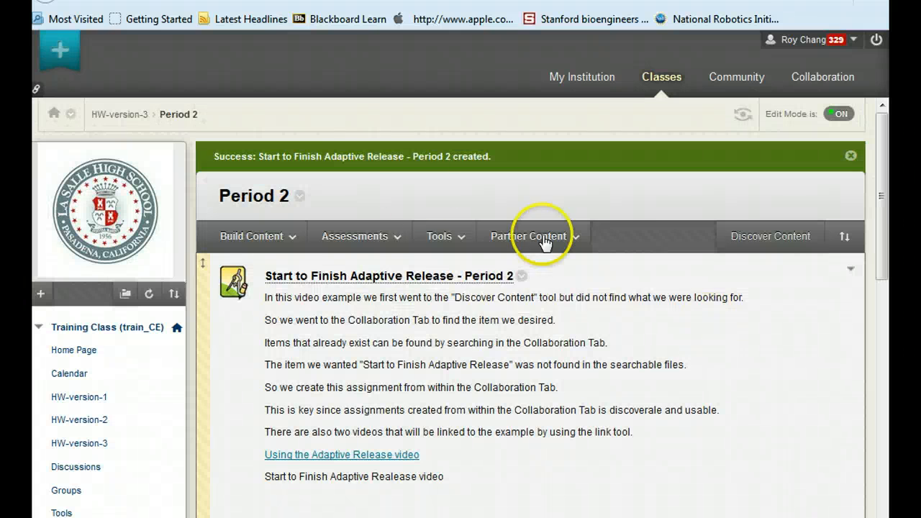
In Period 3 of HW-version-3, discover reusable Assignment objects and add Start to Finish Adaptive Release.html
click(116, 117)
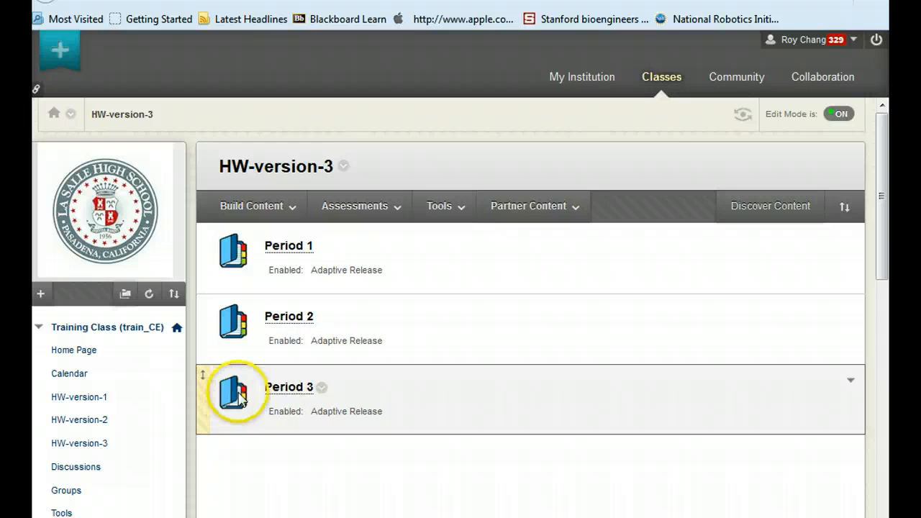
click(287, 390)
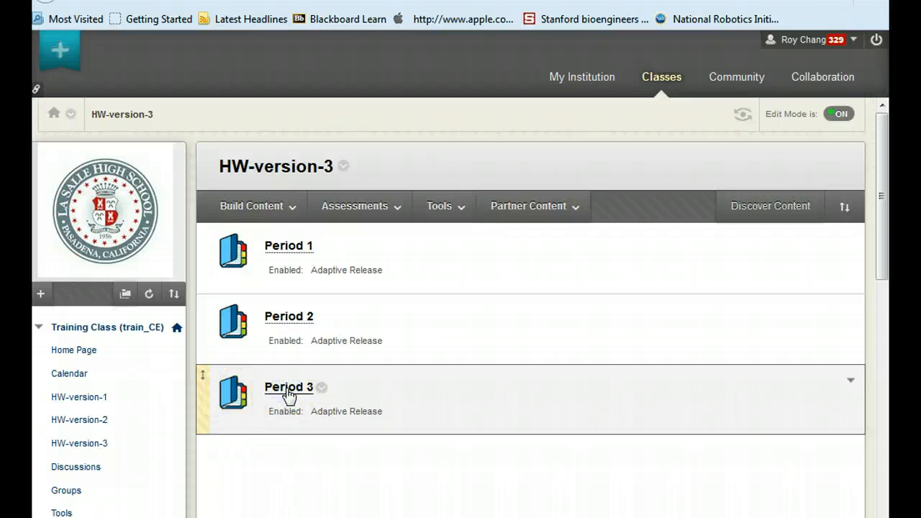
click(833, 209)
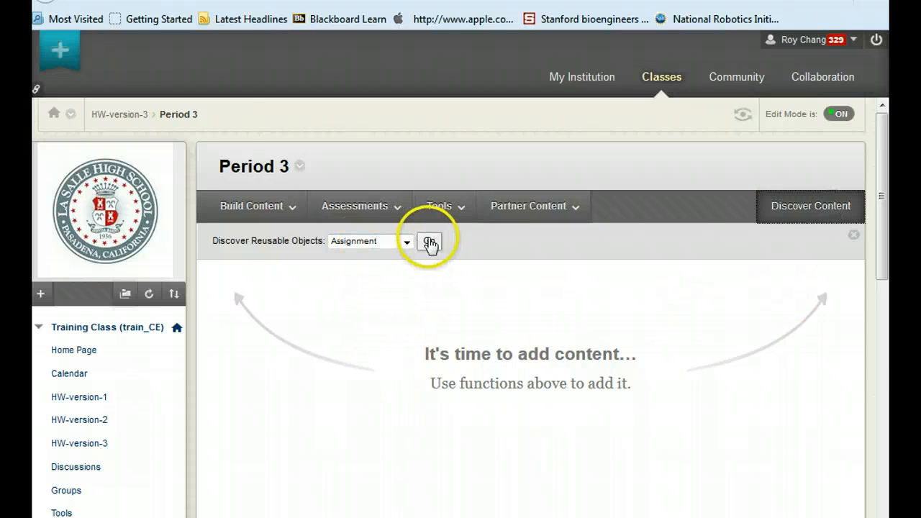
click(429, 243)
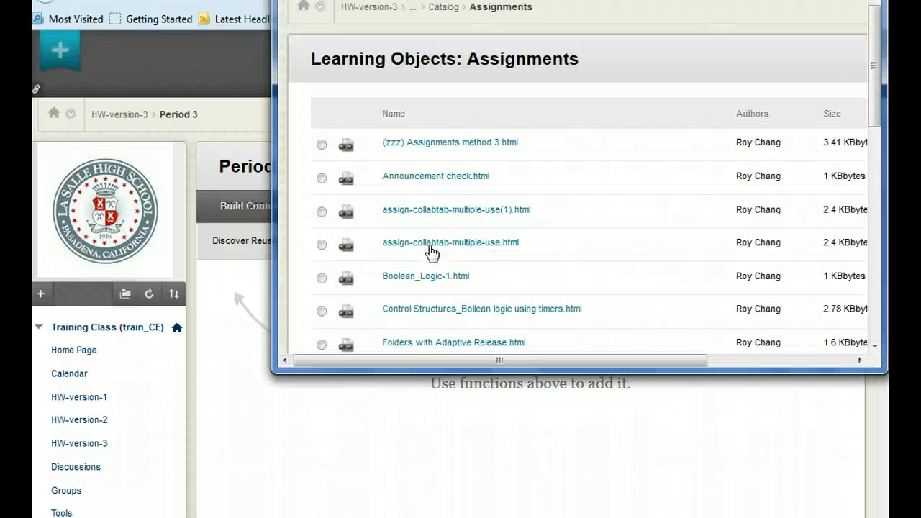
scroll(500, 311, down, 6)
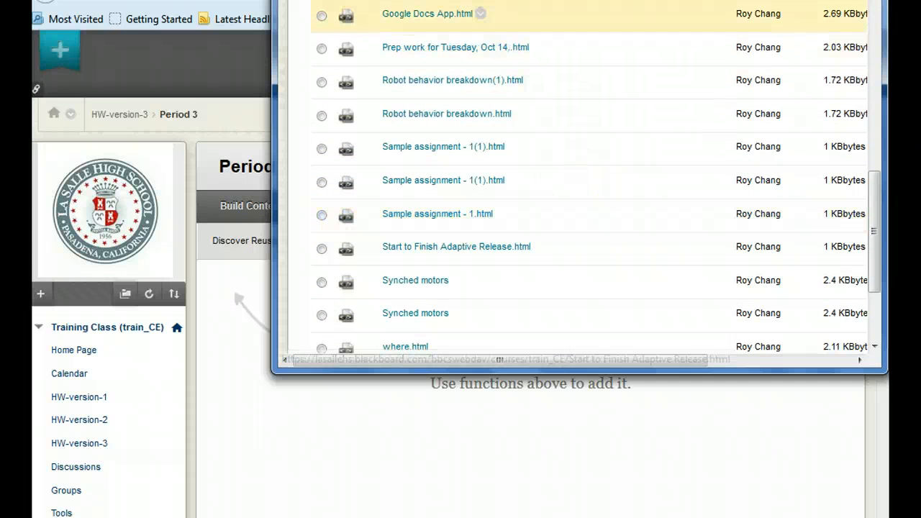
scroll(520, 185, down, 3)
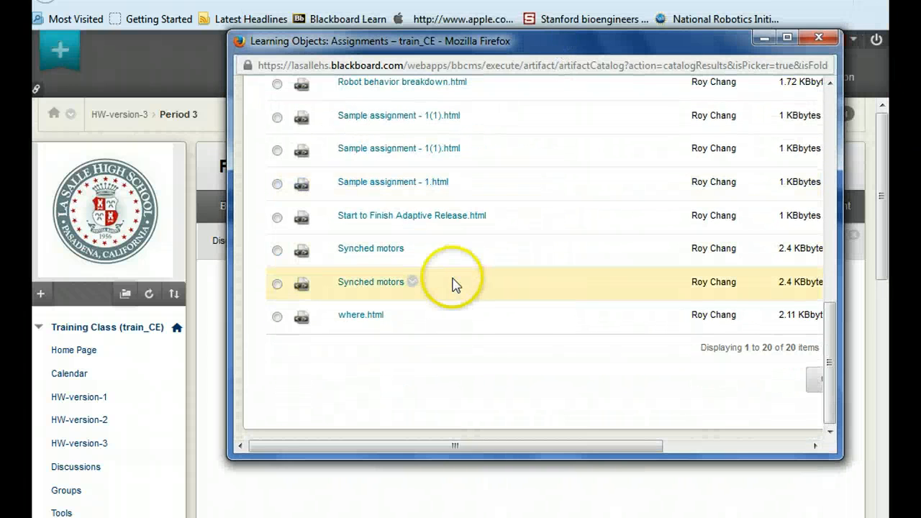
click(277, 217)
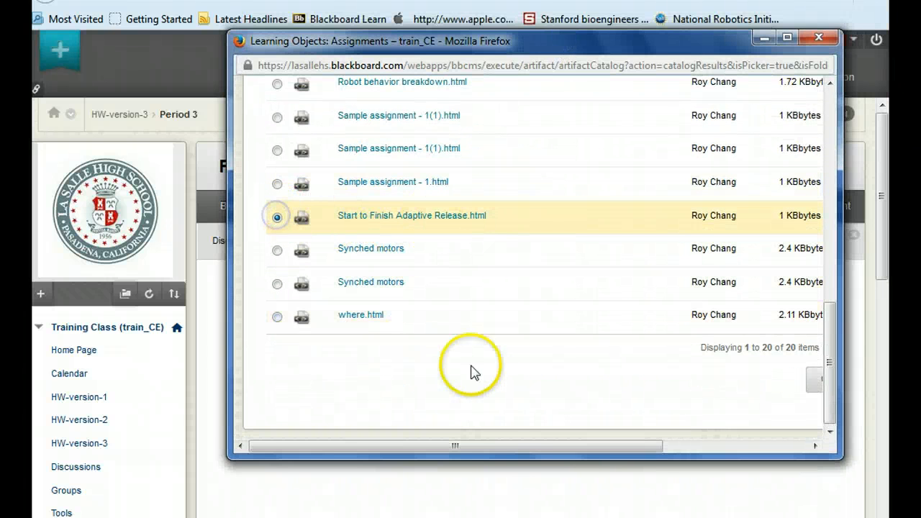
drag(510, 446, 668, 445)
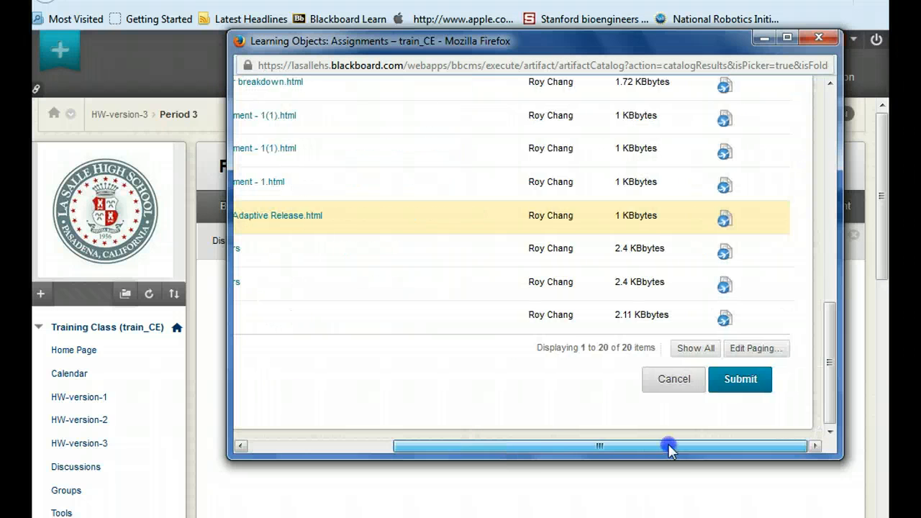
click(735, 372)
Name the new assignment Start to Finish Adaptive Release - Period 3
scroll(508, 357, down, 3)
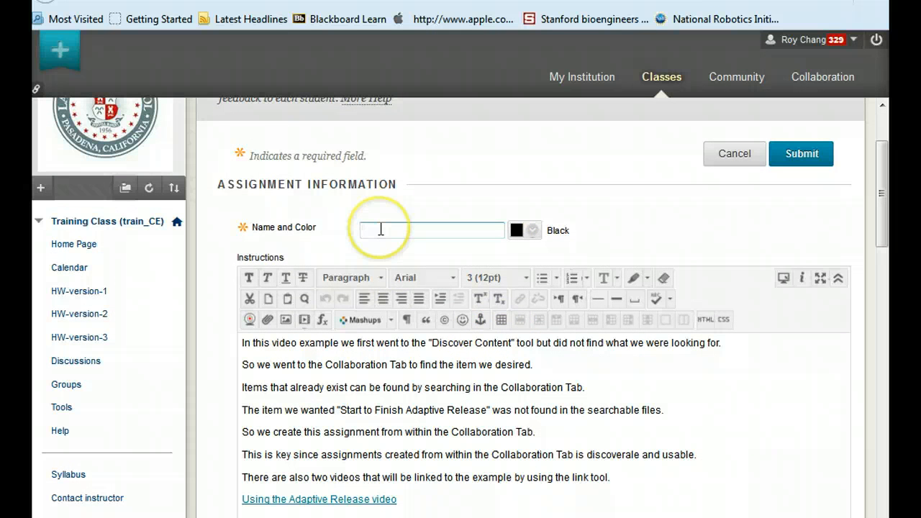
text(Sta)
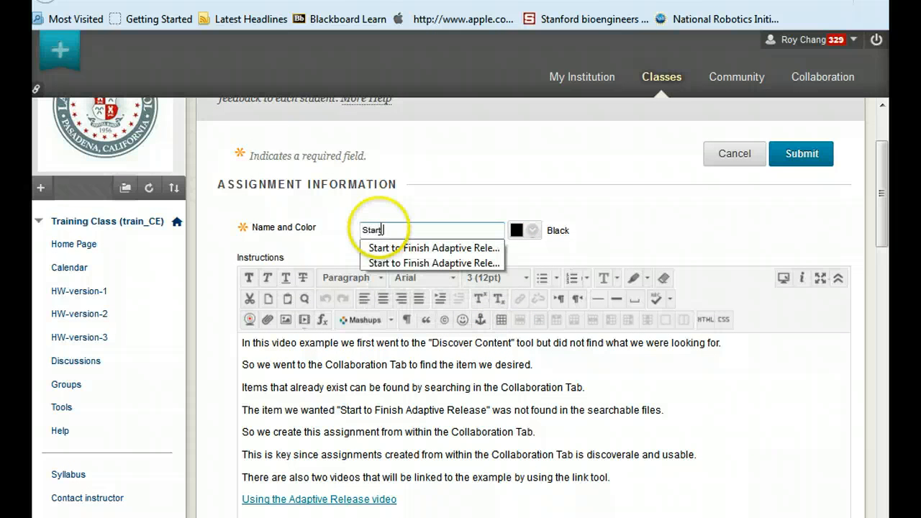
text(rt to fini)
key(BackSpace)
key(BackSpace)
key(BackSpace)
key(BackSpace)
text(Foi)
key(BackSpace)
key(BackSpace)
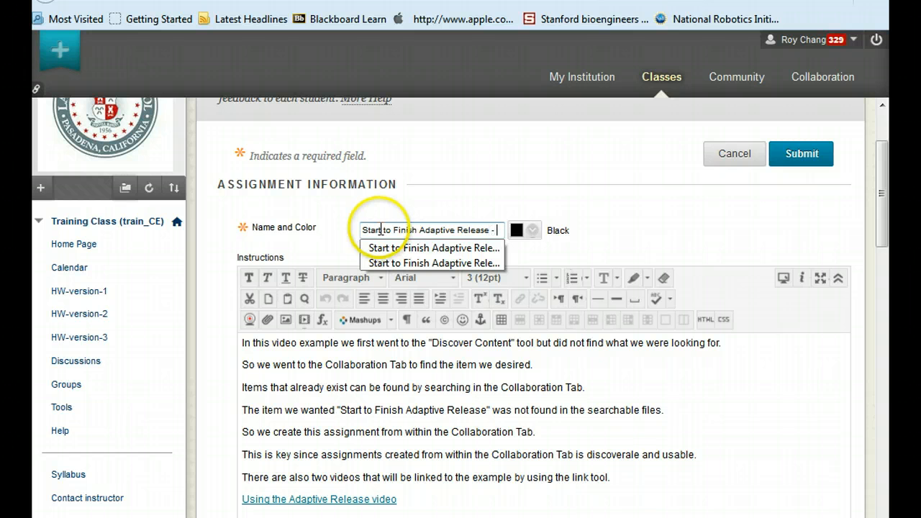
text(3)
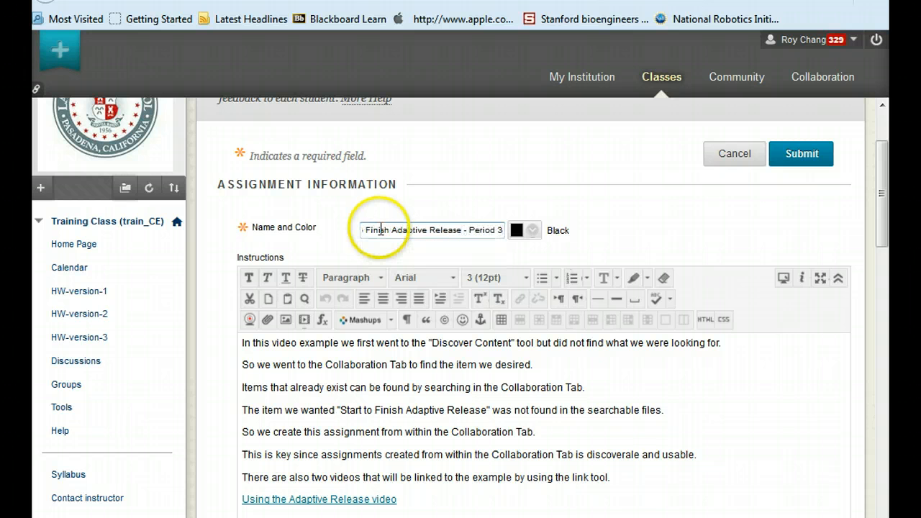
Set the assignment's due date to 04/03/2015 using the date picker
scroll(641, 377, down, 5)
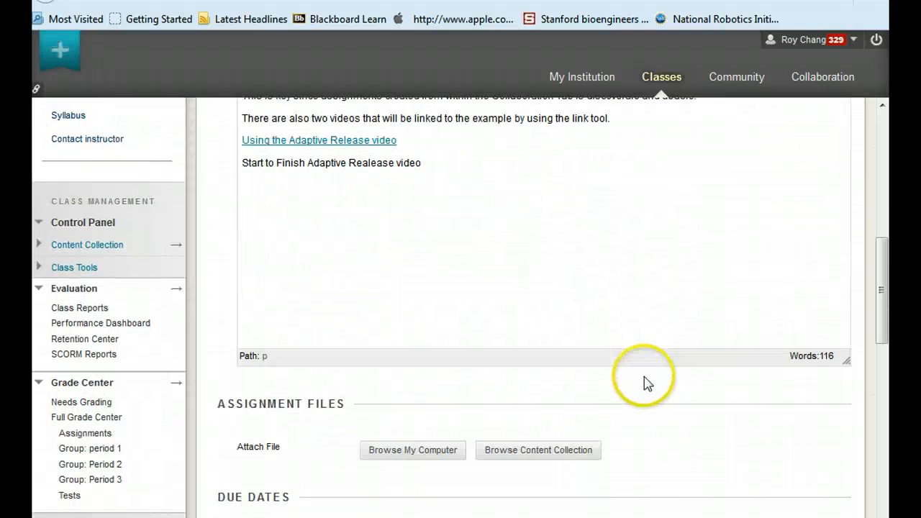
scroll(644, 377, down, 3)
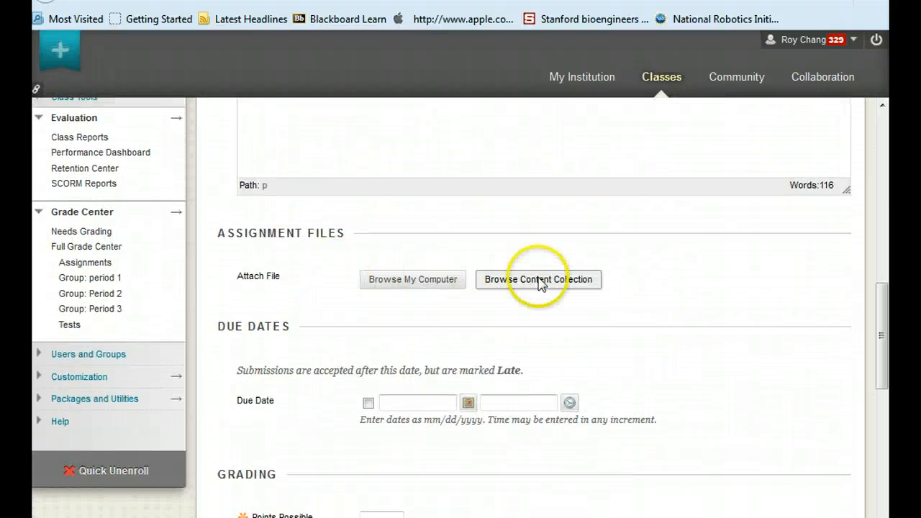
scroll(540, 283, down, 2)
click(470, 263)
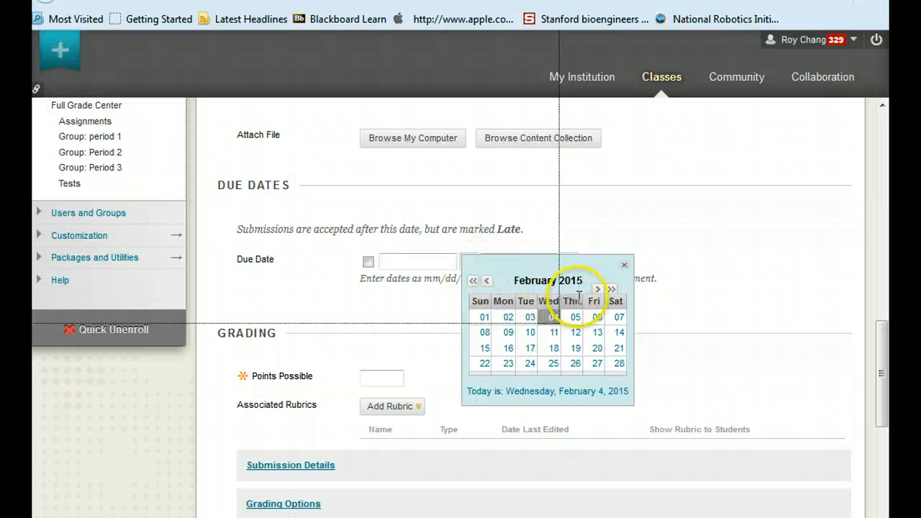
click(597, 289)
click(598, 290)
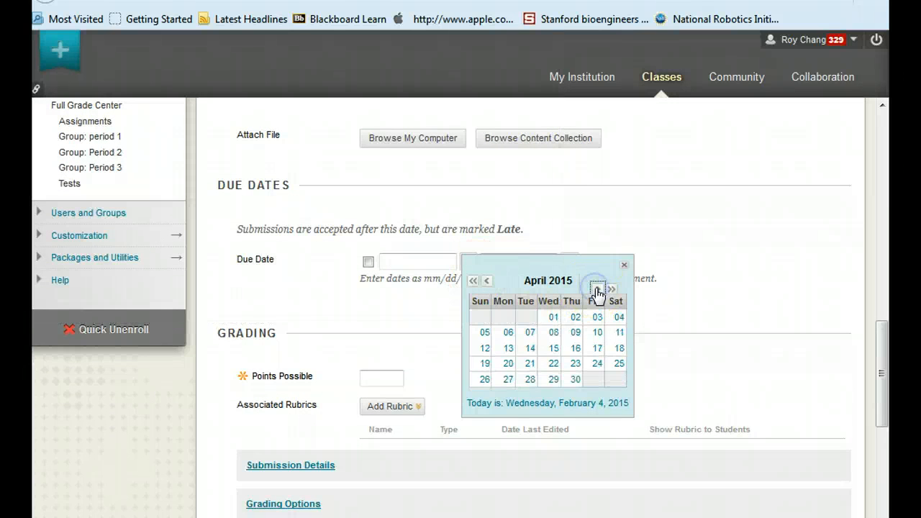
click(598, 319)
Set Points Possible to 30 and check the Submission Details options
scroll(597, 323, down, 2)
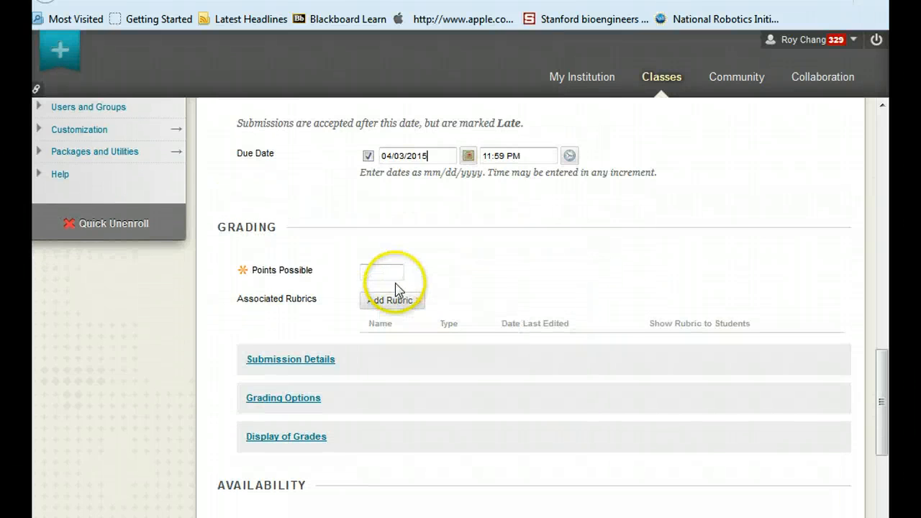
click(386, 271)
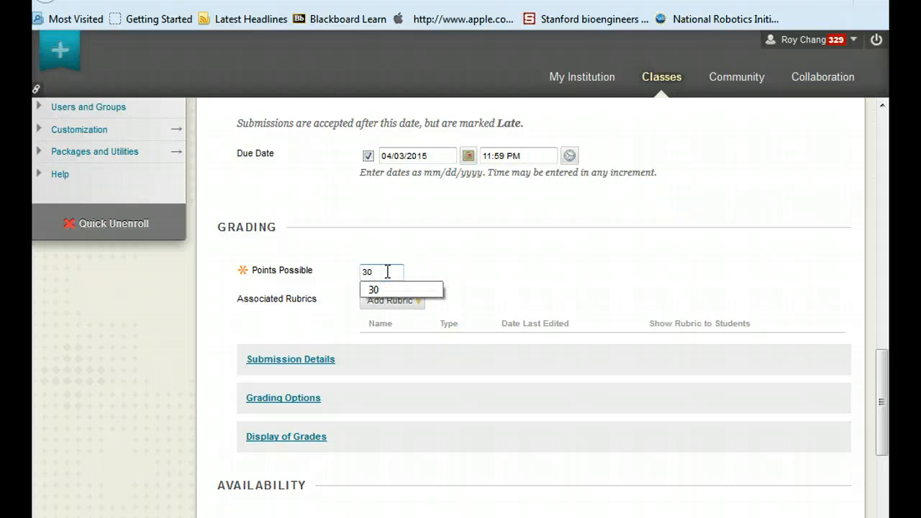
scroll(650, 353, down, 2)
click(321, 256)
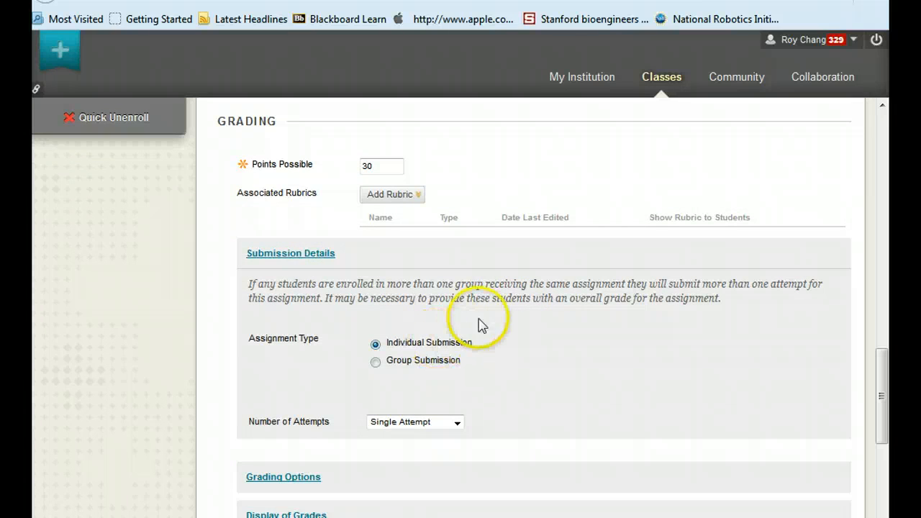
click(288, 254)
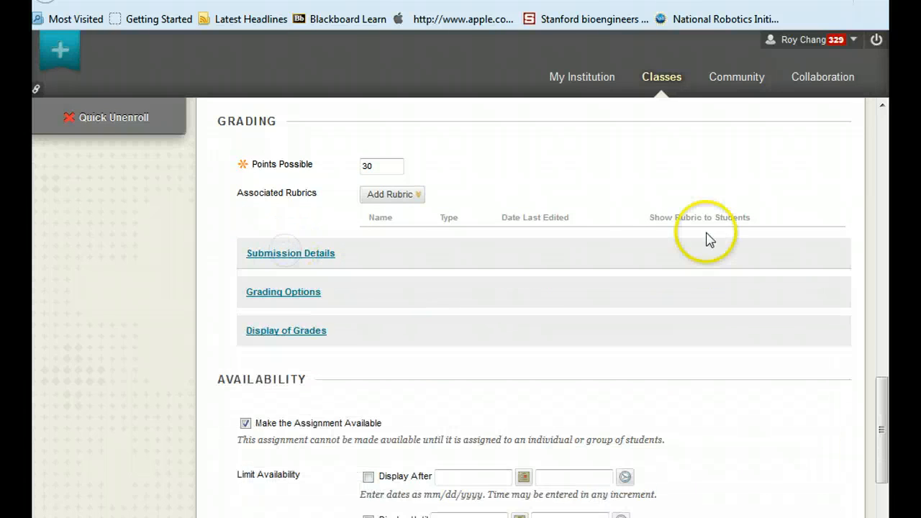
Submit the Period 3 assignment
scroll(557, 274, down, 3)
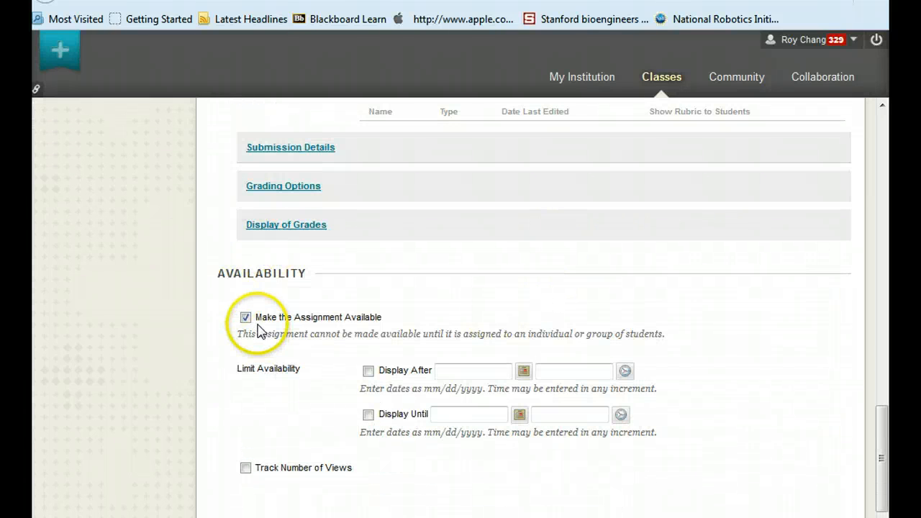
scroll(711, 382, down, 1)
click(804, 501)
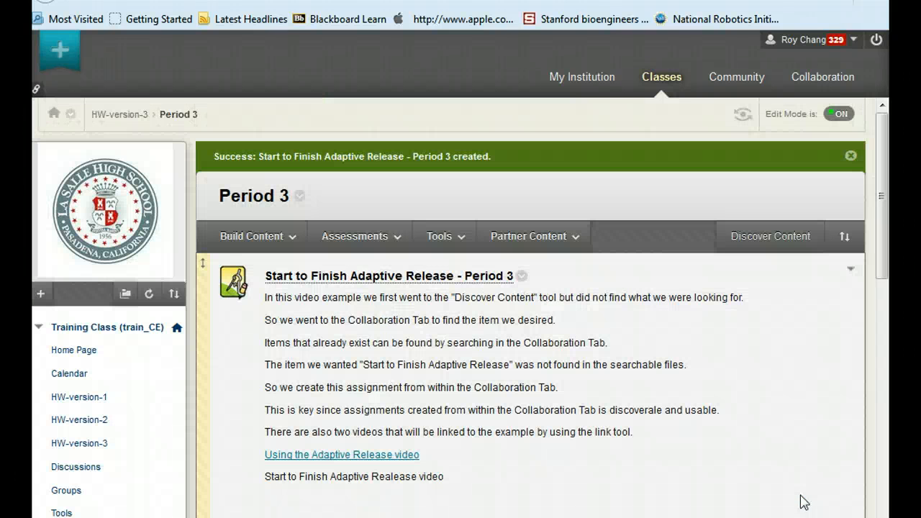
As the student account, open the train_CE Training Class from the class list
scroll(542, 364, down, 4)
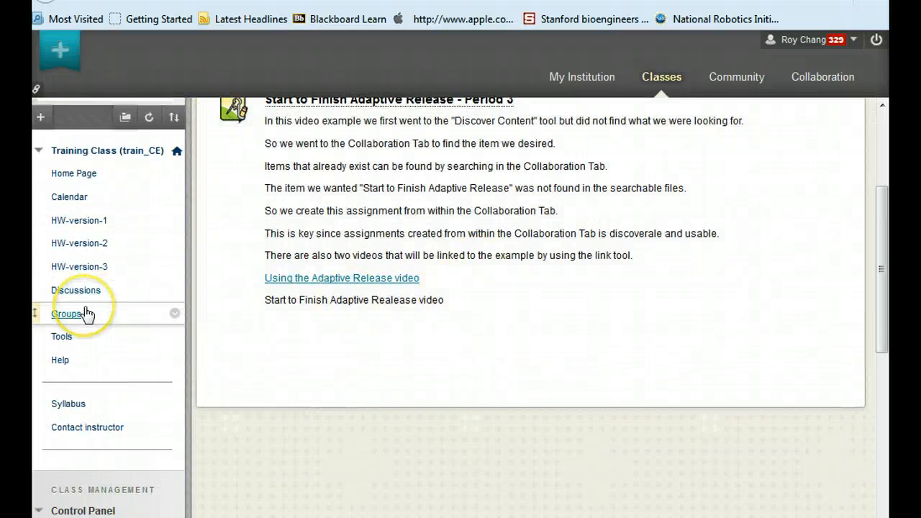
scroll(87, 309, up, 2)
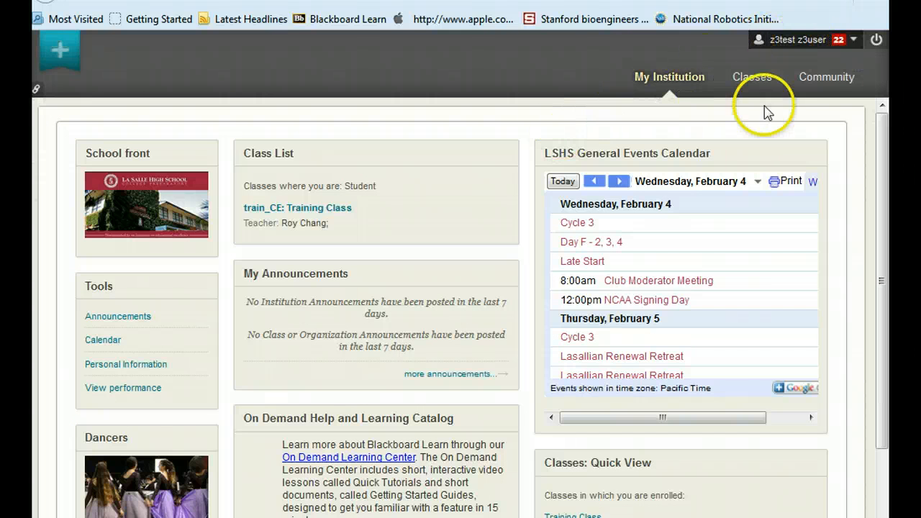
click(301, 210)
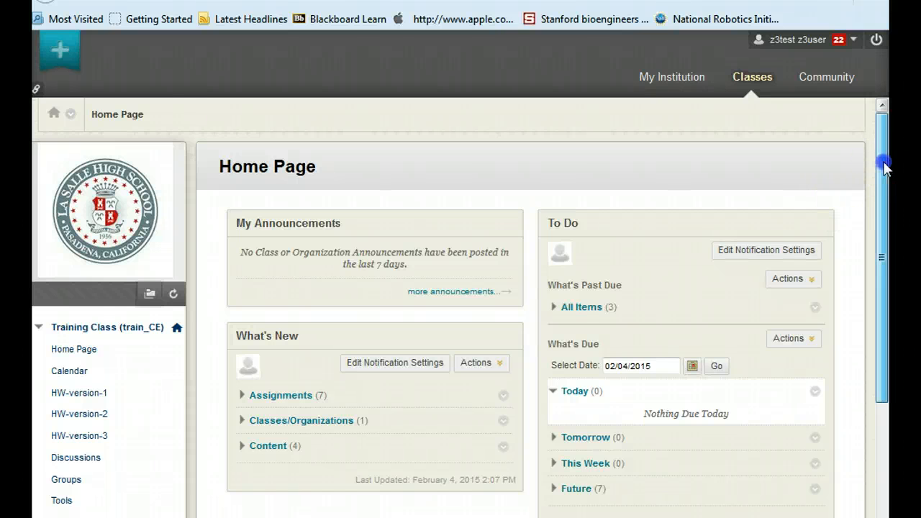
In the To Do list, expand Future items and open Start to Finish Adaptive Release - Period 1
scroll(885, 167, down, 2)
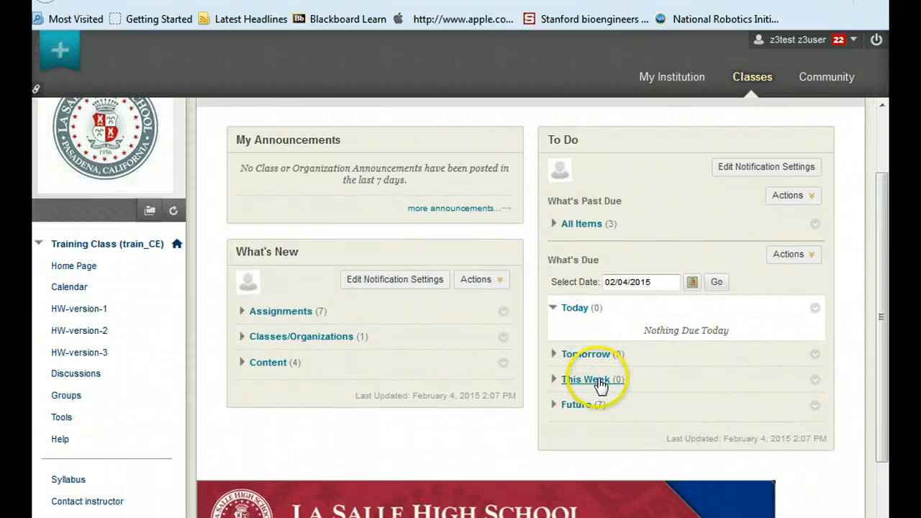
click(553, 407)
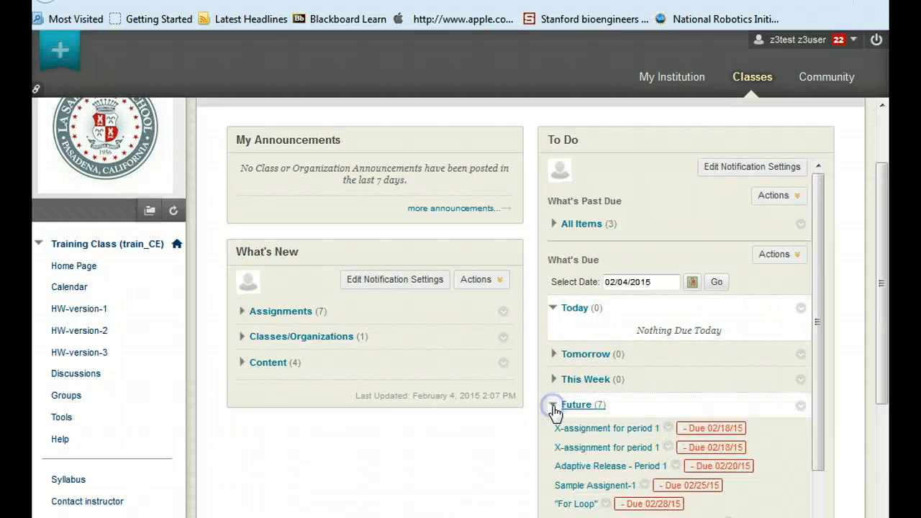
drag(817, 298, 819, 407)
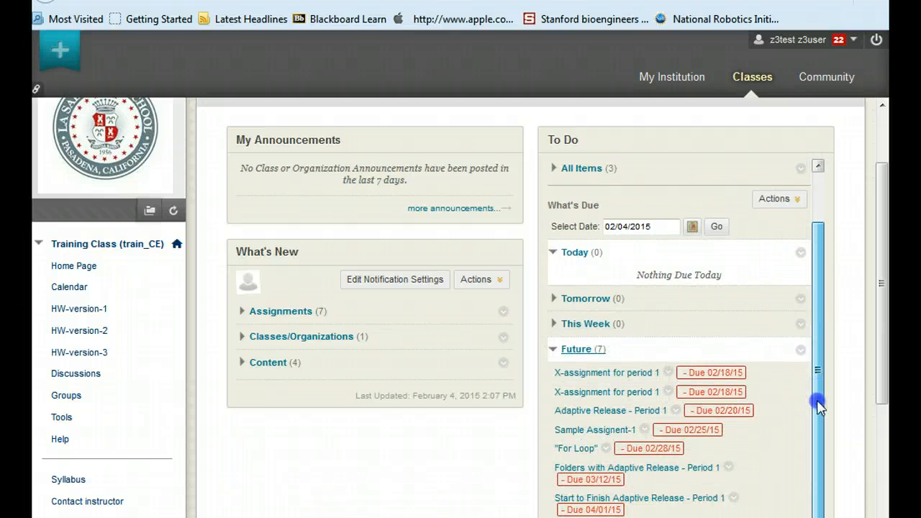
click(611, 499)
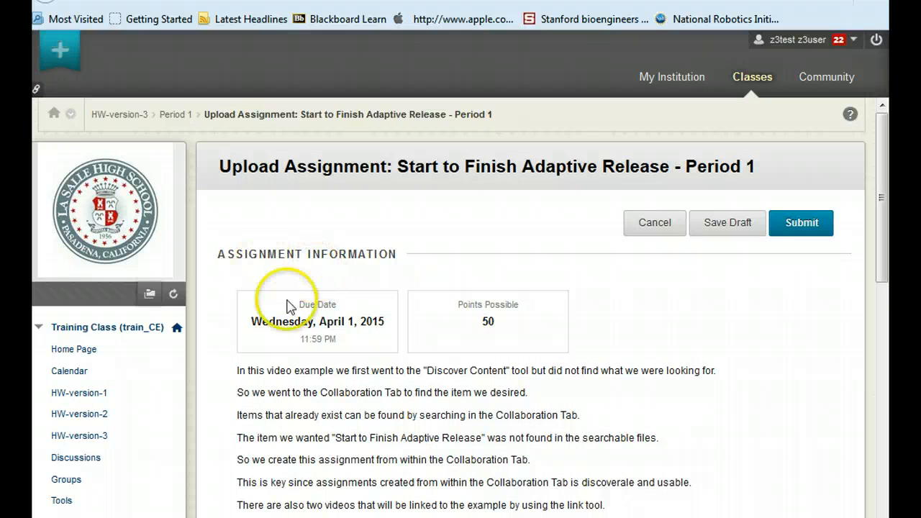
Review the assignment's due date, points and submission options, then leave the upload page
scroll(329, 324, down, 2)
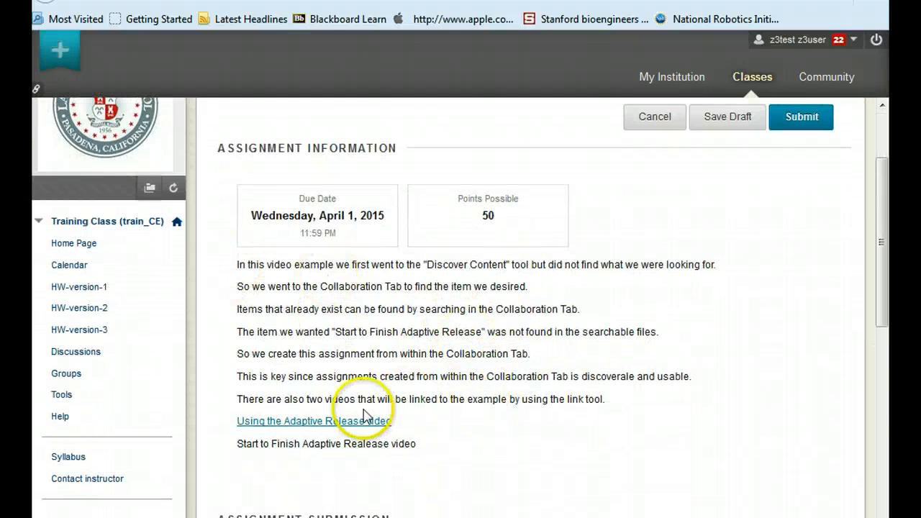
scroll(364, 417, down, 3)
scroll(555, 401, down, 2)
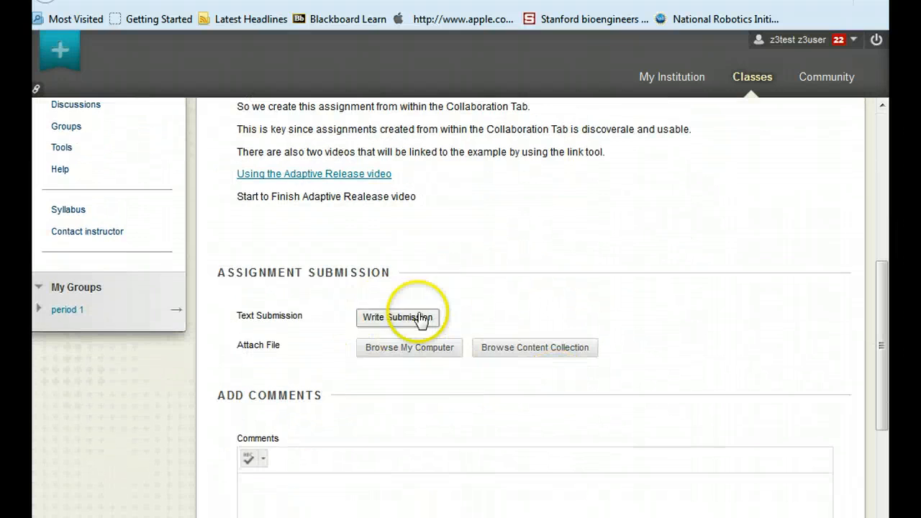
scroll(612, 384, down, 2)
scroll(618, 387, down, 2)
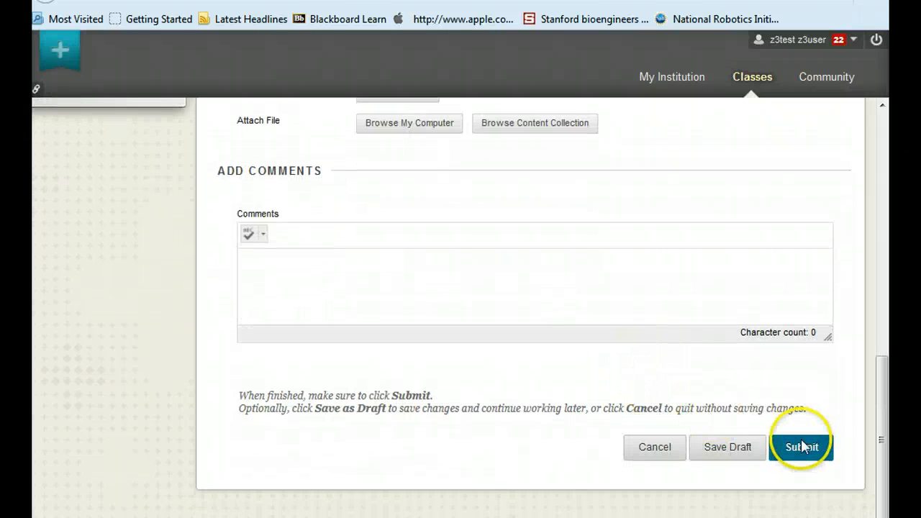
click(645, 447)
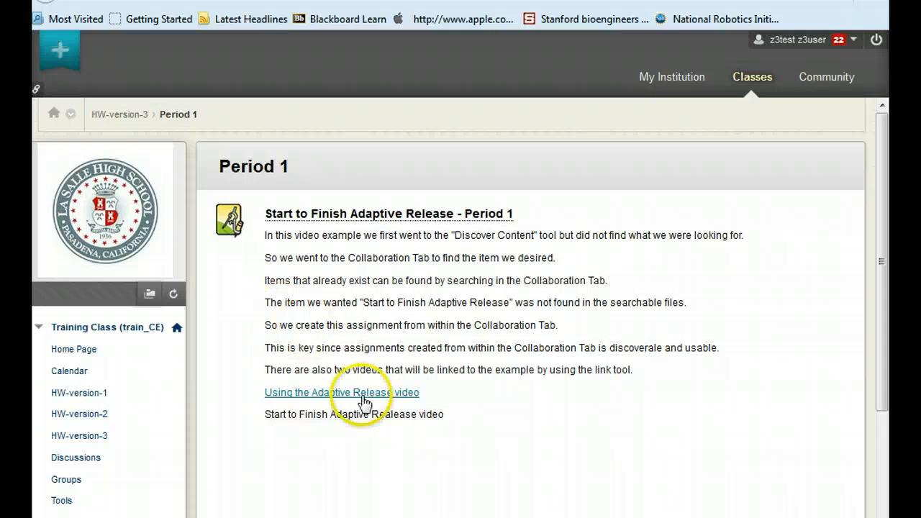
Return to the HW-version-3 folder and look over its Period 1 content
click(118, 115)
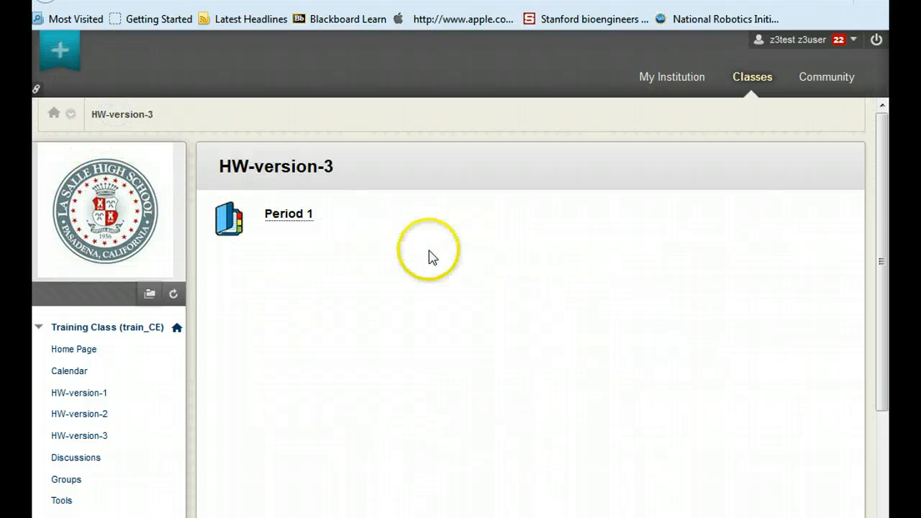
scroll(430, 257, down, 3)
scroll(430, 257, up, 2)
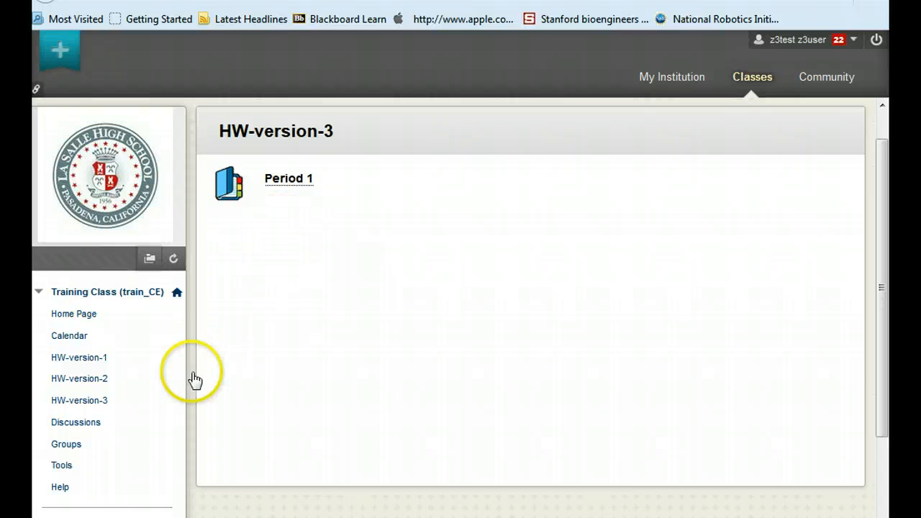
Open the course Calendar and hide the Institution and Personal calendars, leaving only Training Class train_CE
click(70, 337)
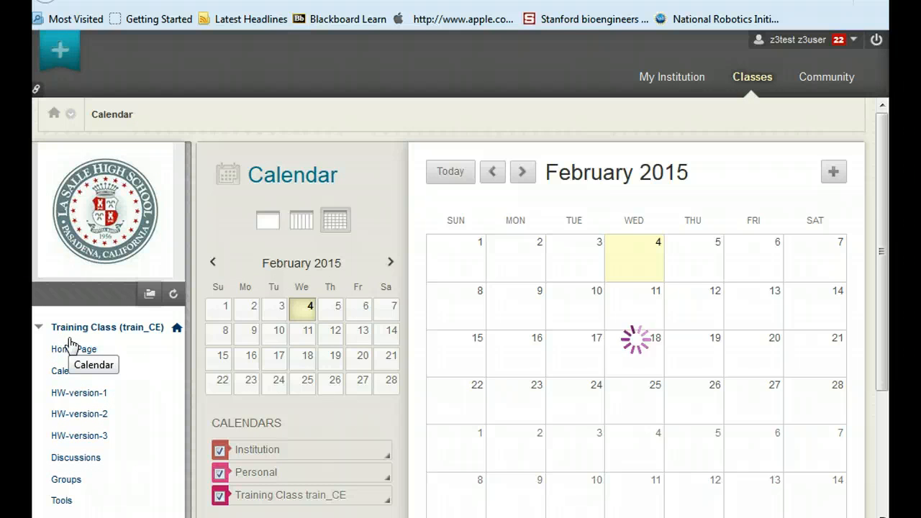
scroll(576, 331, down, 3)
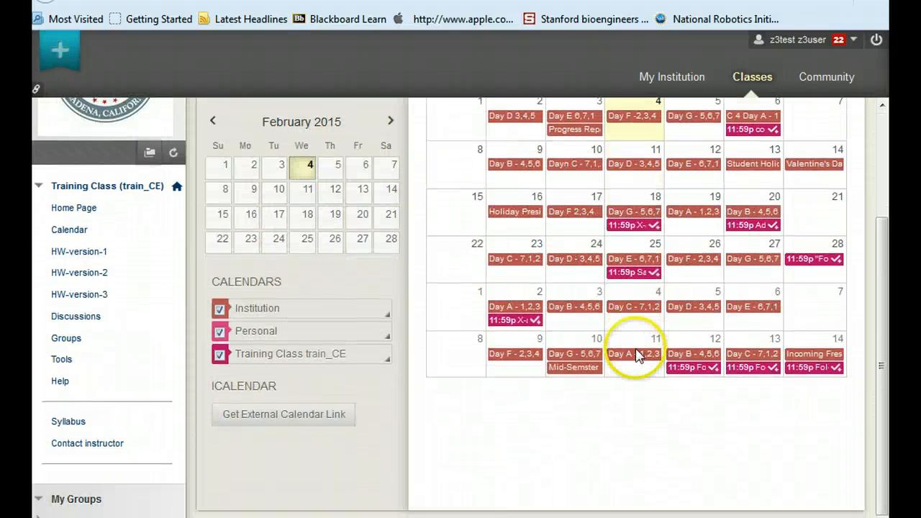
click(220, 309)
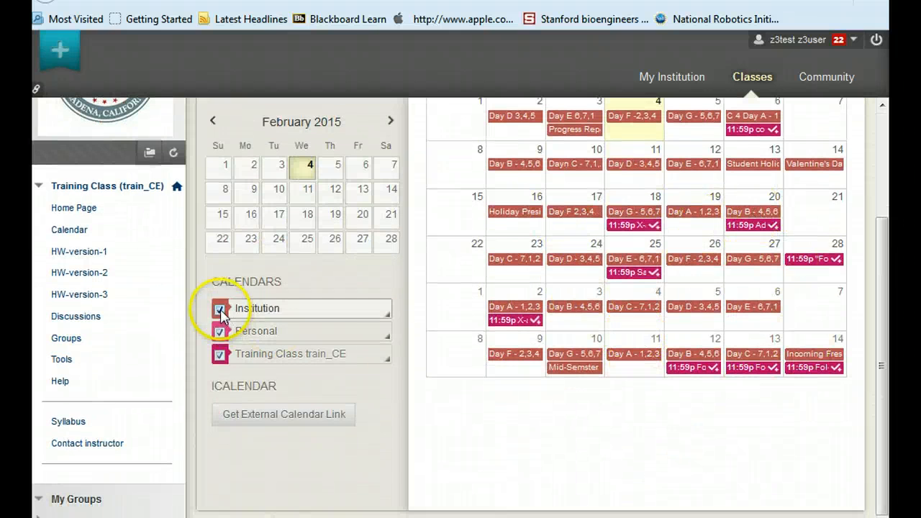
click(220, 334)
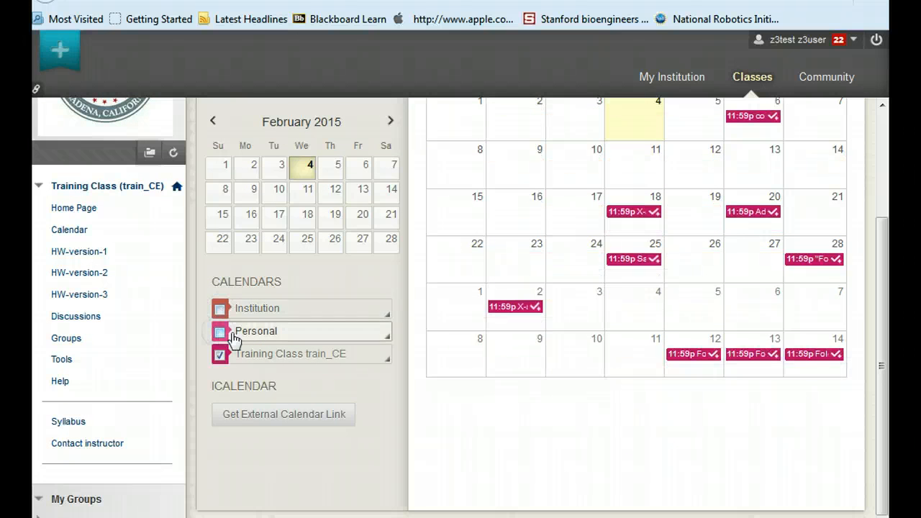
Go to April 2015 in the calendar, open the April 1 Period 1 event's assignment, then cancel back to the Calendar
scroll(604, 282, up, 1)
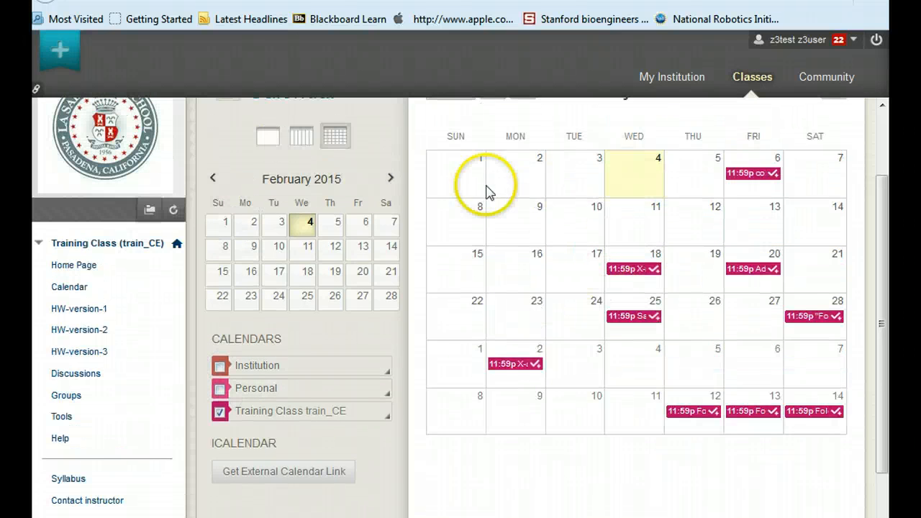
scroll(458, 194, up, 1)
click(390, 216)
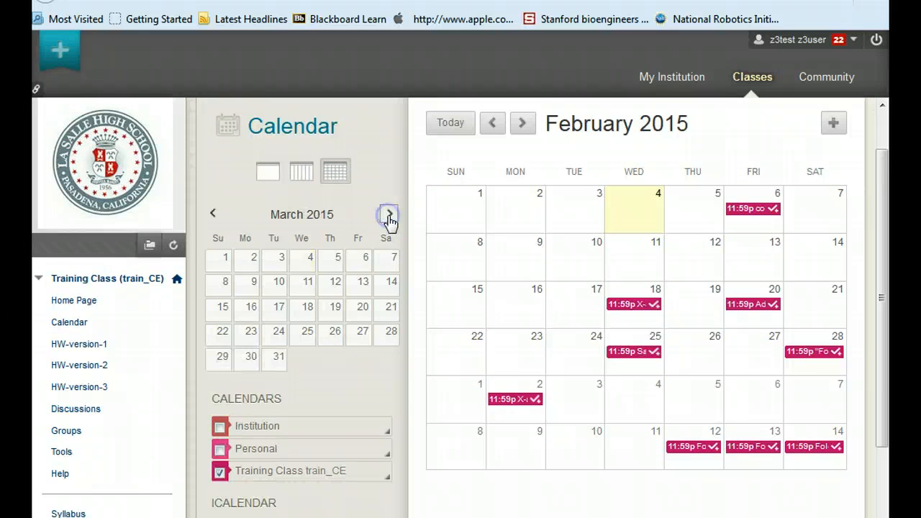
click(389, 216)
click(303, 261)
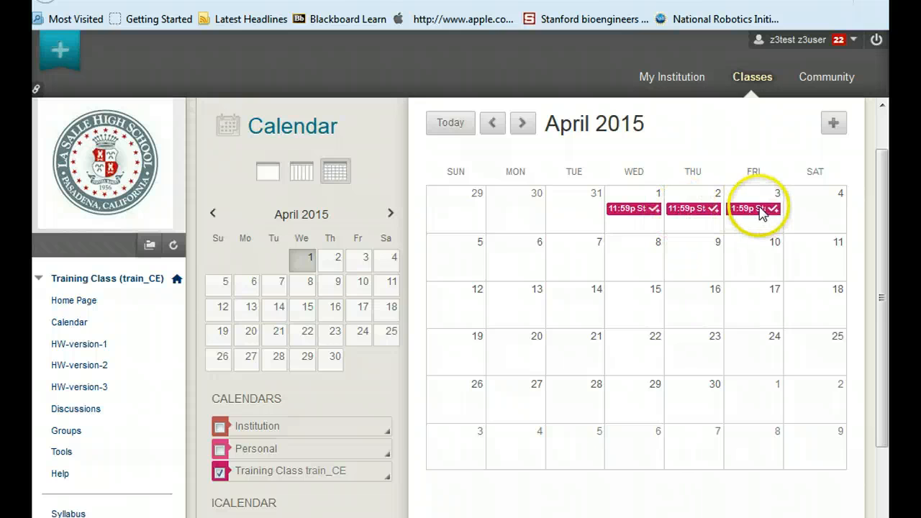
click(625, 208)
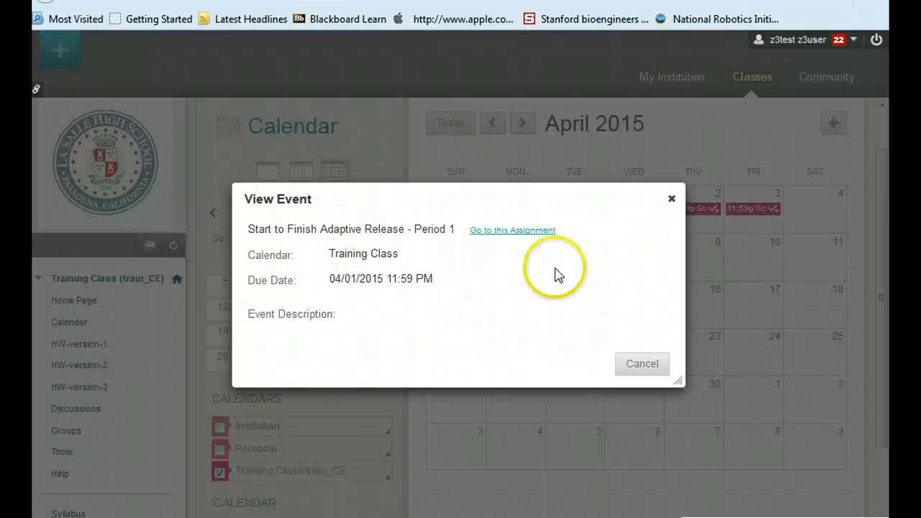
click(511, 231)
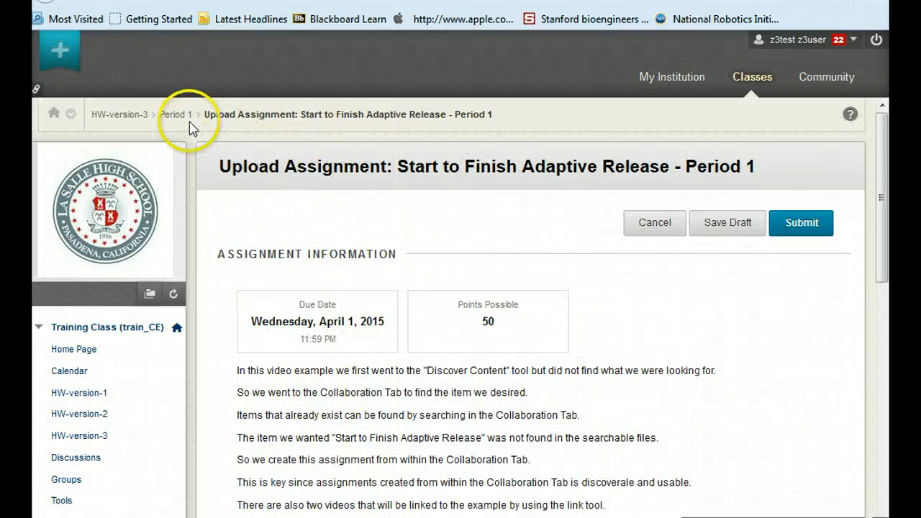
click(649, 225)
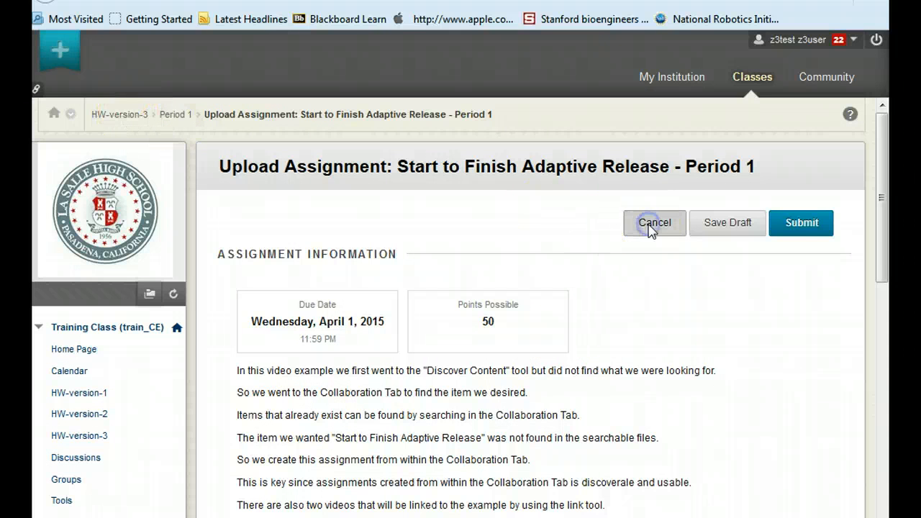
click(75, 371)
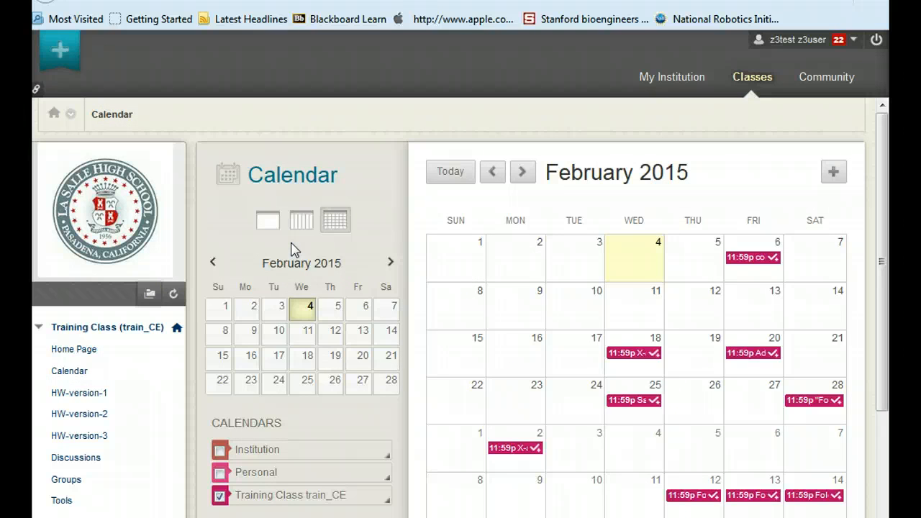
Go to April 2015 again and follow the April 2 Period 2 event's link to its assignment
click(391, 263)
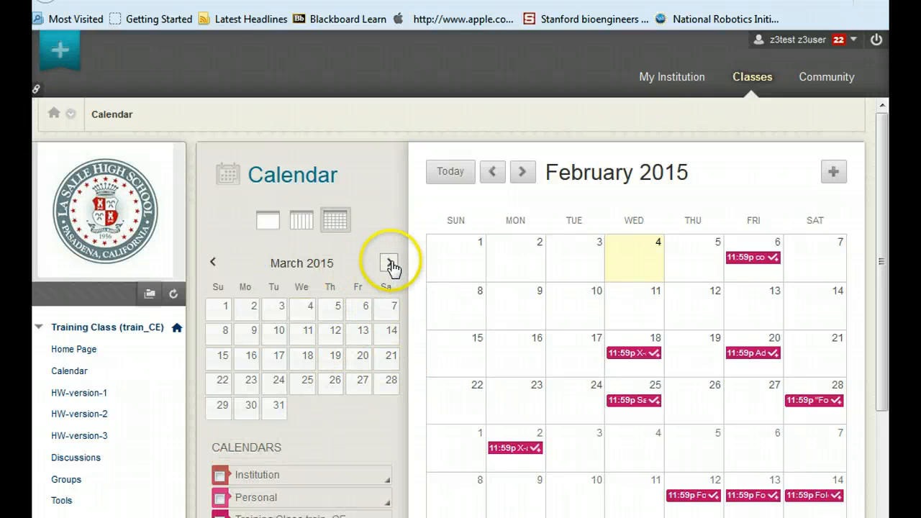
click(391, 263)
click(338, 309)
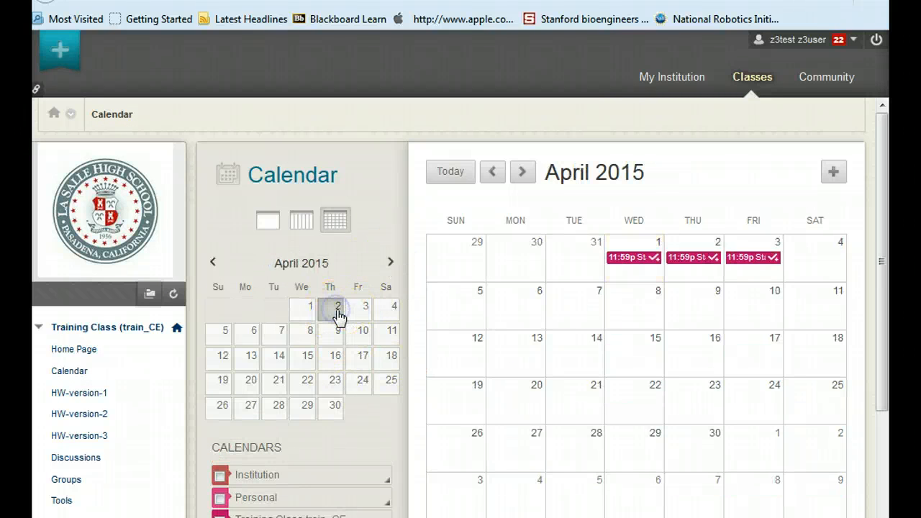
click(712, 259)
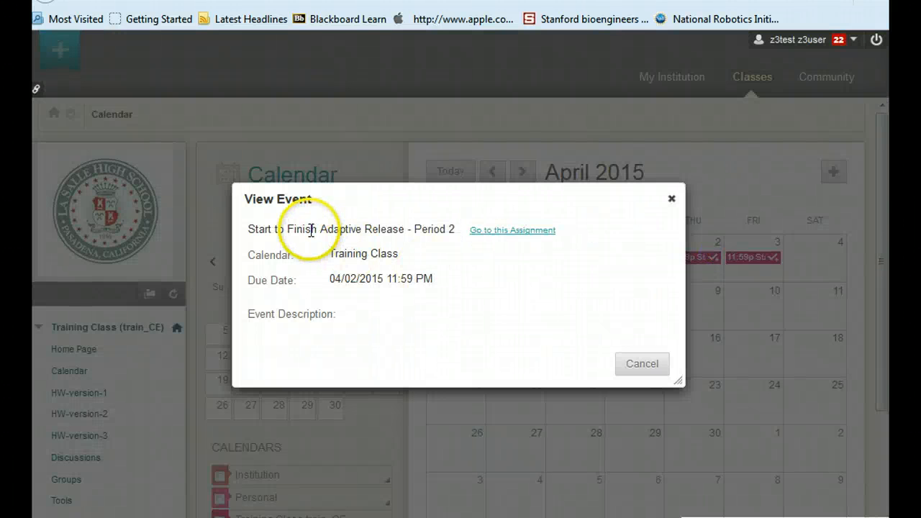
click(499, 232)
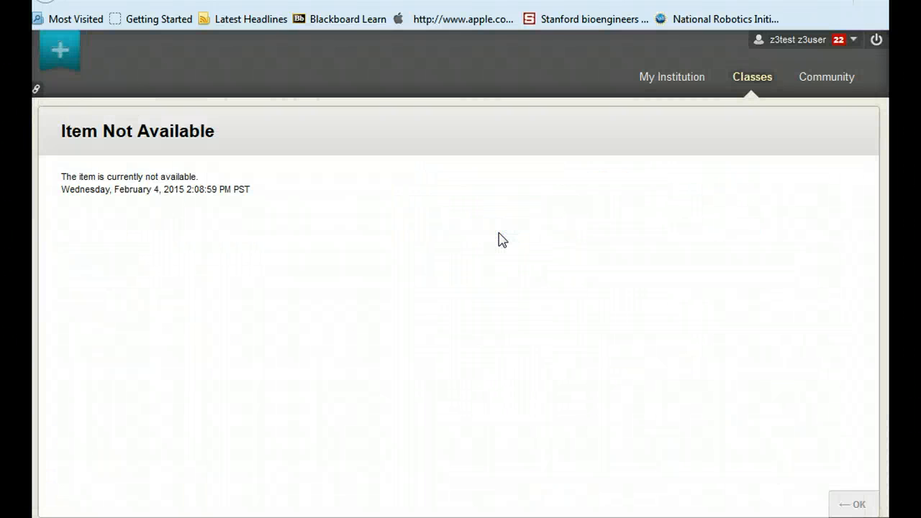
drag(62, 131, 240, 133)
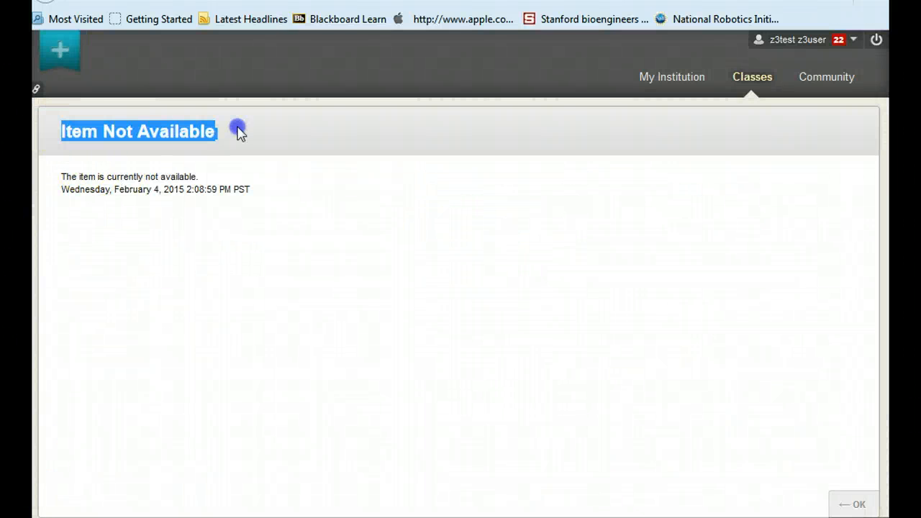
click(288, 135)
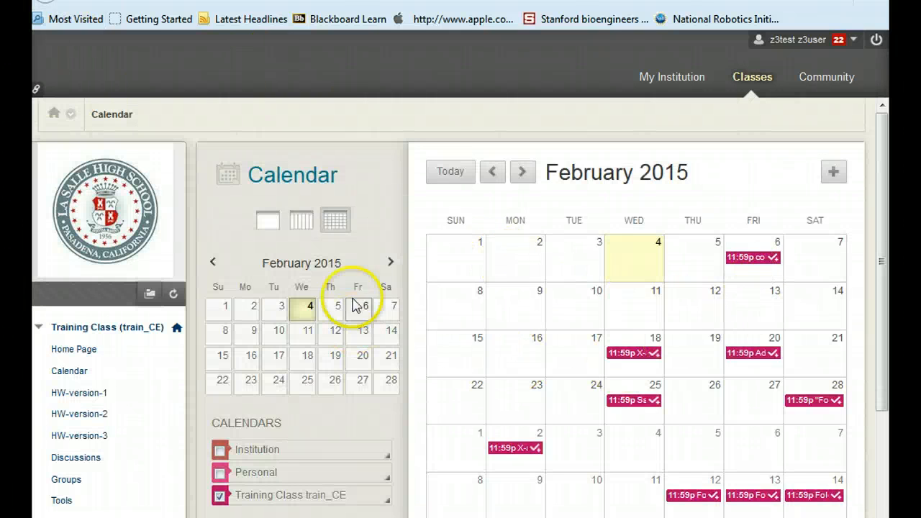
Return to April 2015 and follow the April 3 Period 3 event's link to its assignment, then go back
click(391, 262)
click(391, 262)
click(367, 313)
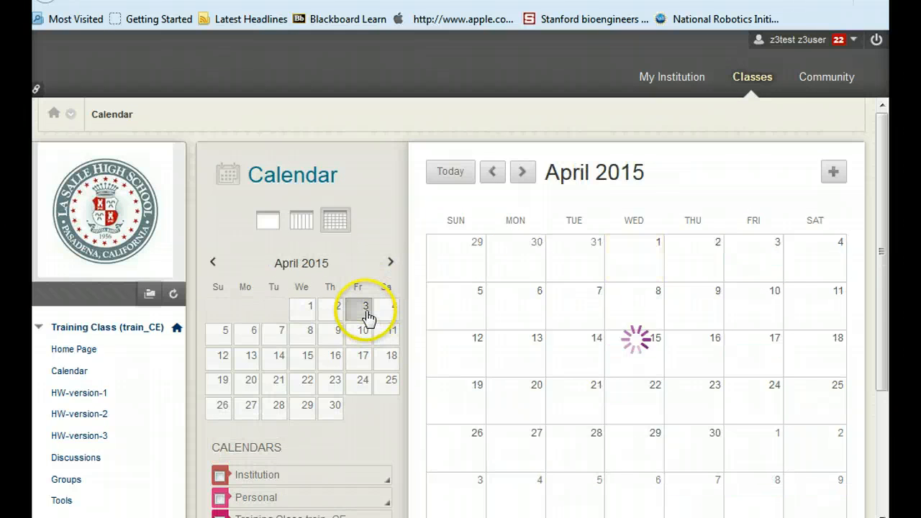
click(758, 257)
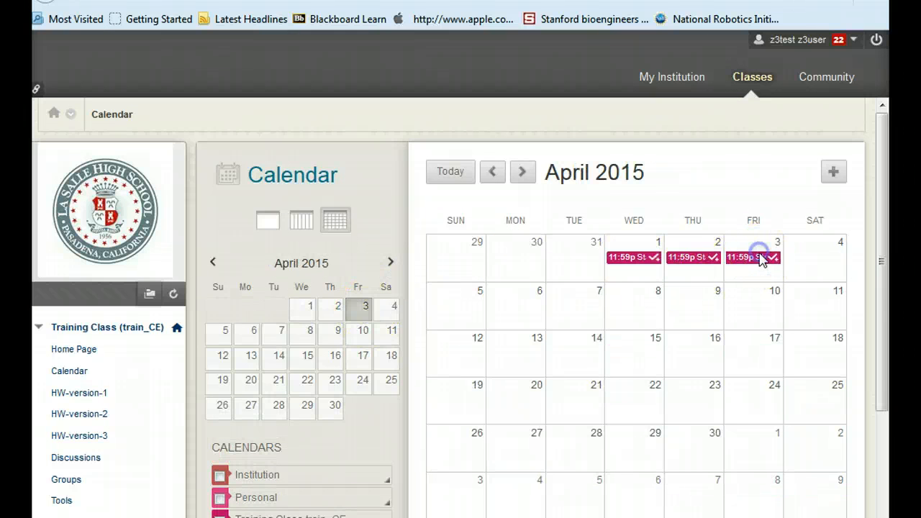
click(535, 231)
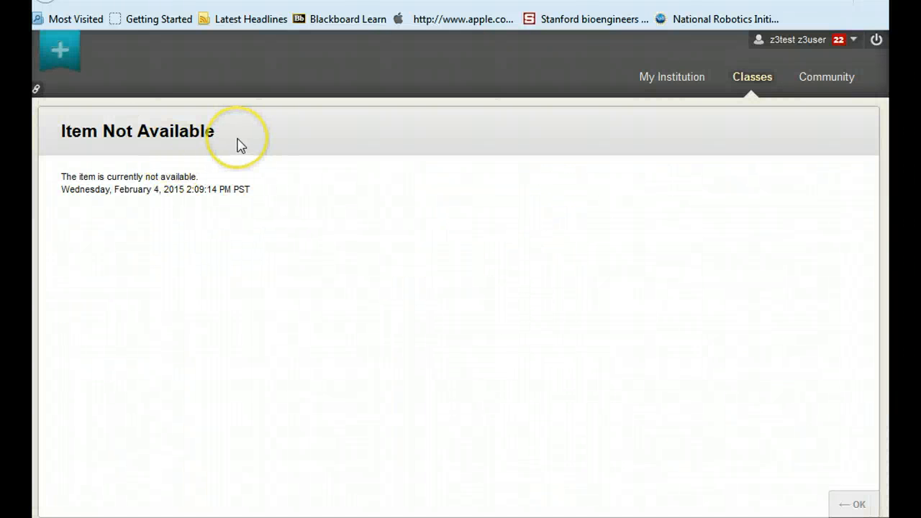
click(46, 1)
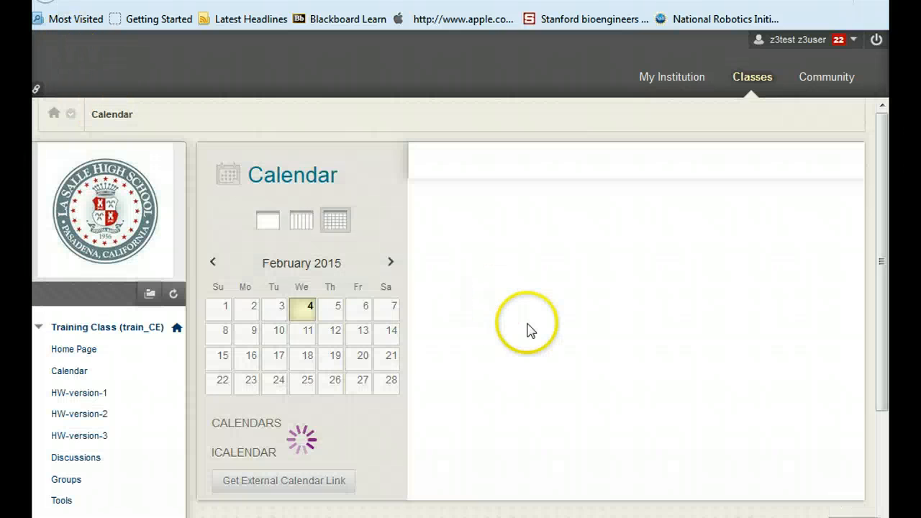
Reopen the course Calendar and turn the Institution and Personal calendars back on
click(64, 349)
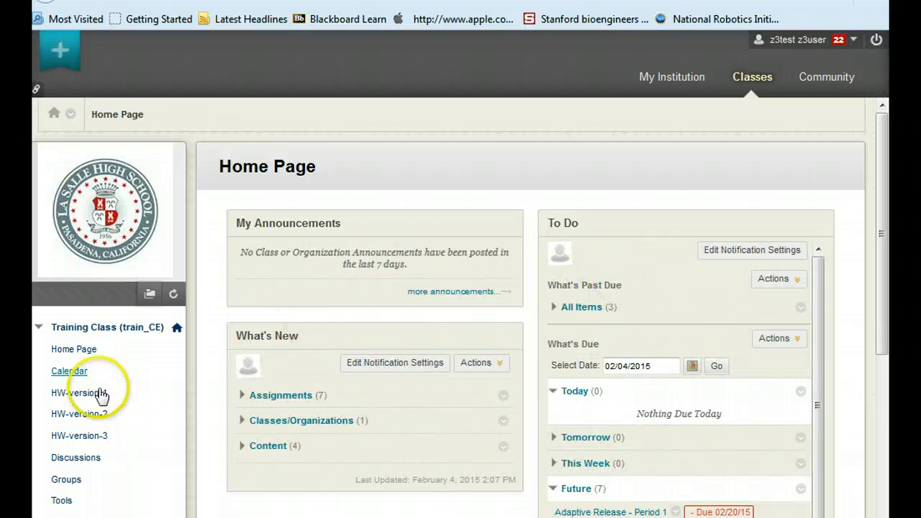
click(75, 374)
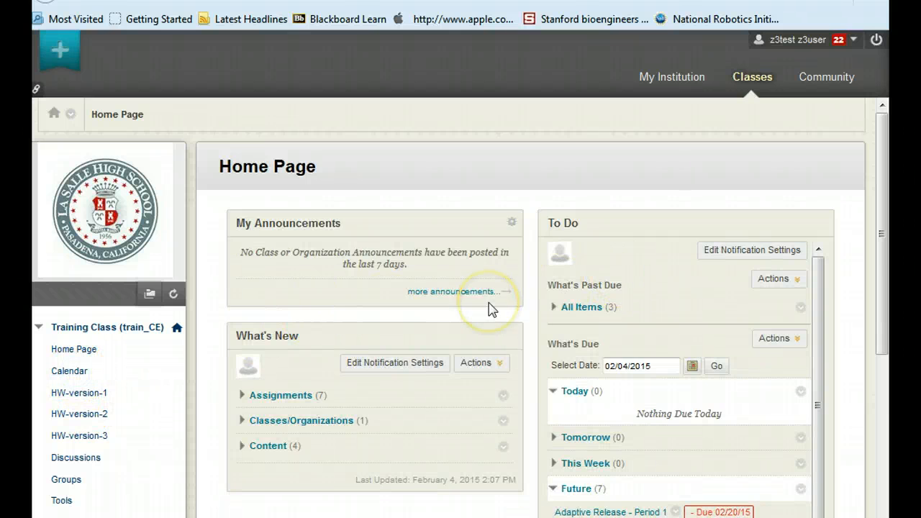
scroll(489, 309, down, 3)
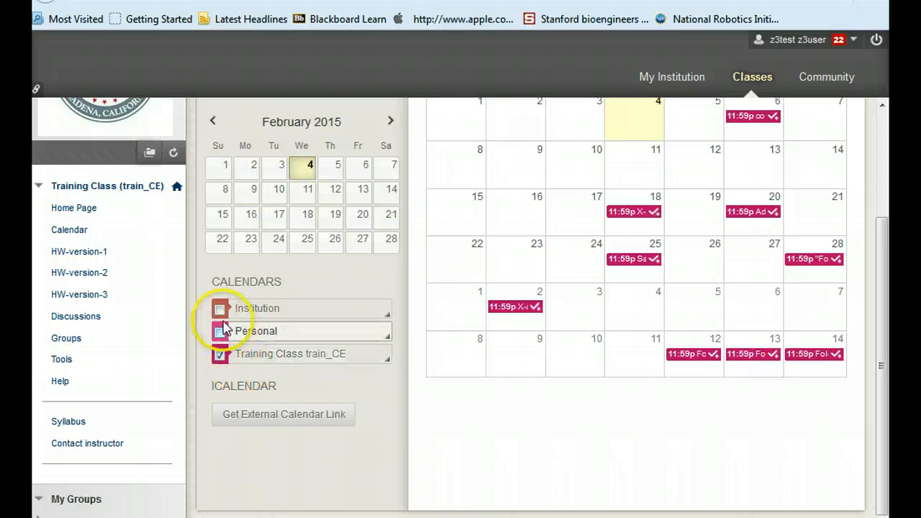
click(220, 310)
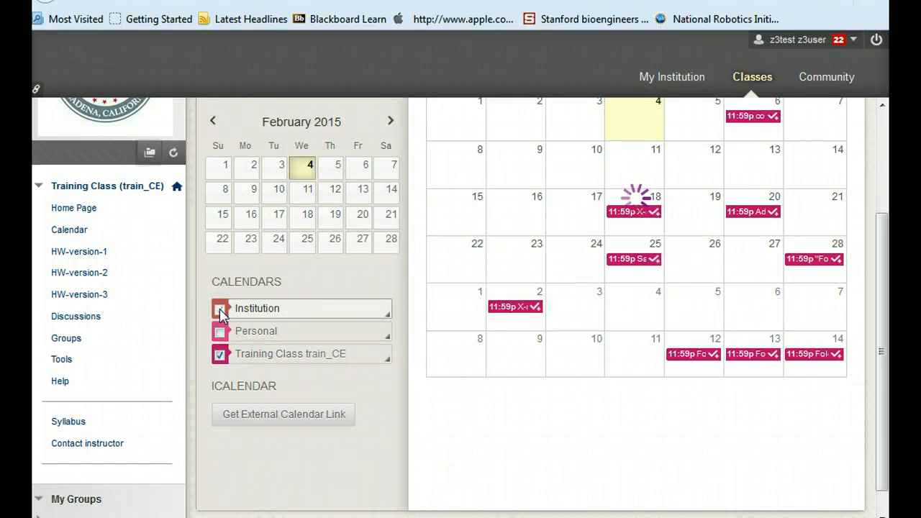
click(220, 332)
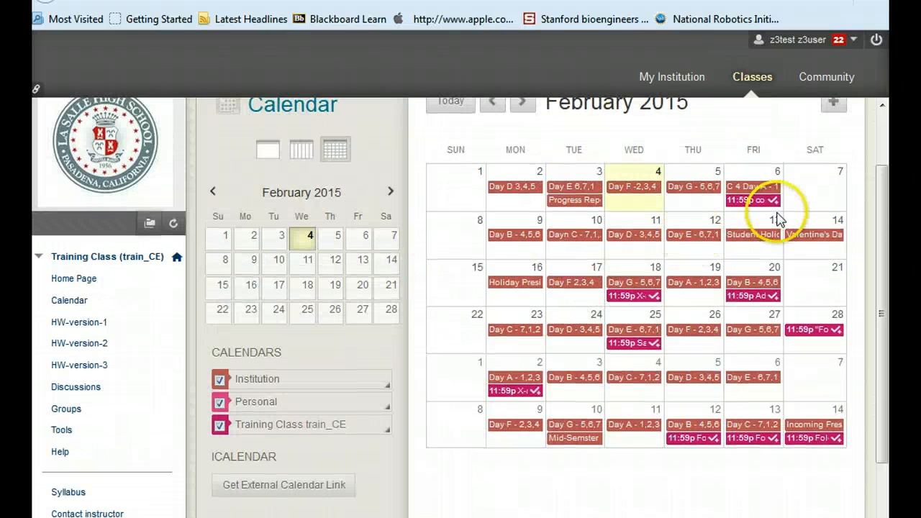
scroll(775, 216, up, 2)
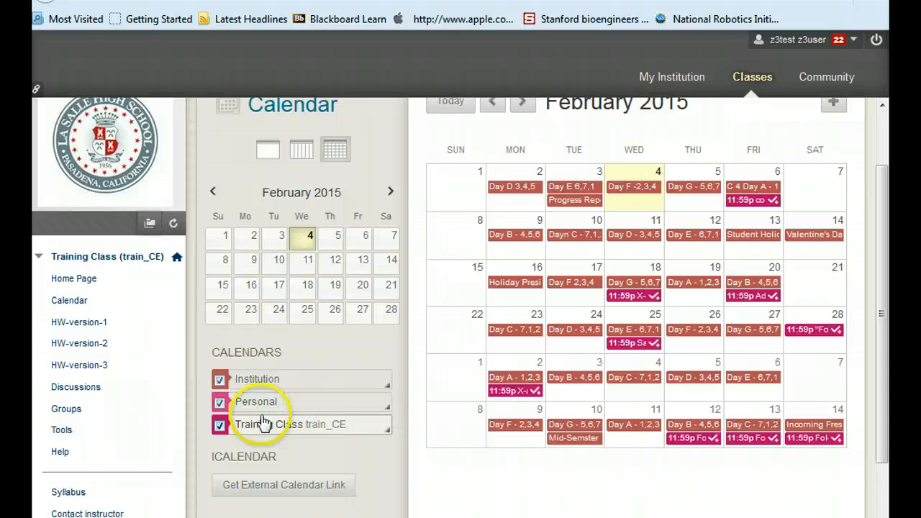
Open the Home Page and review the What's New assignments and the To Do Future items with their due dates
click(65, 280)
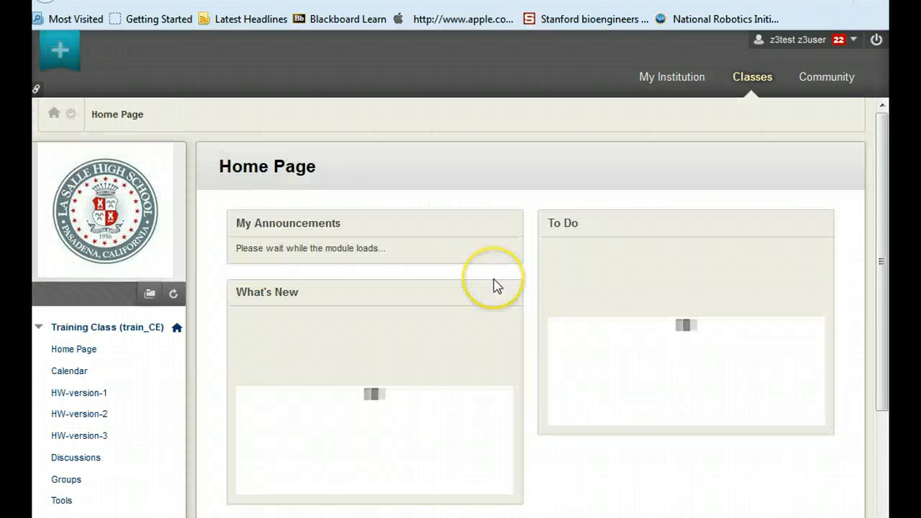
scroll(497, 286, down, 3)
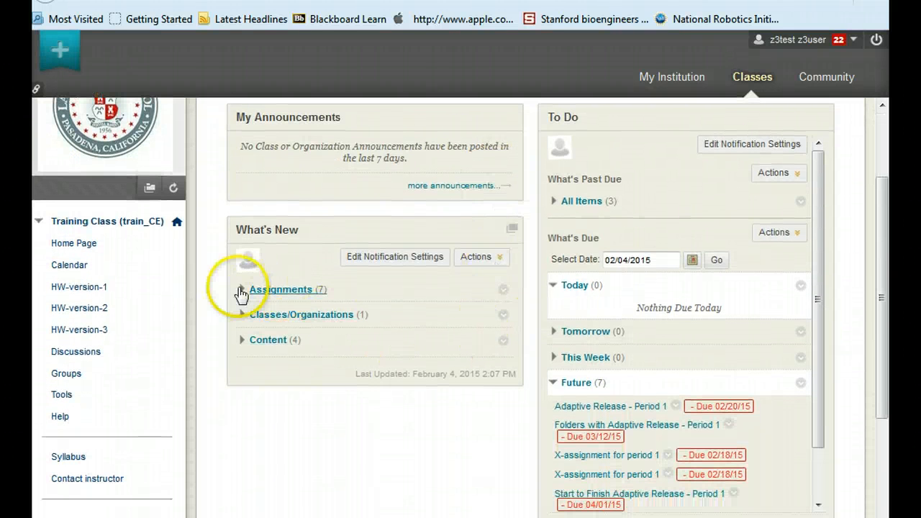
click(241, 290)
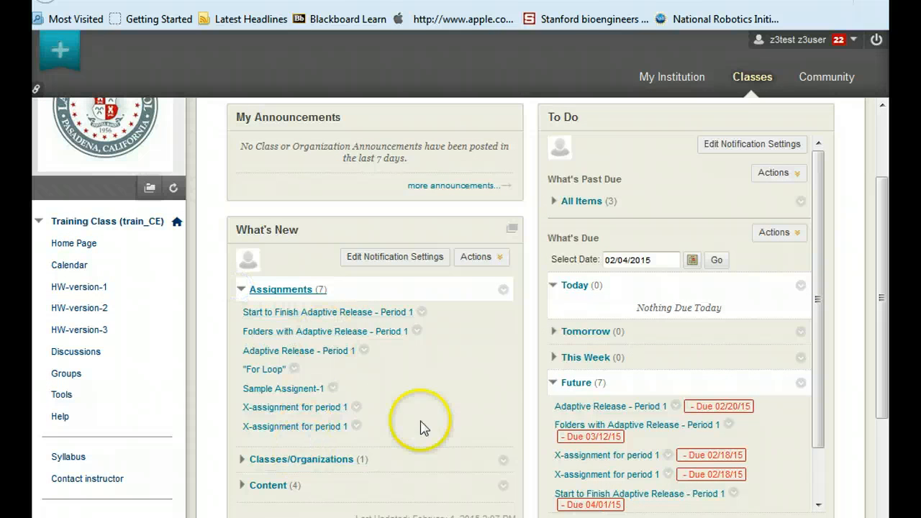
scroll(615, 403, down, 2)
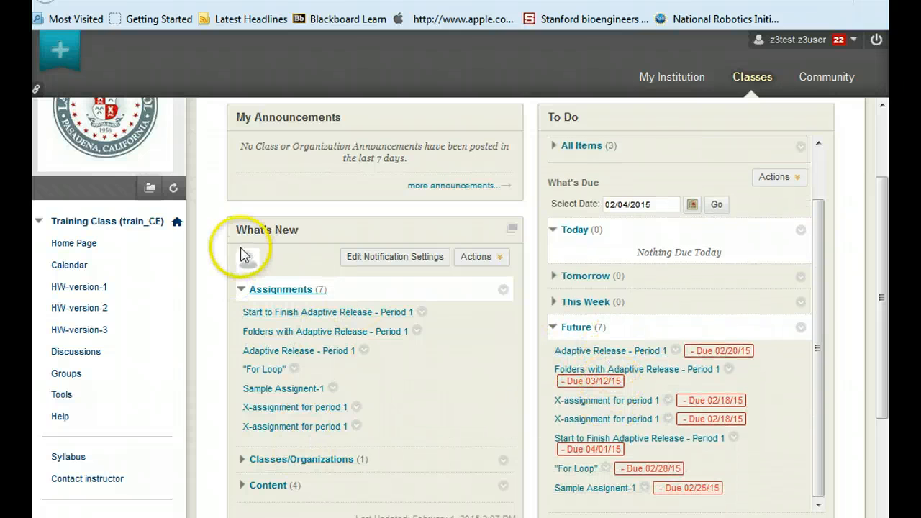
click(242, 290)
scroll(669, 374, down, 3)
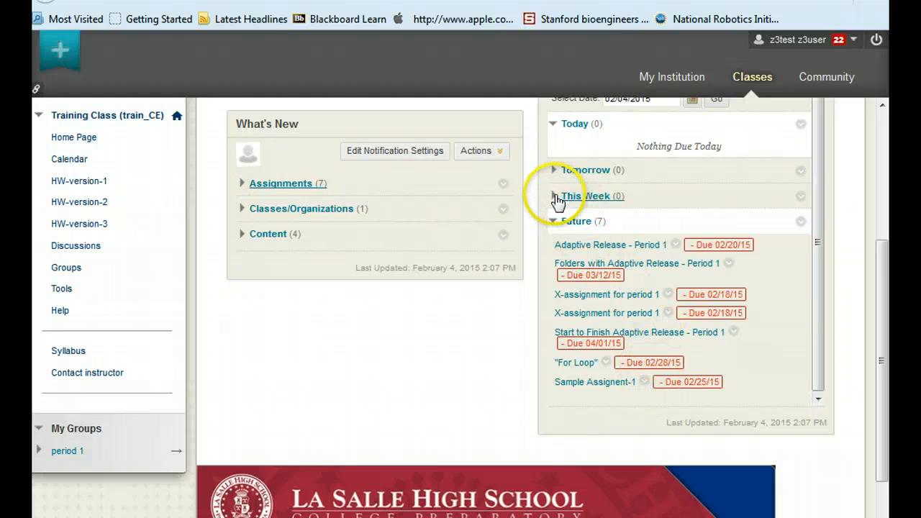
scroll(626, 272, up, 2)
scroll(689, 331, down, 2)
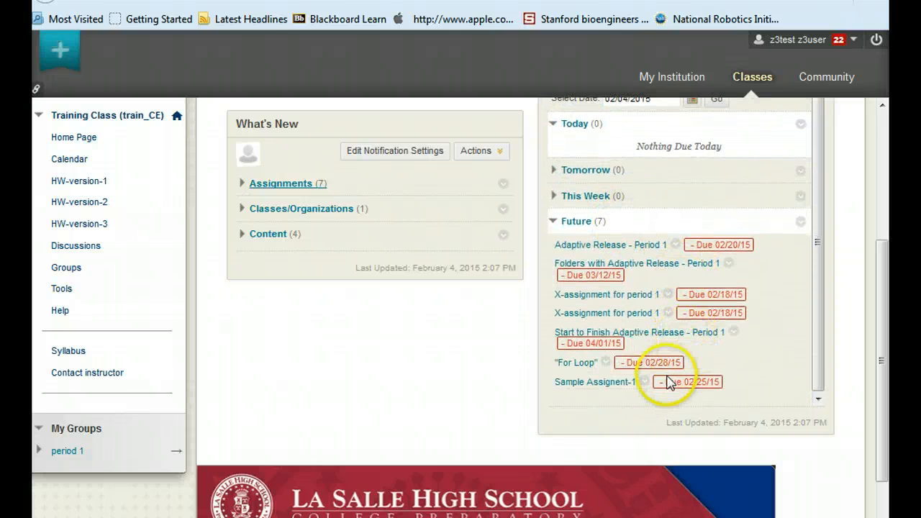